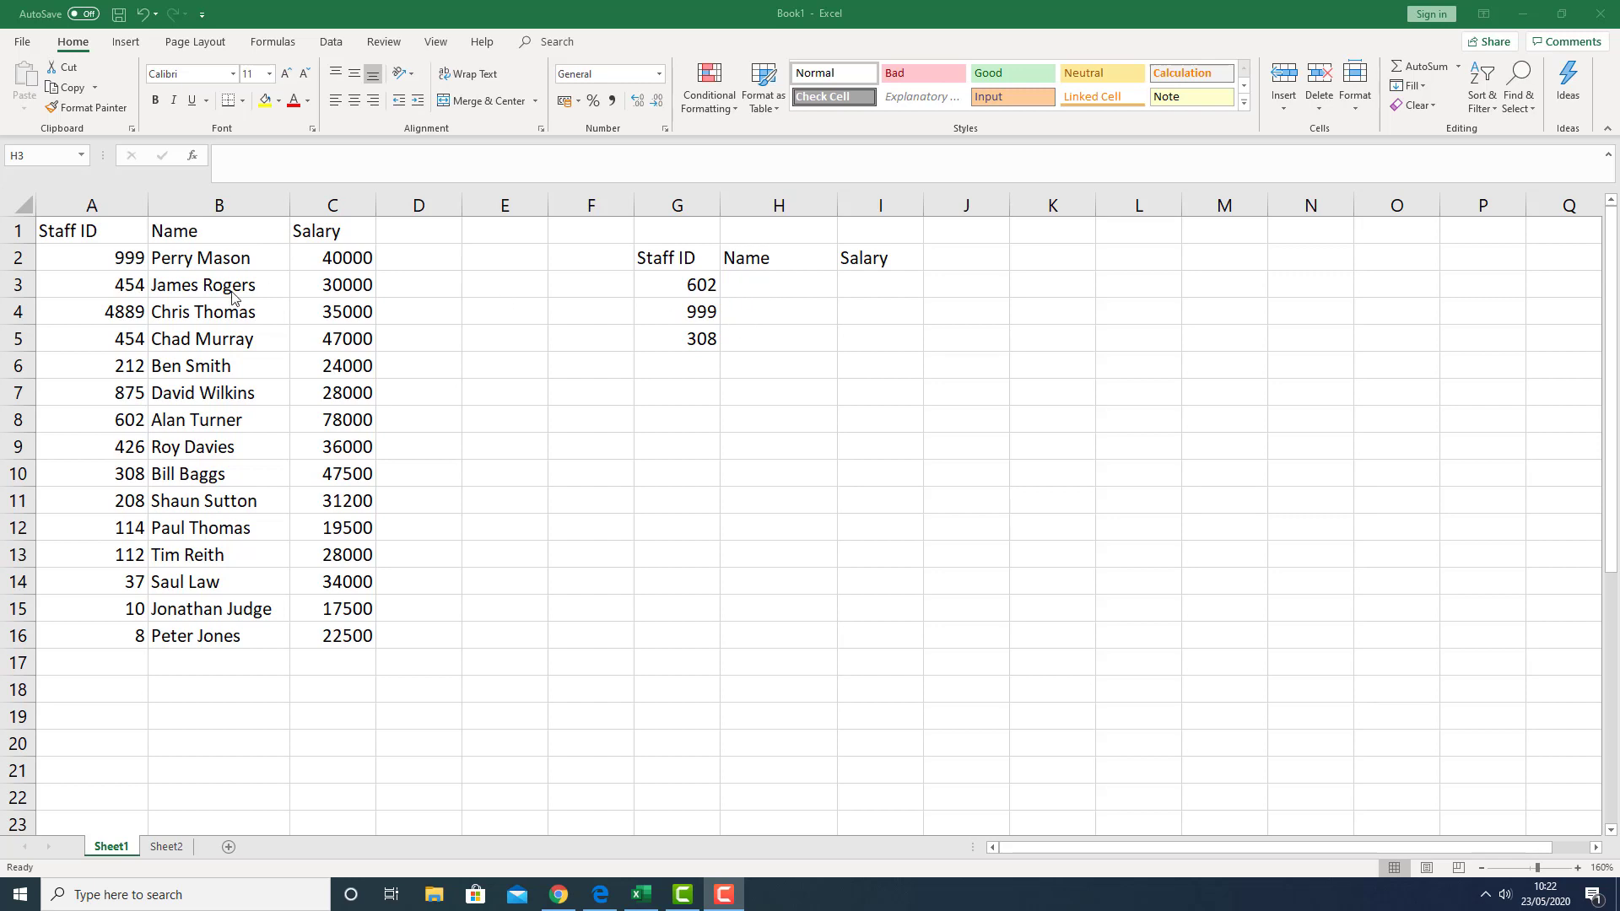
# Step: Examine the staff table in A1:C16 and the Staff IDs in G3:G5 with their blank Name and Salary cells
pyautogui.click(109, 234)
pyautogui.moveTo(98, 229); pyautogui.dragTo(304, 634)
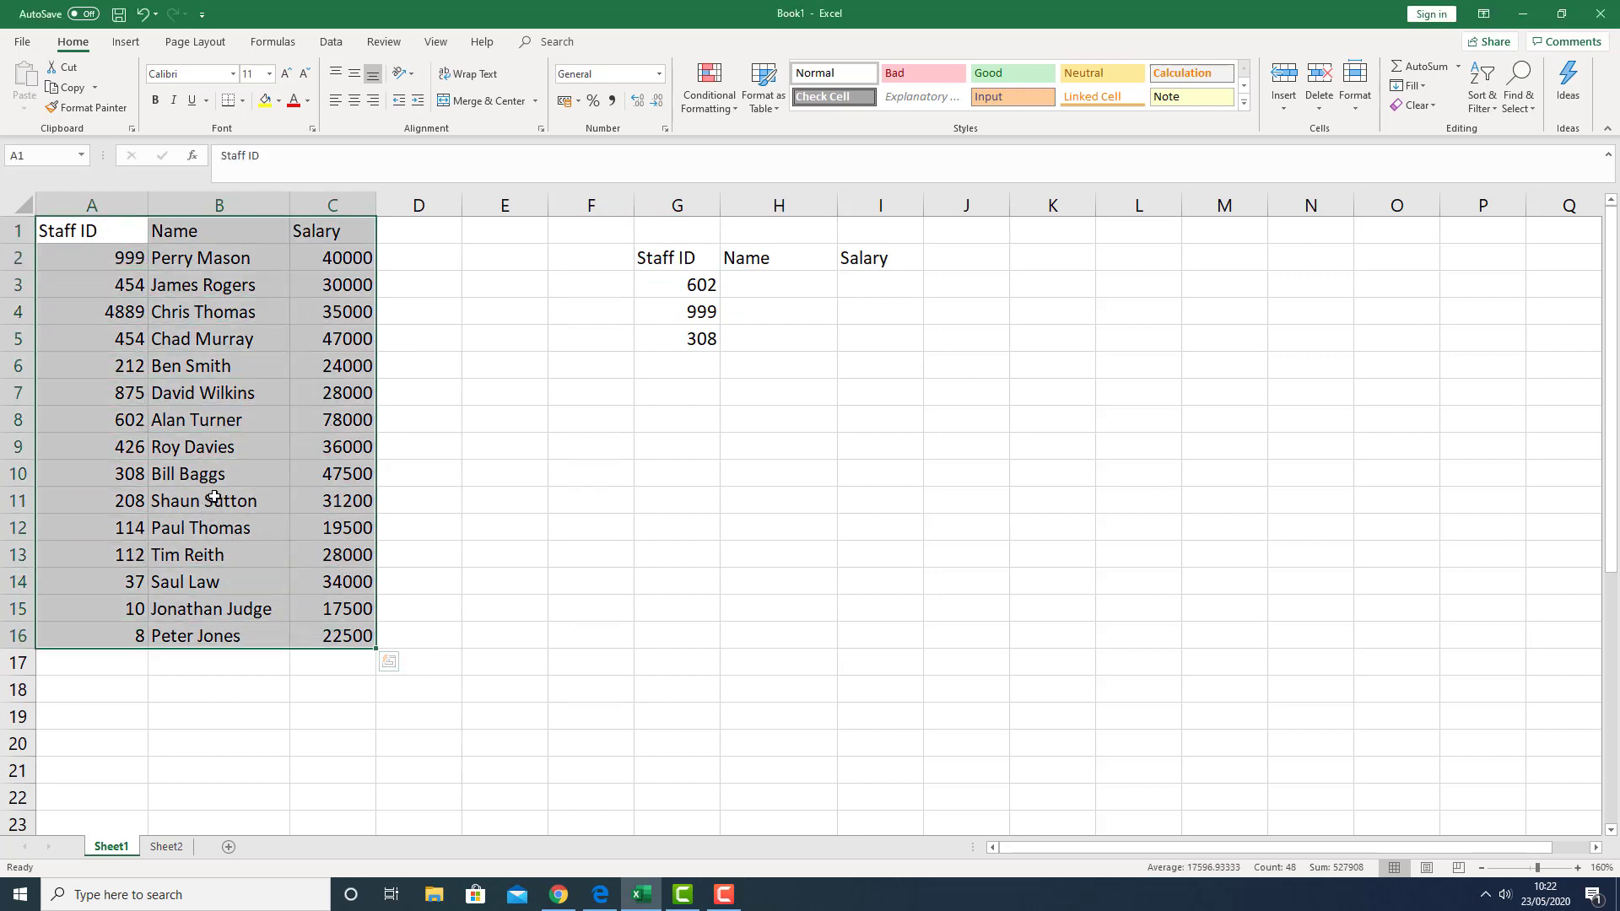
pyautogui.click(540, 415)
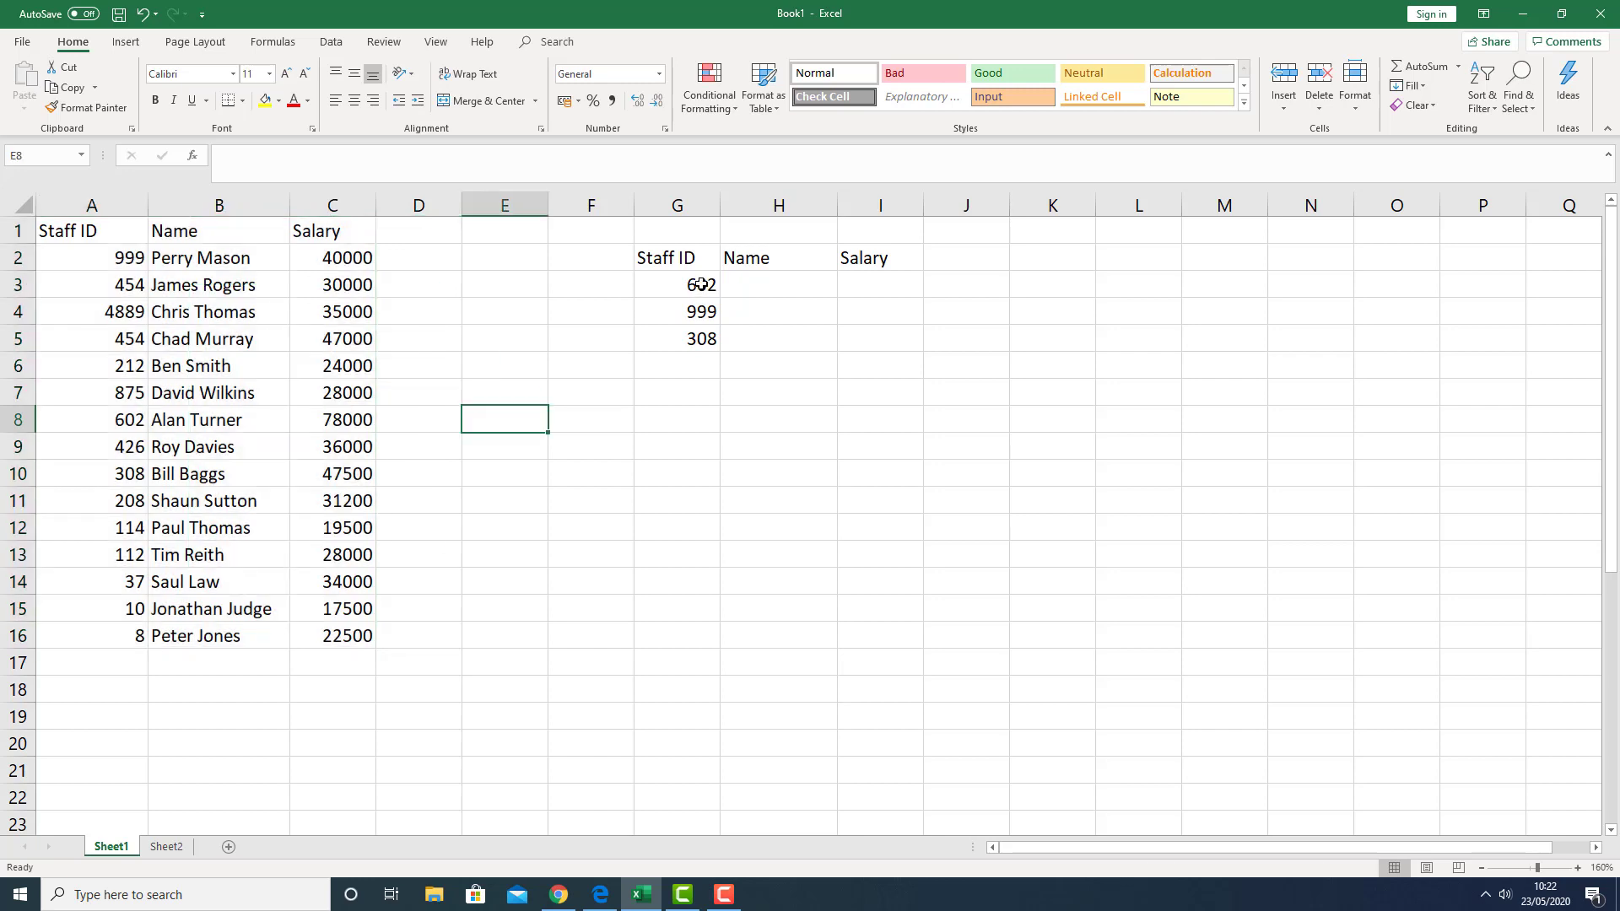
pyautogui.moveTo(701, 285); pyautogui.dragTo(702, 333)
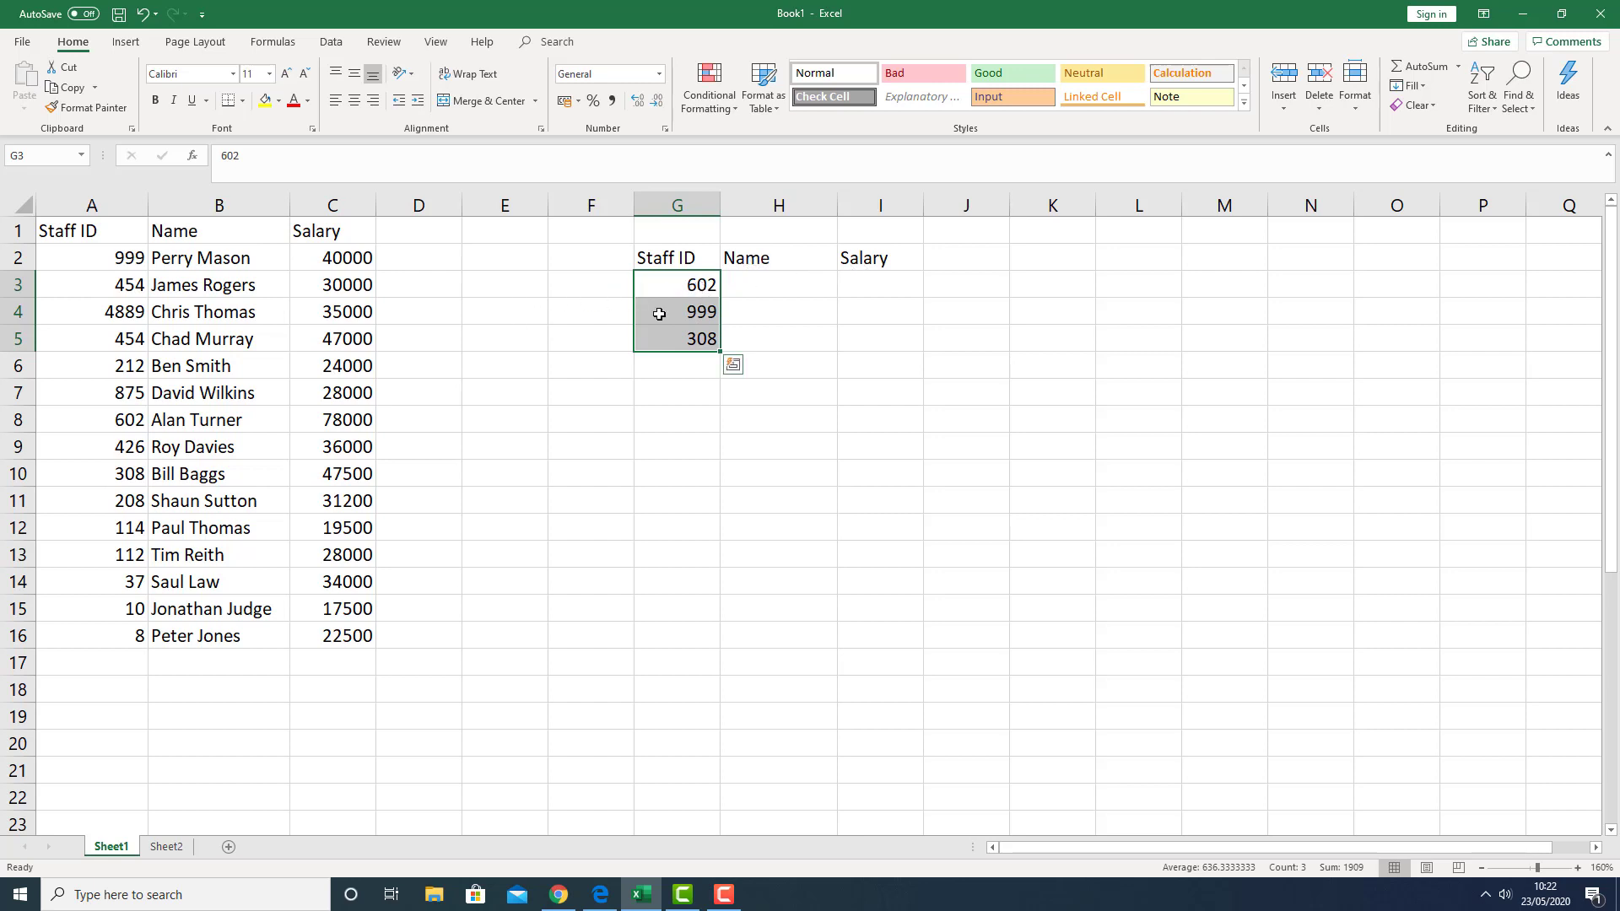
pyautogui.moveTo(125, 259); pyautogui.dragTo(210, 633)
pyautogui.click(307, 618)
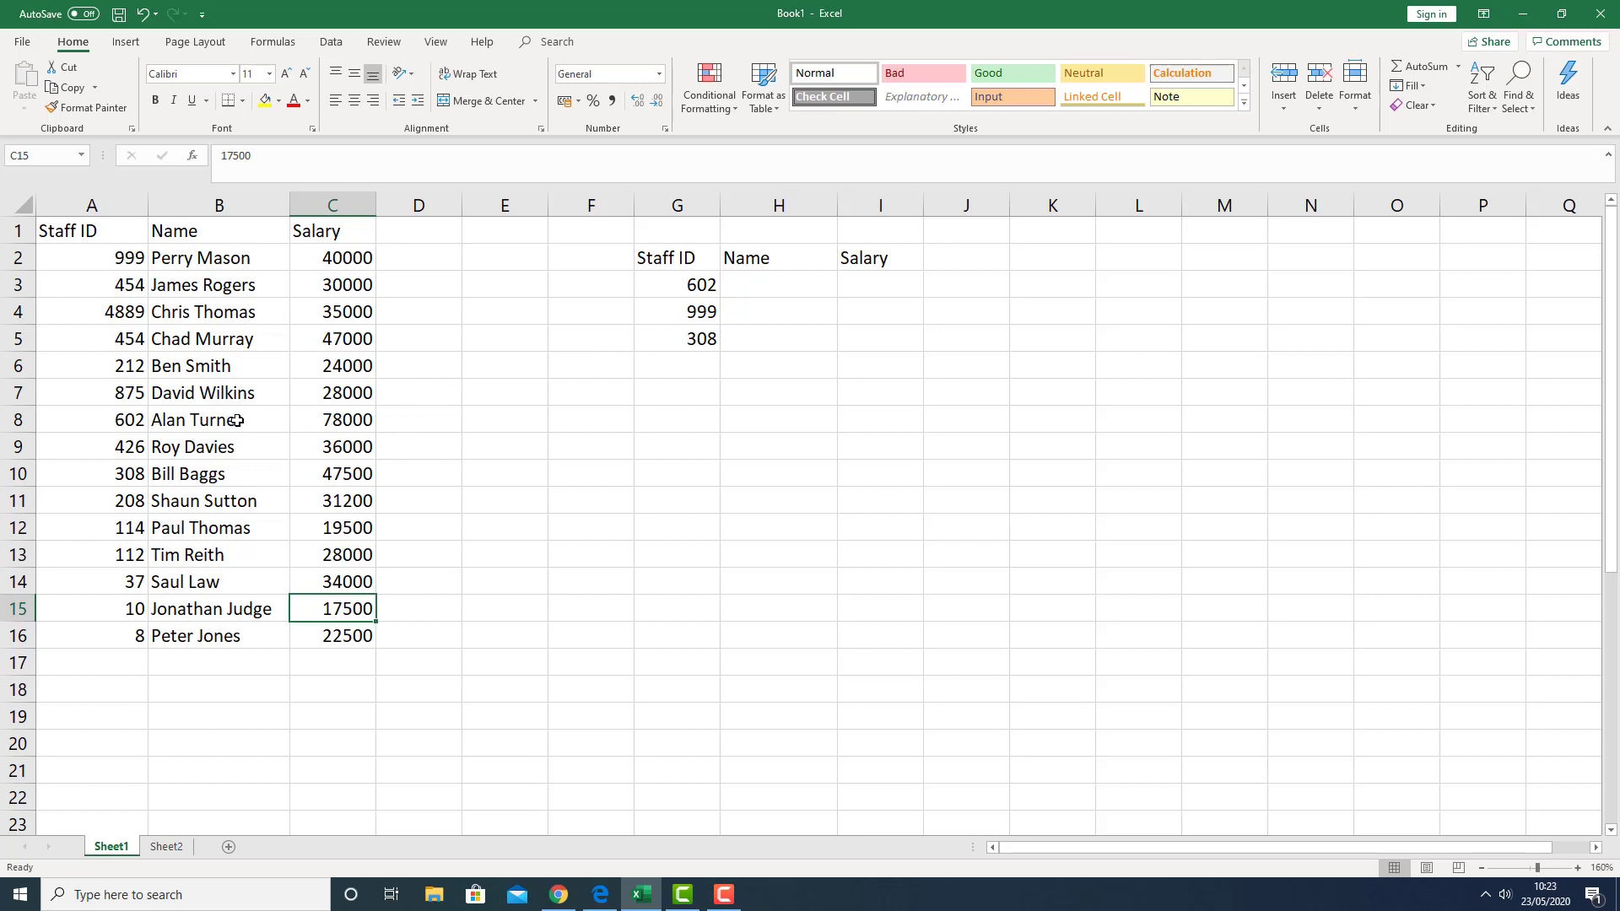
pyautogui.click(772, 283)
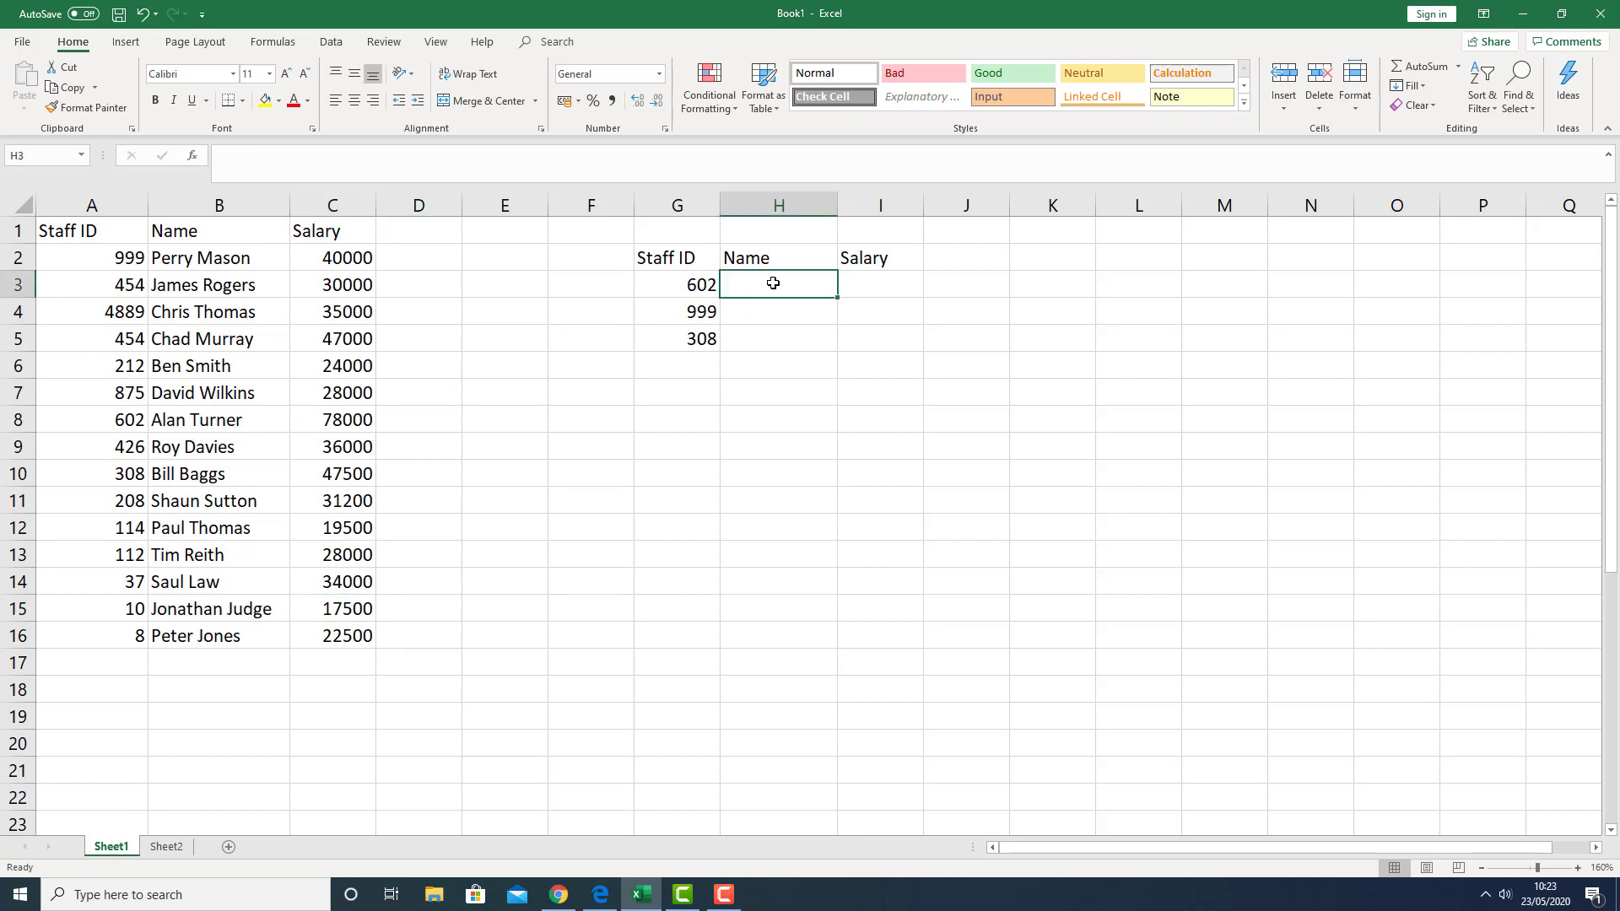
pyautogui.click(879, 284)
pyautogui.click(688, 311)
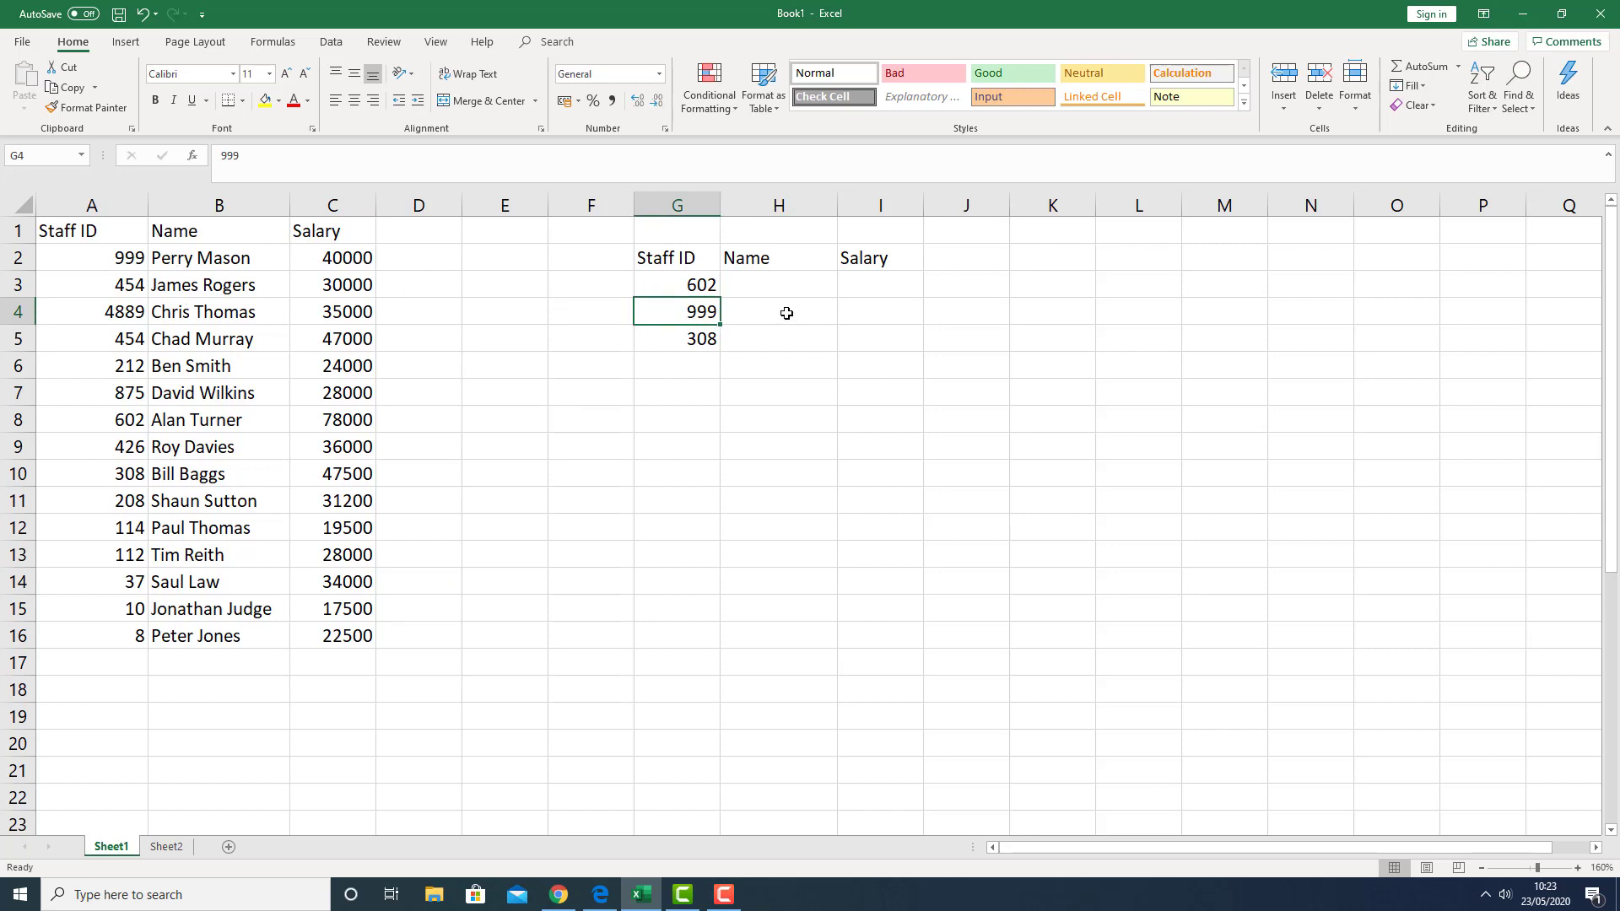
pyautogui.click(873, 312)
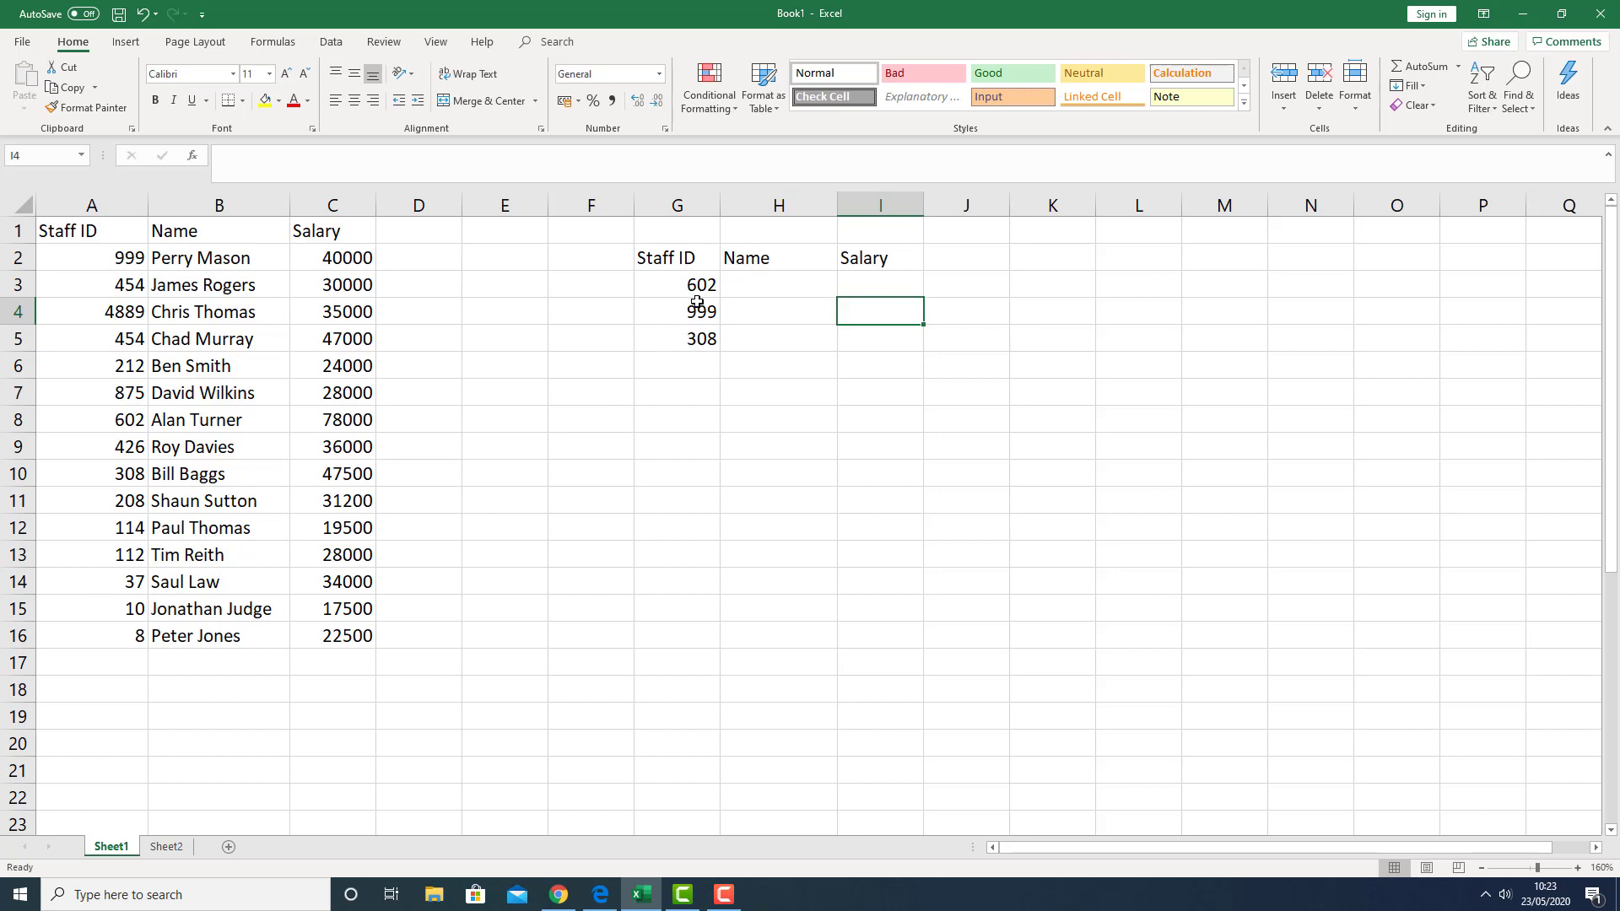
pyautogui.click(753, 283)
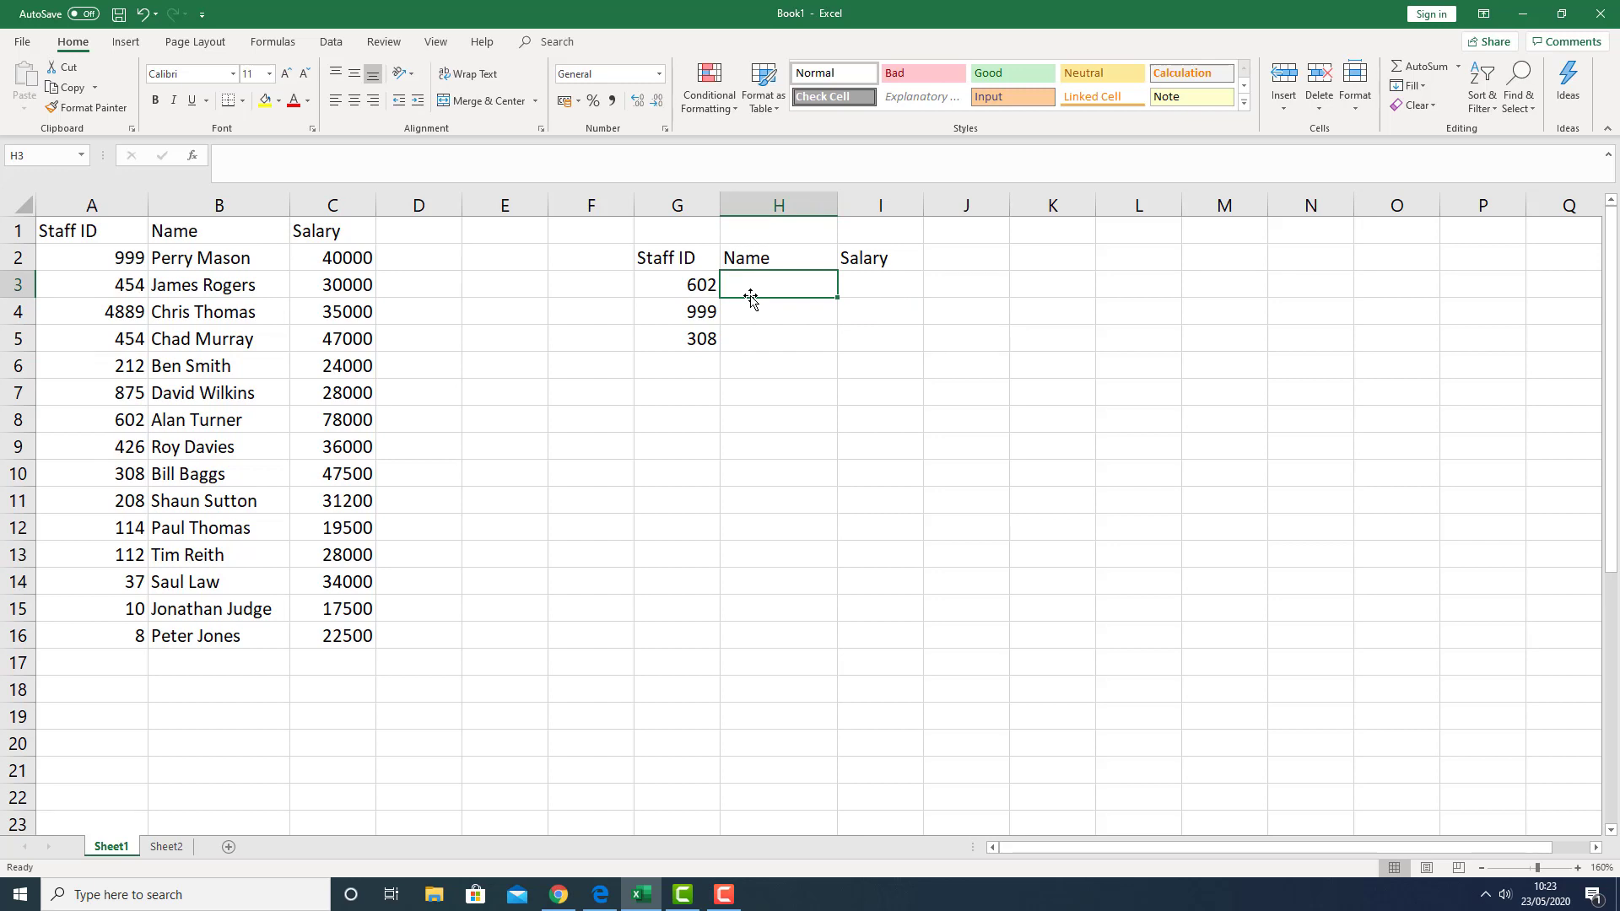
pyautogui.write('=')
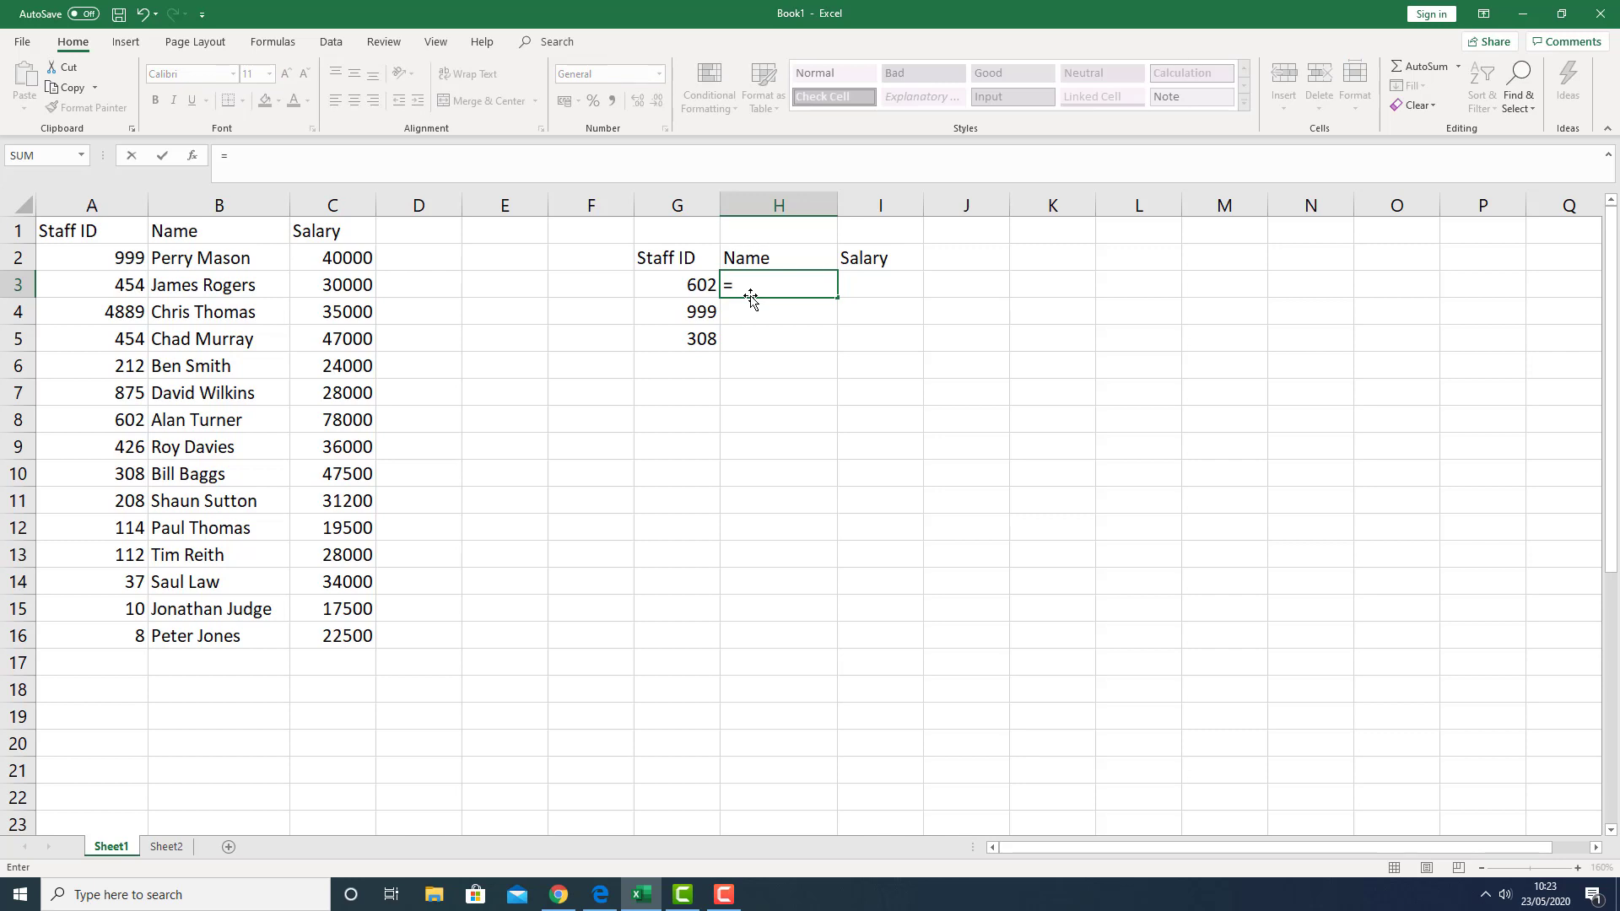
pyautogui.write('vl')
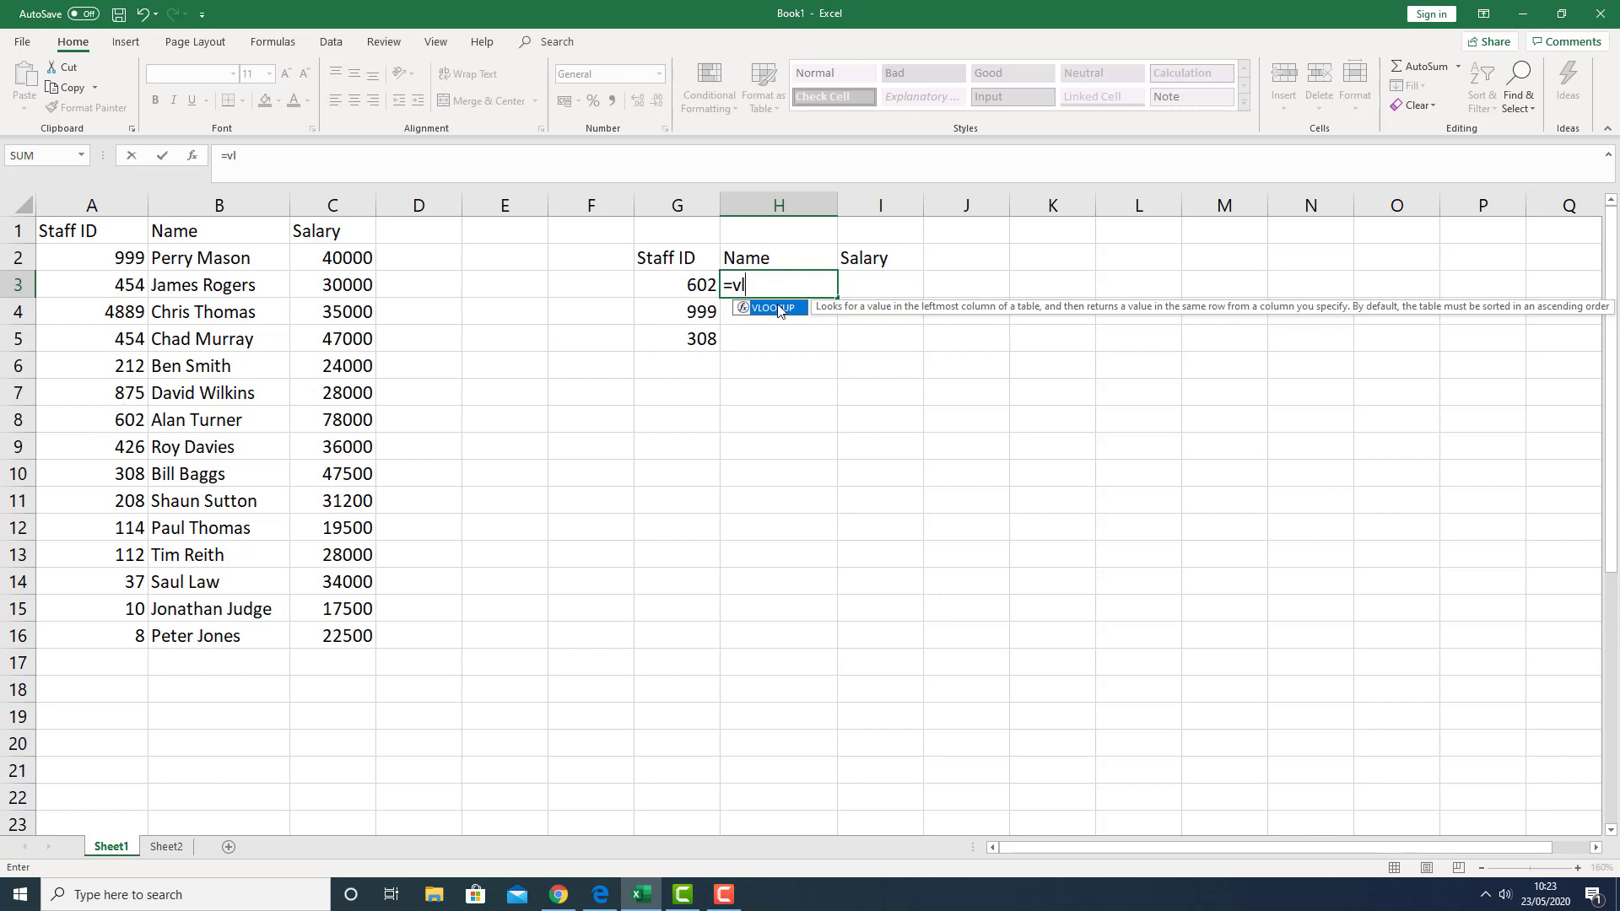
pyautogui.press('BackSpace')
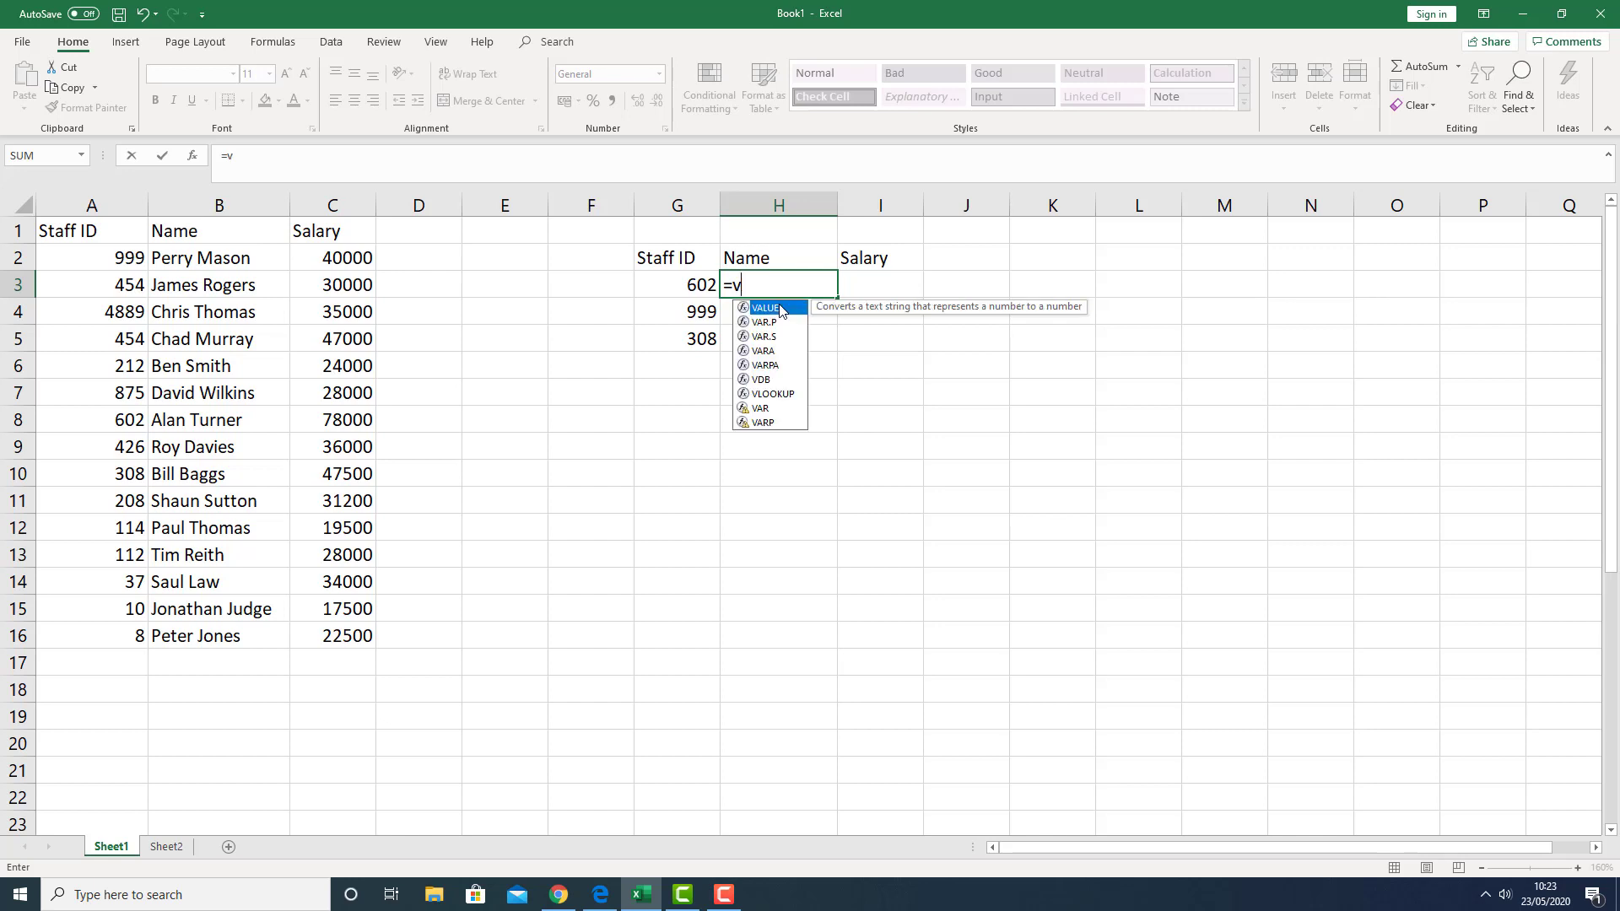
pyautogui.write('l')
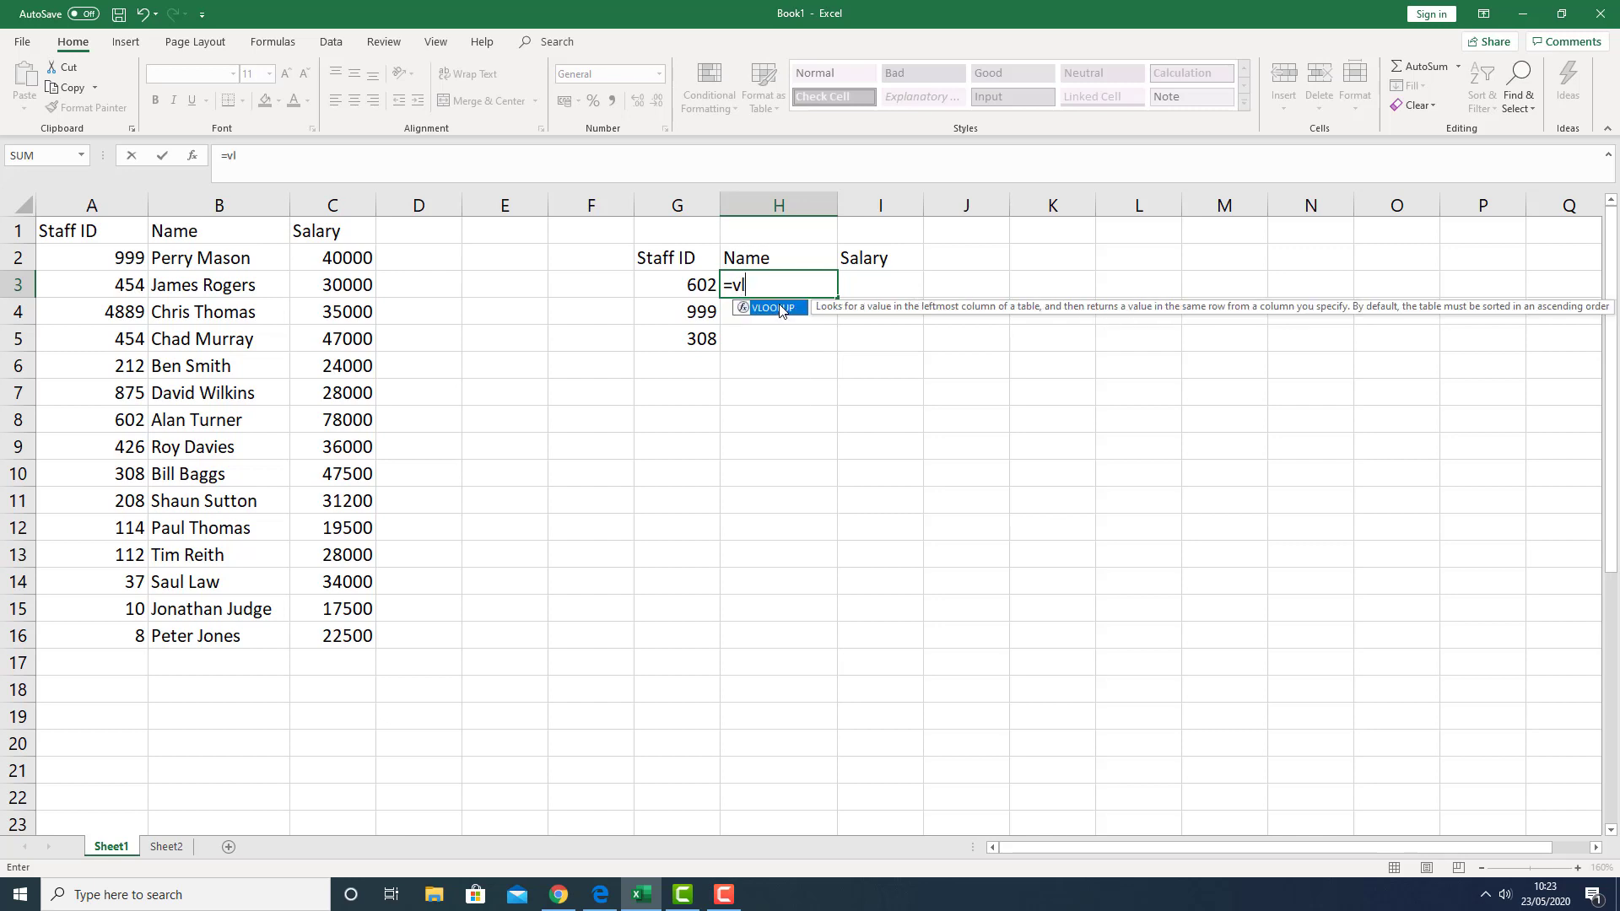
pyautogui.doubleClick(780, 311)
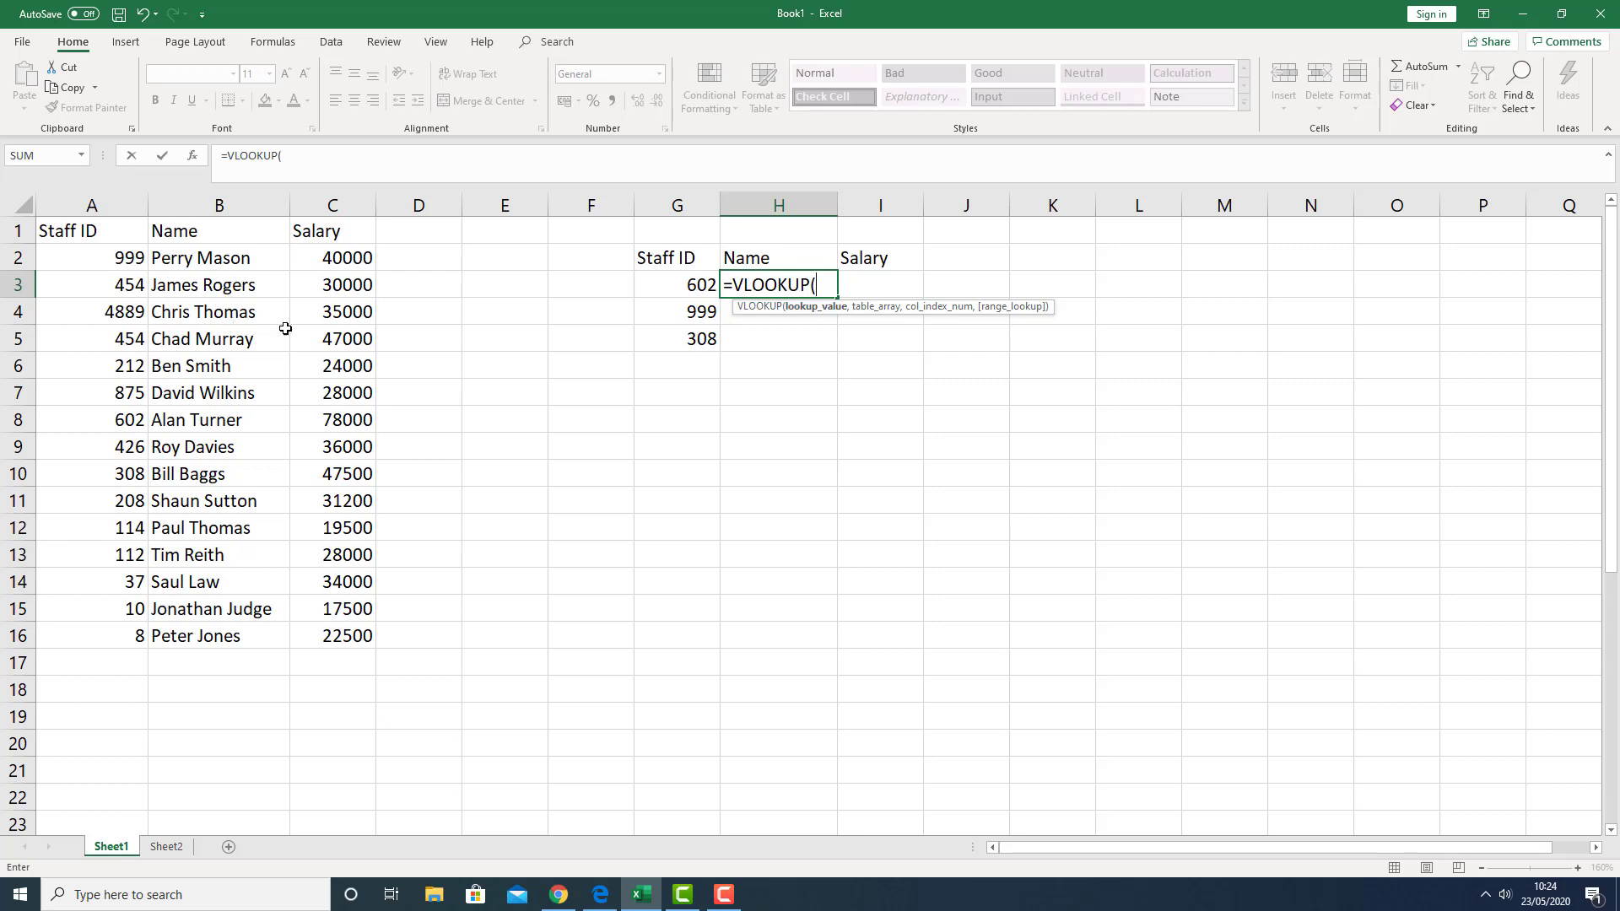
pyautogui.click(677, 286)
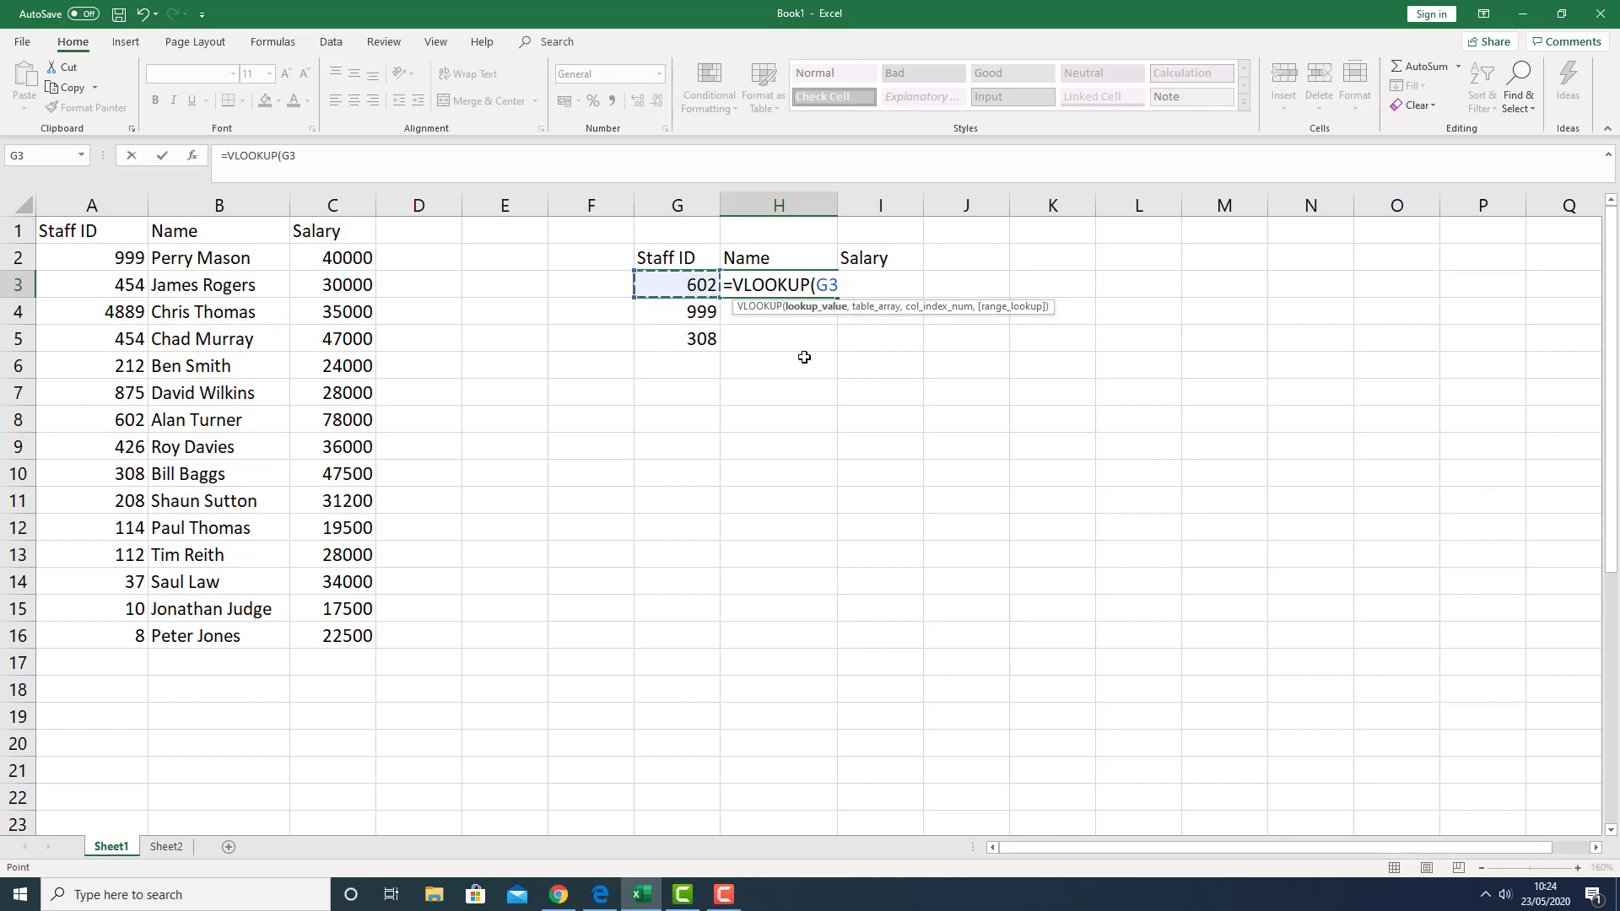
pyautogui.write(',')
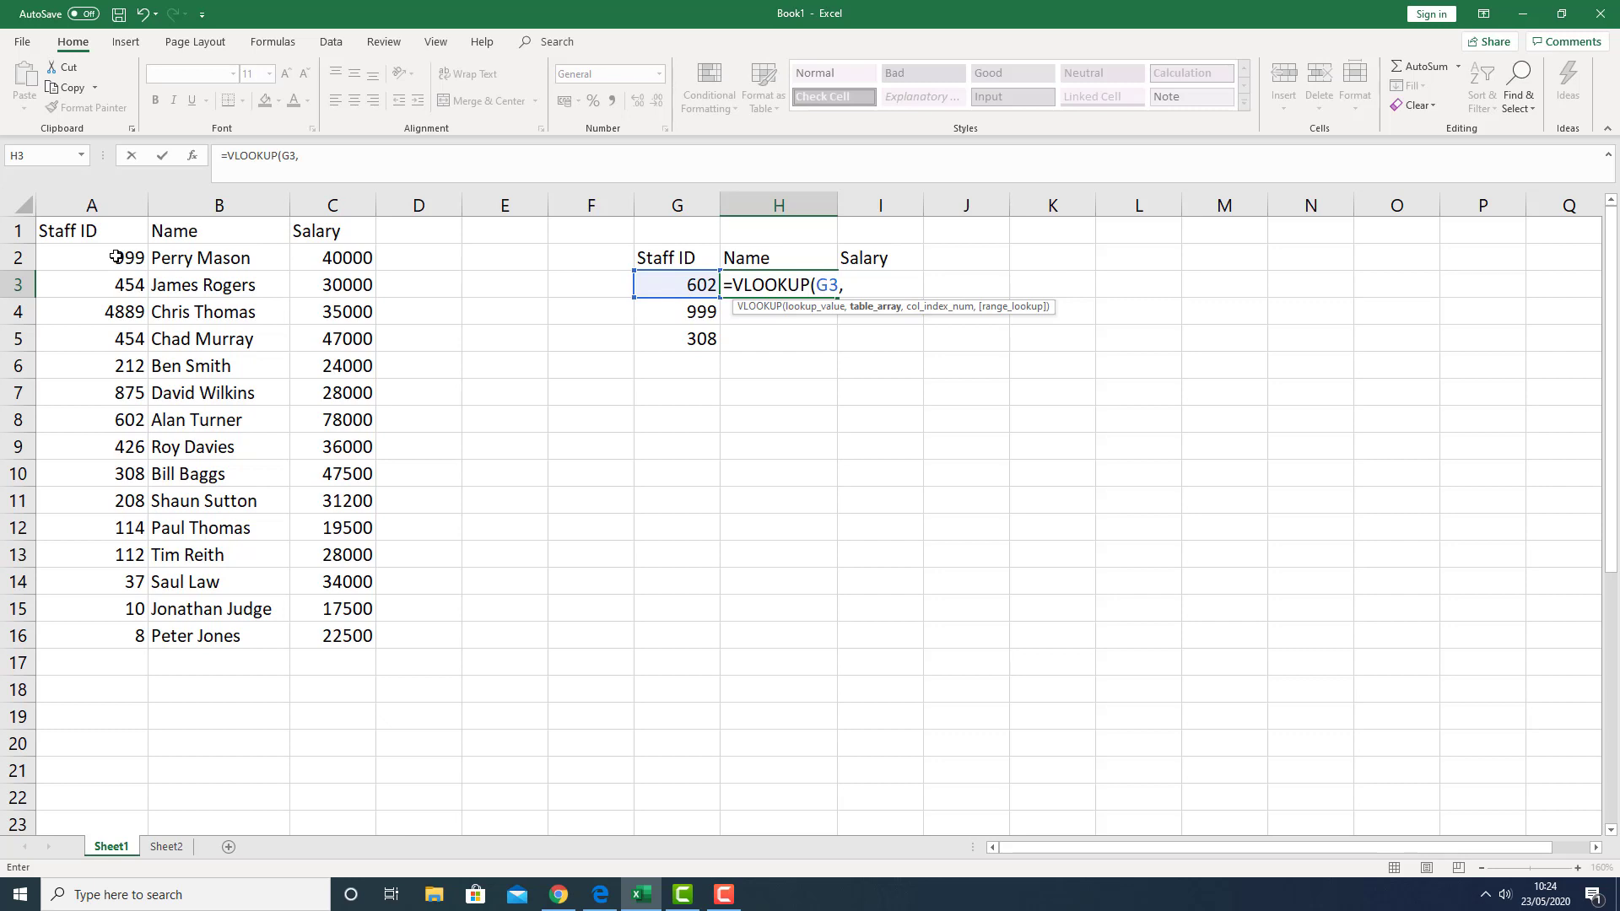
pyautogui.moveTo(114, 257); pyautogui.dragTo(108, 353)
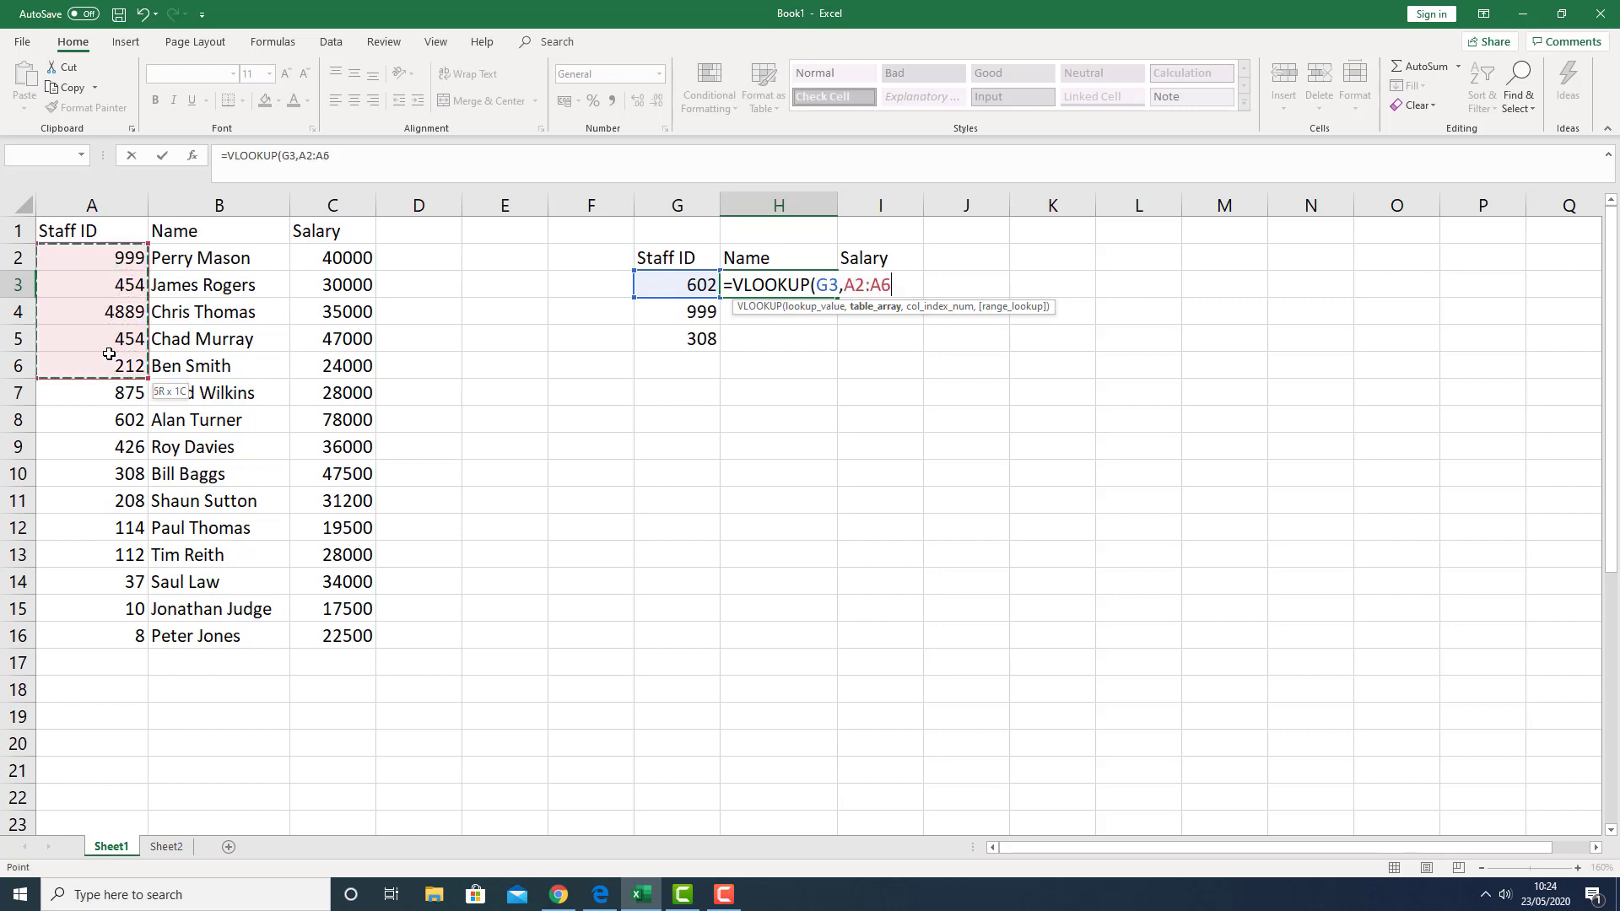
pyautogui.press('Escape')
pyautogui.write('=VLOOKUP(')
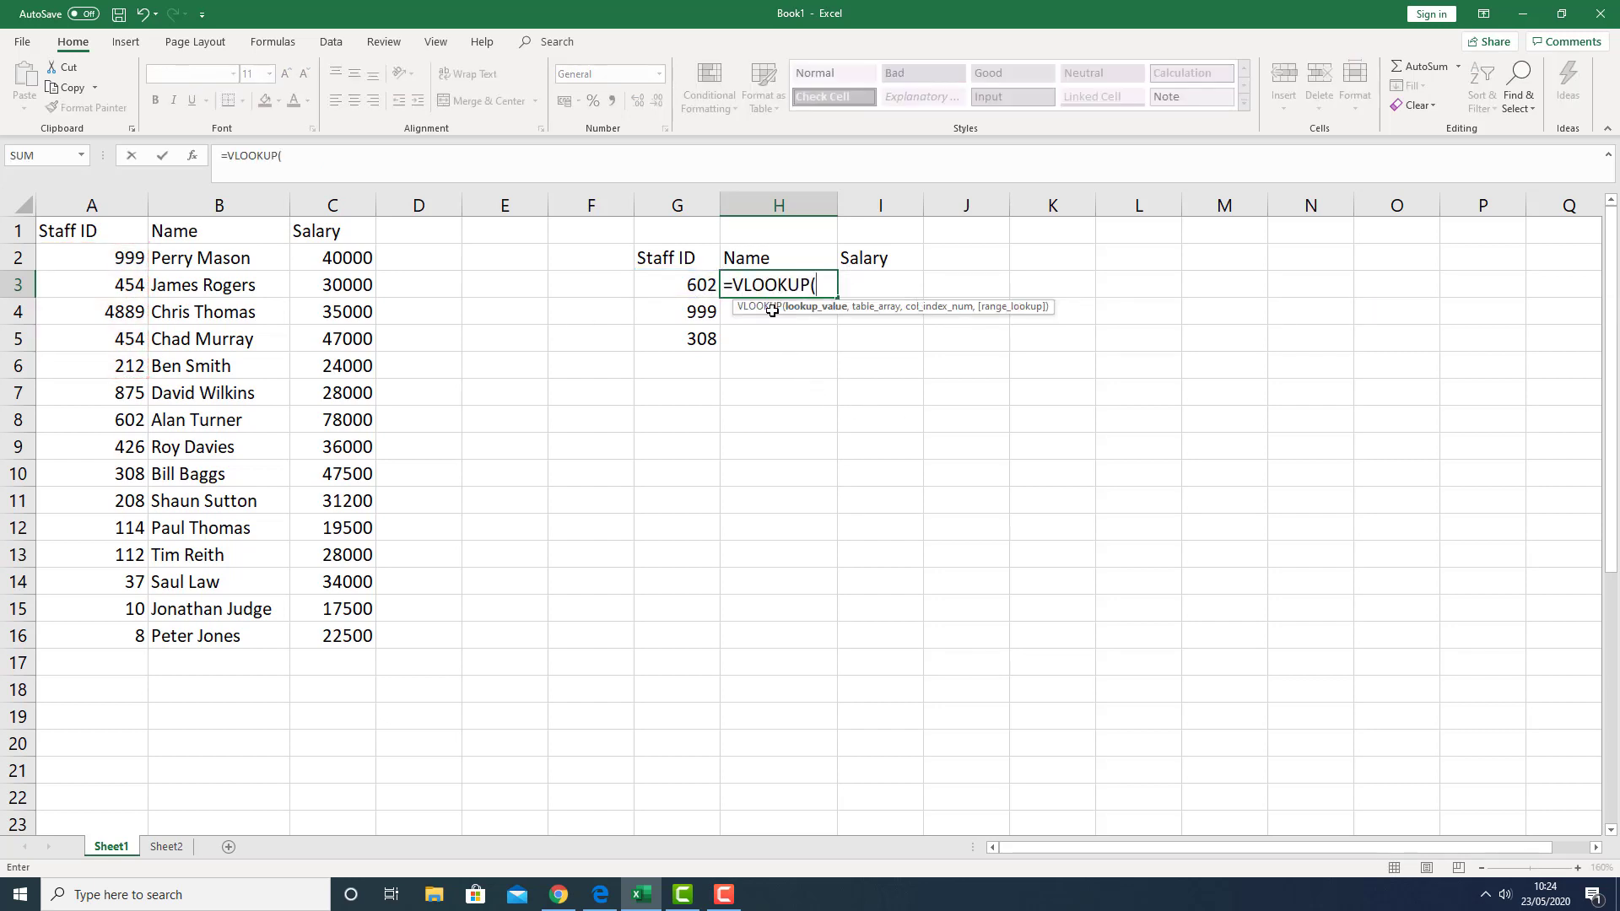
pyautogui.click(692, 283)
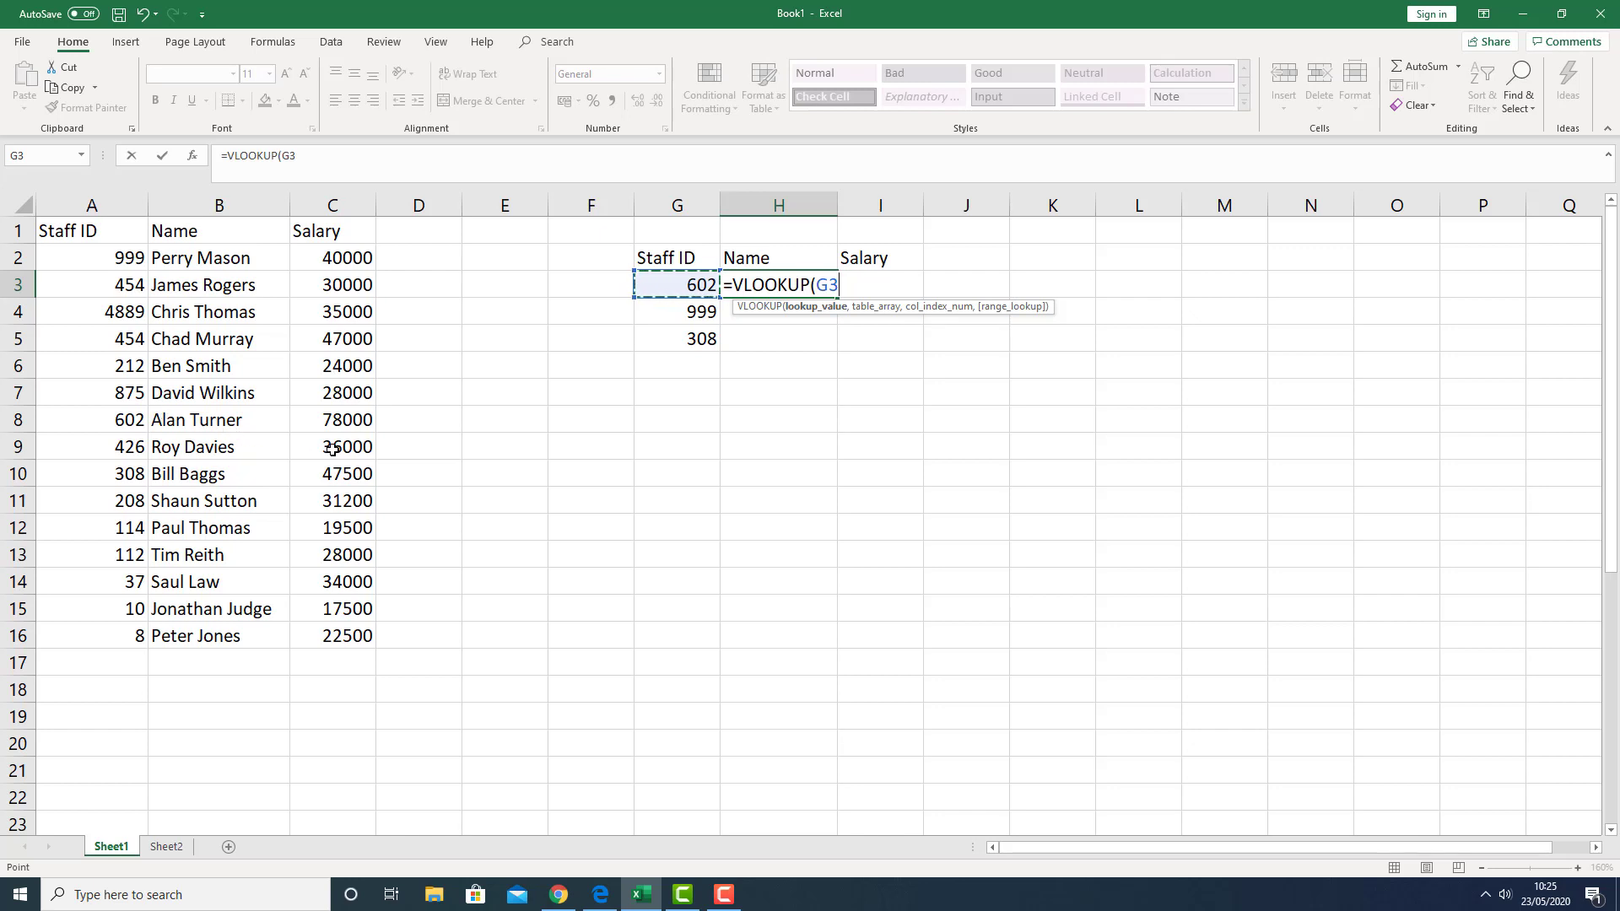
pyautogui.press('Escape')
# Step: Insert a blank column in front of the Staff ID column of the staff table
pyautogui.rightClick(103, 206)
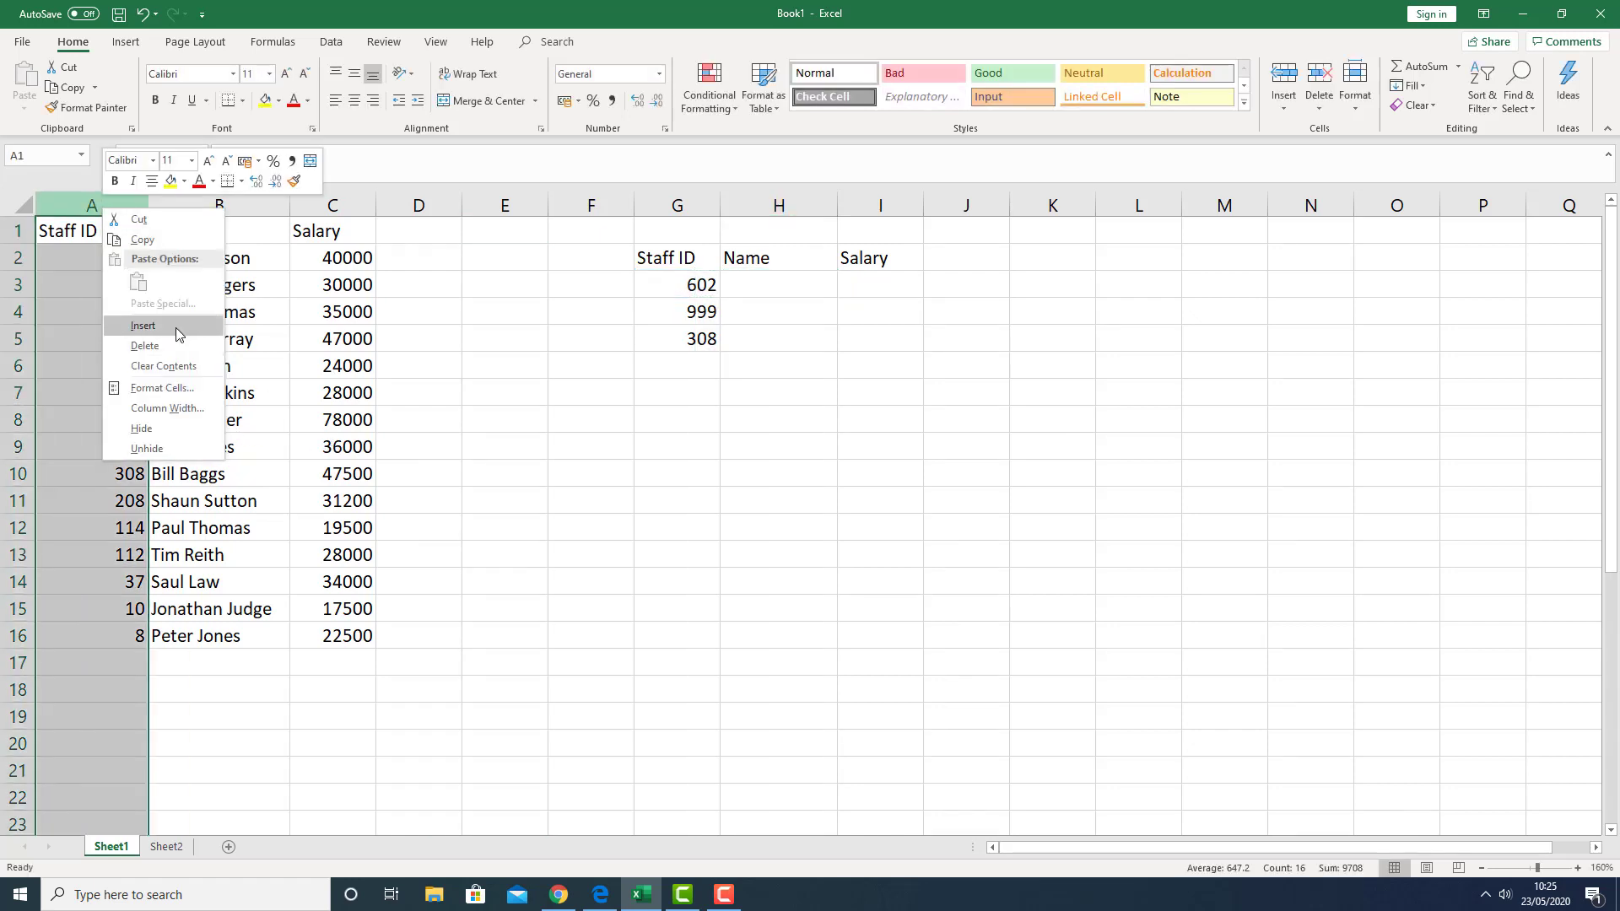
pyautogui.click(142, 325)
# Step: Begin a VLOOKUP formula in I3, under the lookup table's Name heading, with H3 as the lookup value
pyautogui.click(835, 286)
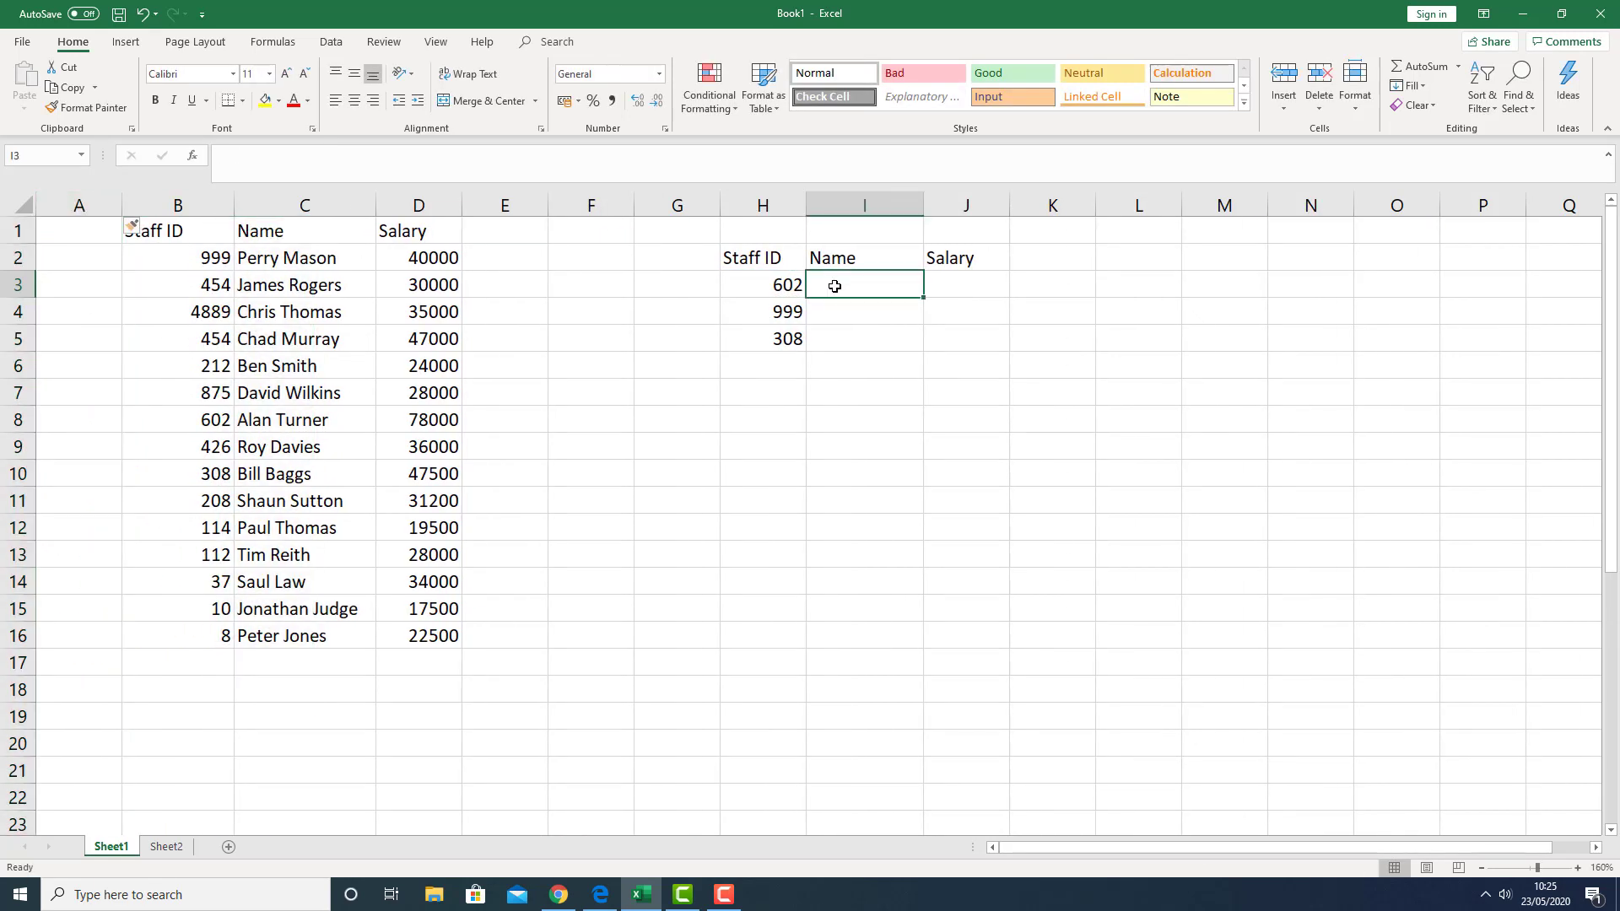
pyautogui.write('=VALUE(')
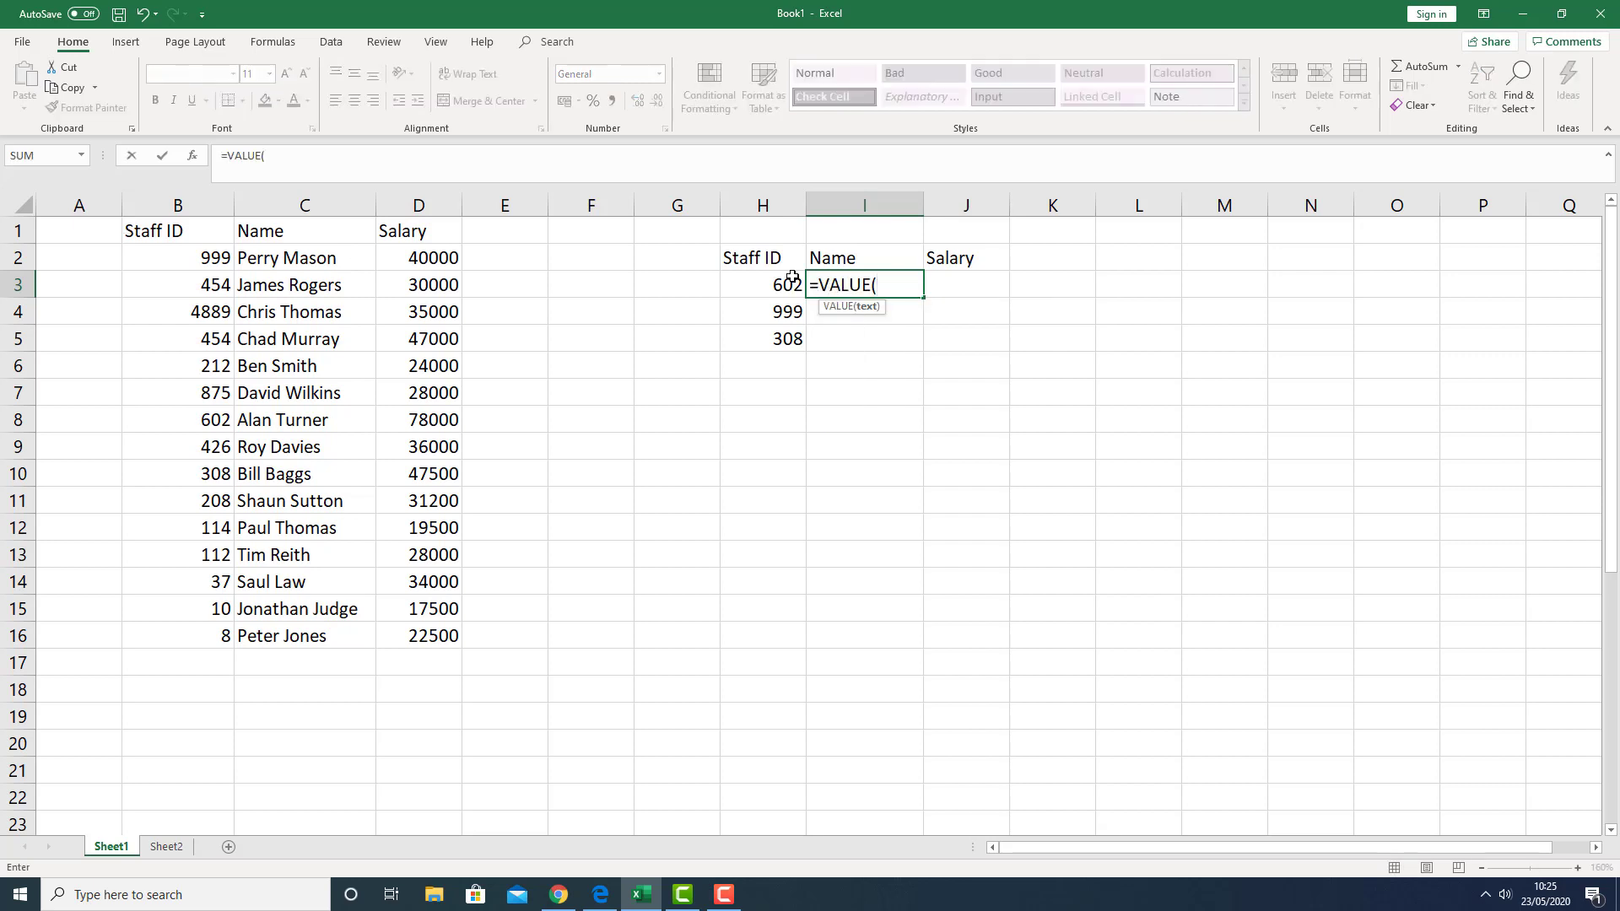
pyautogui.press('BackSpace')
pyautogui.press('BackSpace')
pyautogui.press('BackSpace')
pyautogui.press('BackSpace')
pyautogui.press('BackSpace')
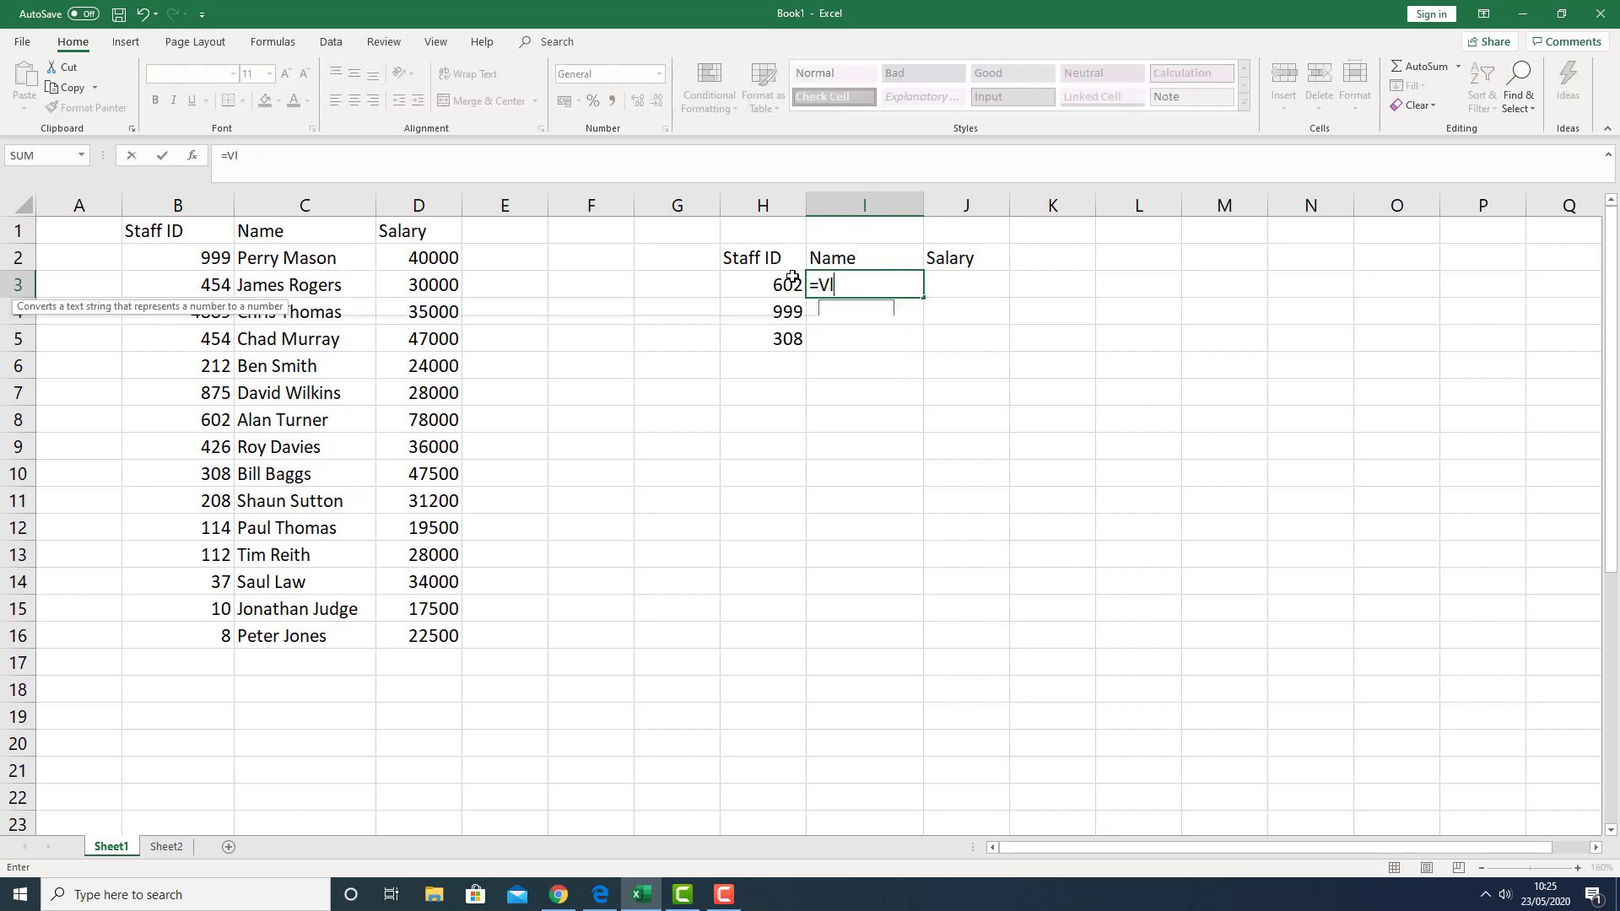
pyautogui.write('LOOKUP(')
pyautogui.click(779, 282)
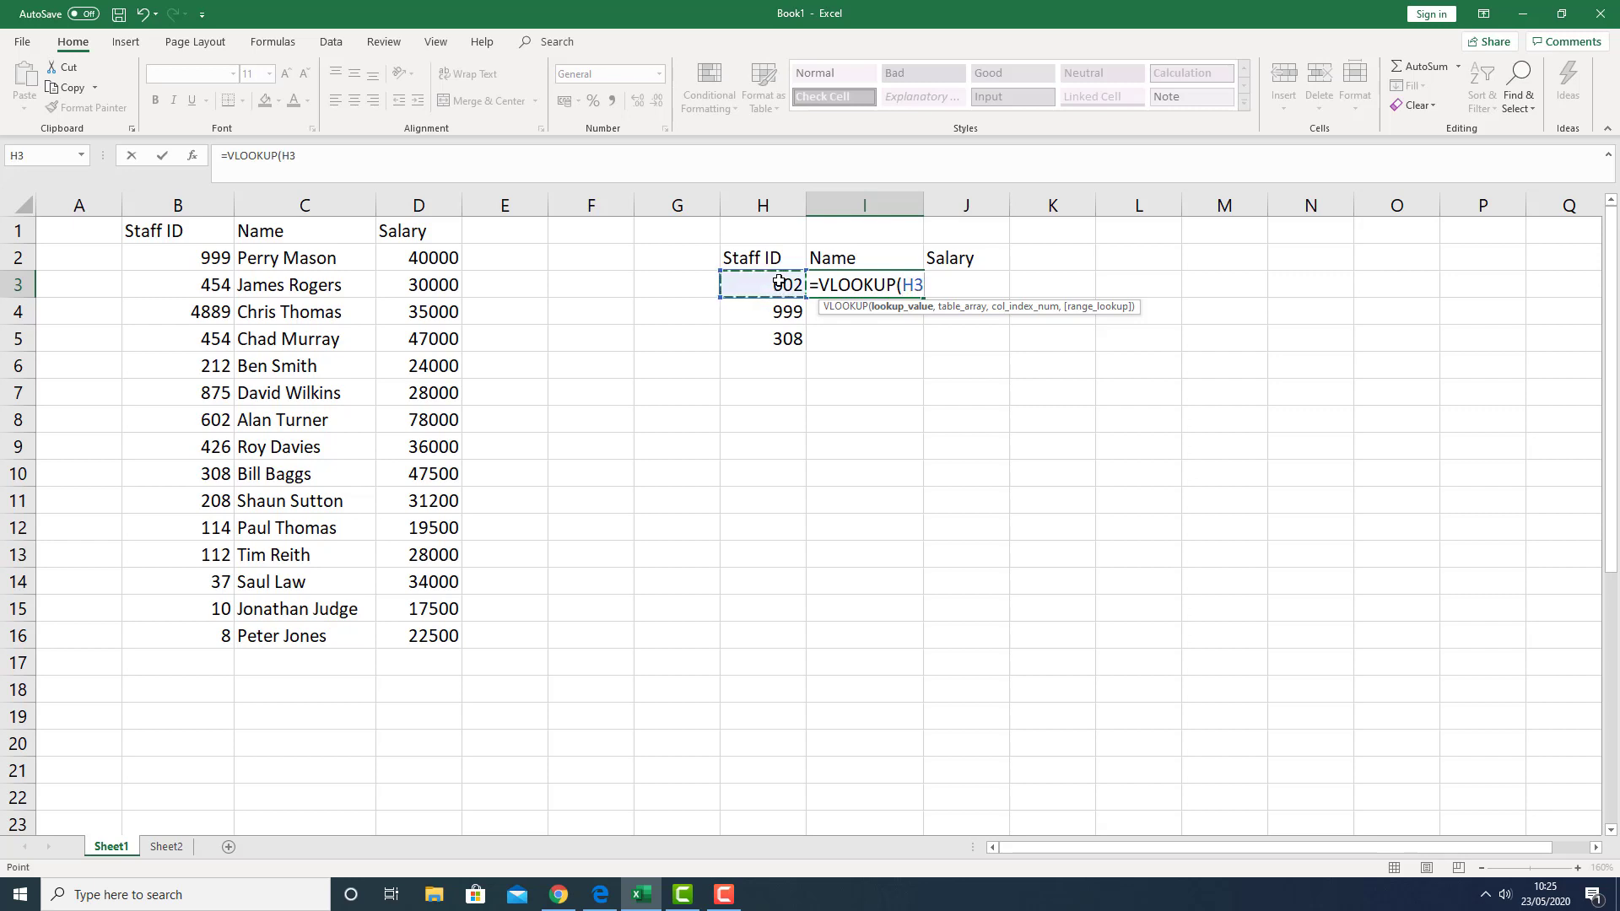
pyautogui.write(',')
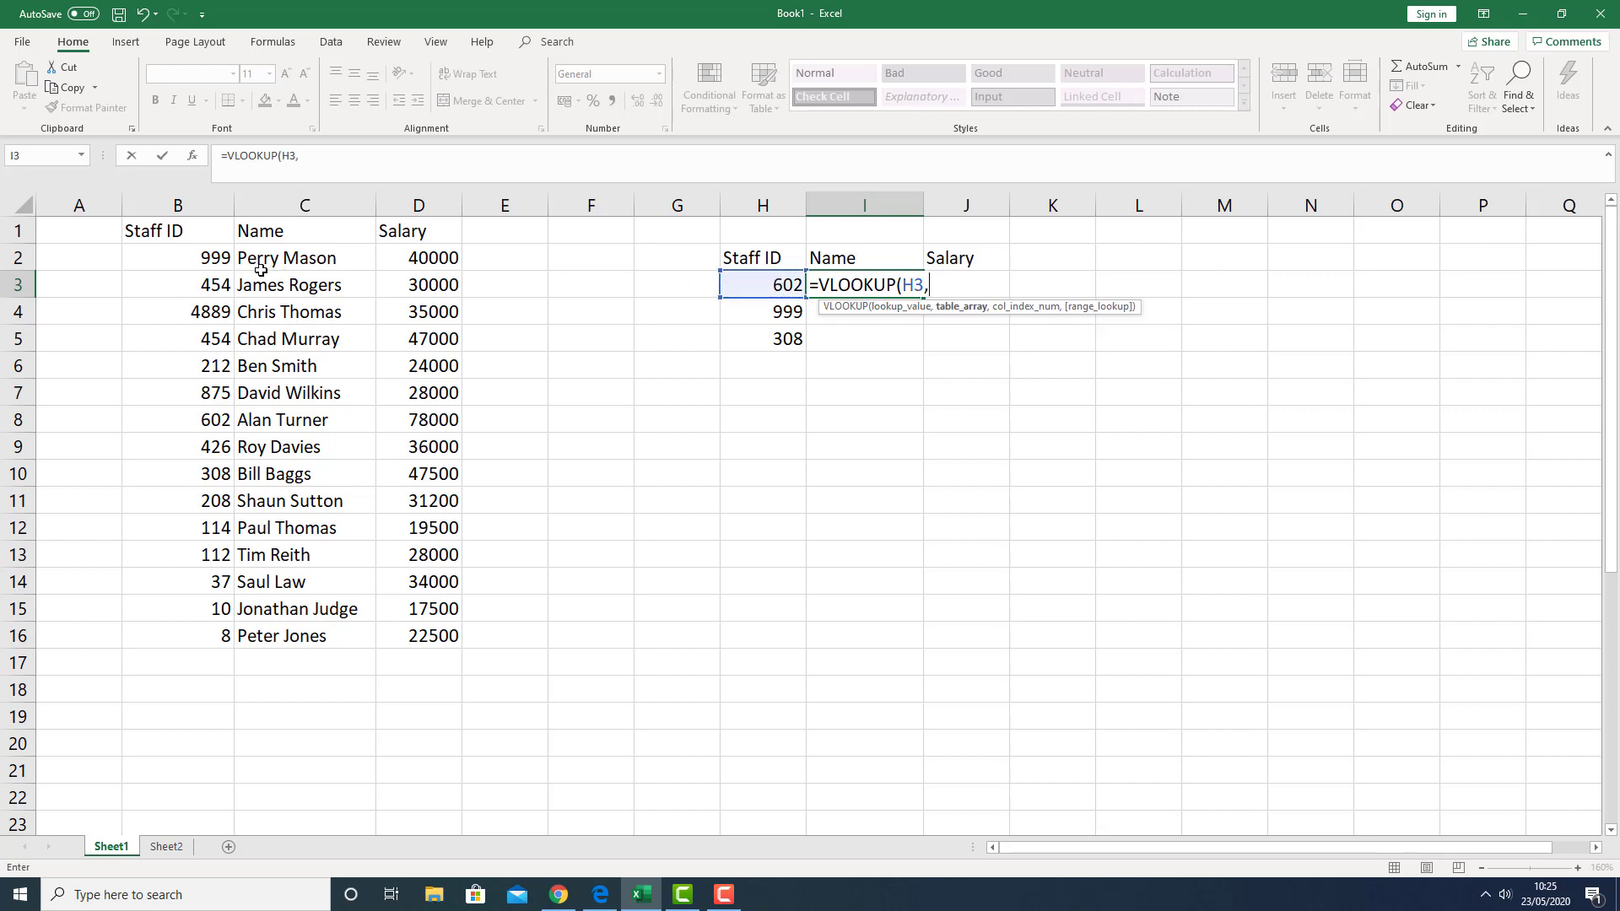
# Step: Complete the VLOOKUP in I3 with table array B2:D16, column index 2 and FALSE for an exact match
pyautogui.moveTo(210, 257); pyautogui.dragTo(446, 627)
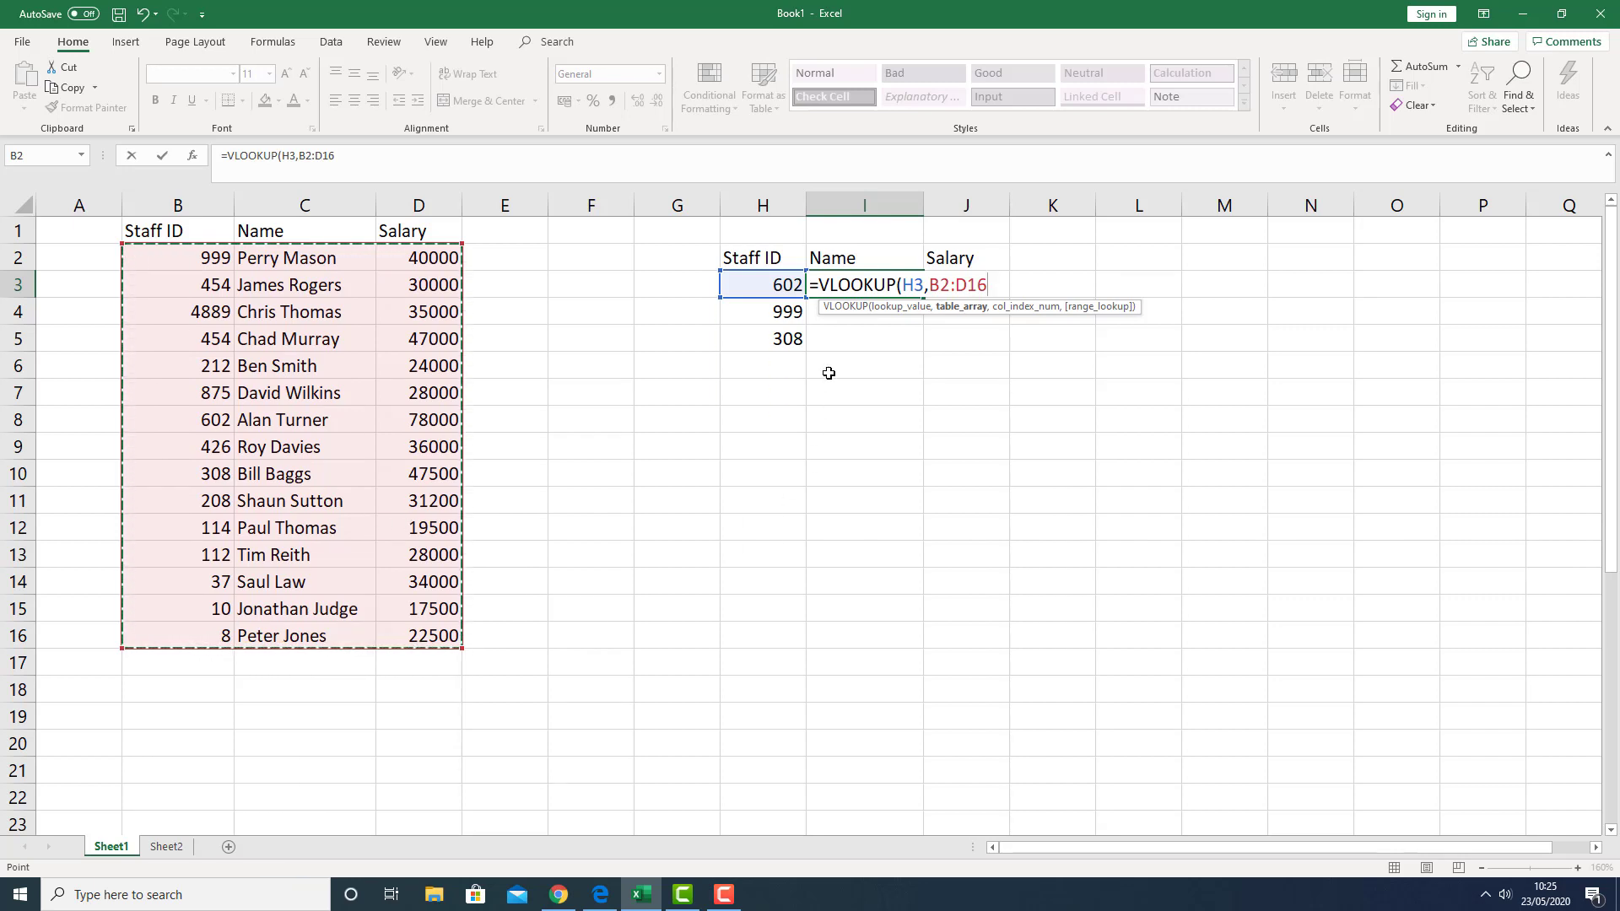
pyautogui.write(',')
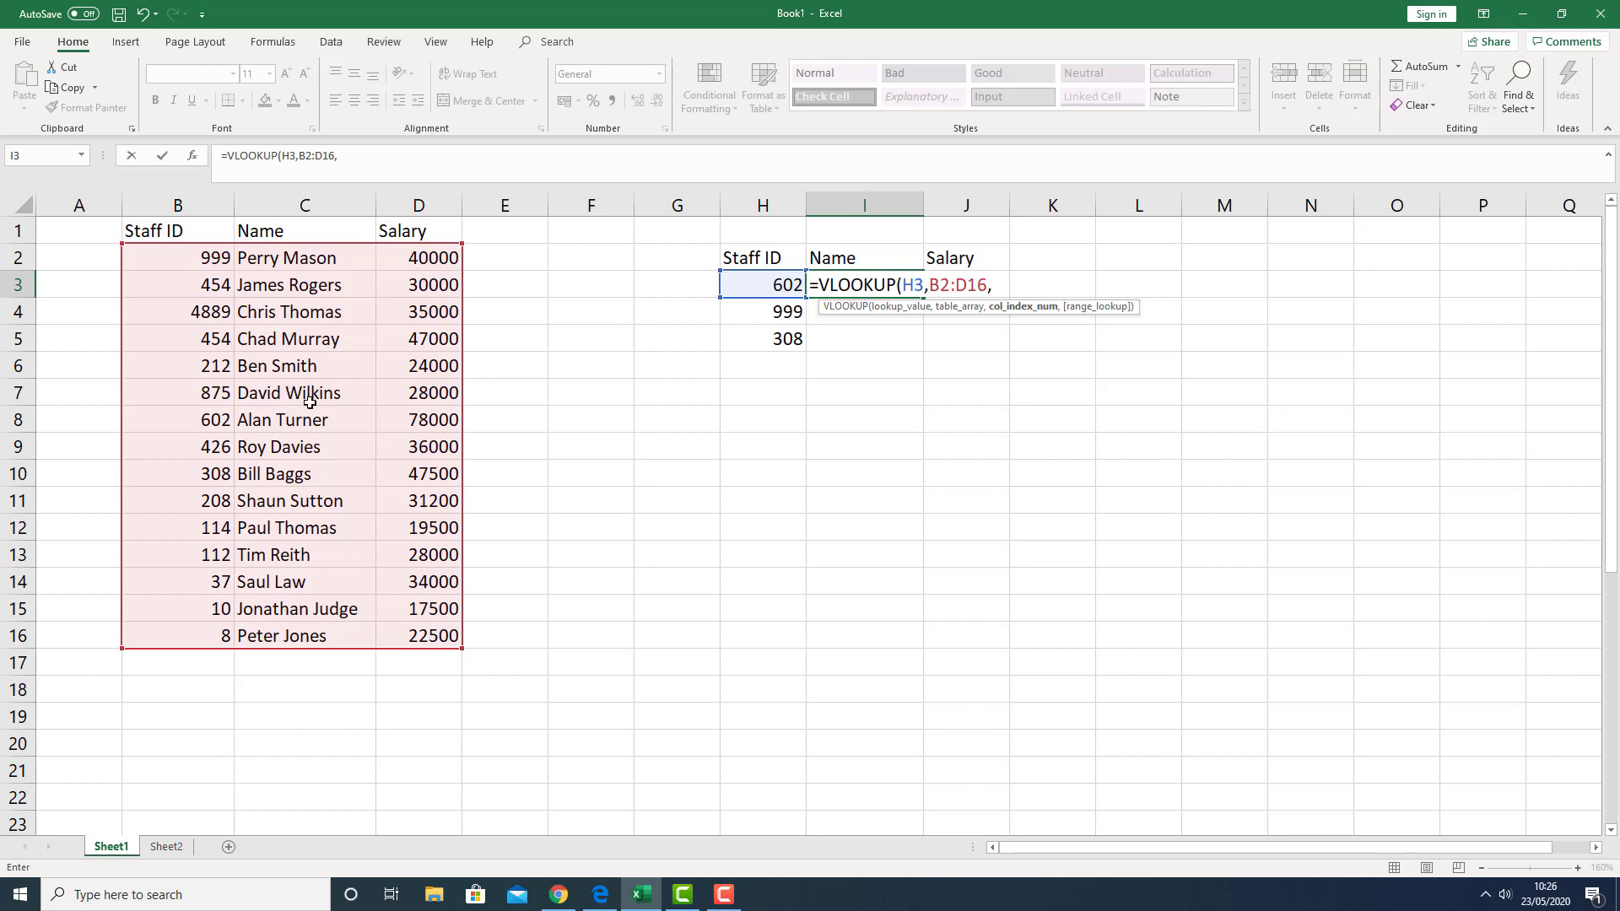
pyautogui.write('2,')
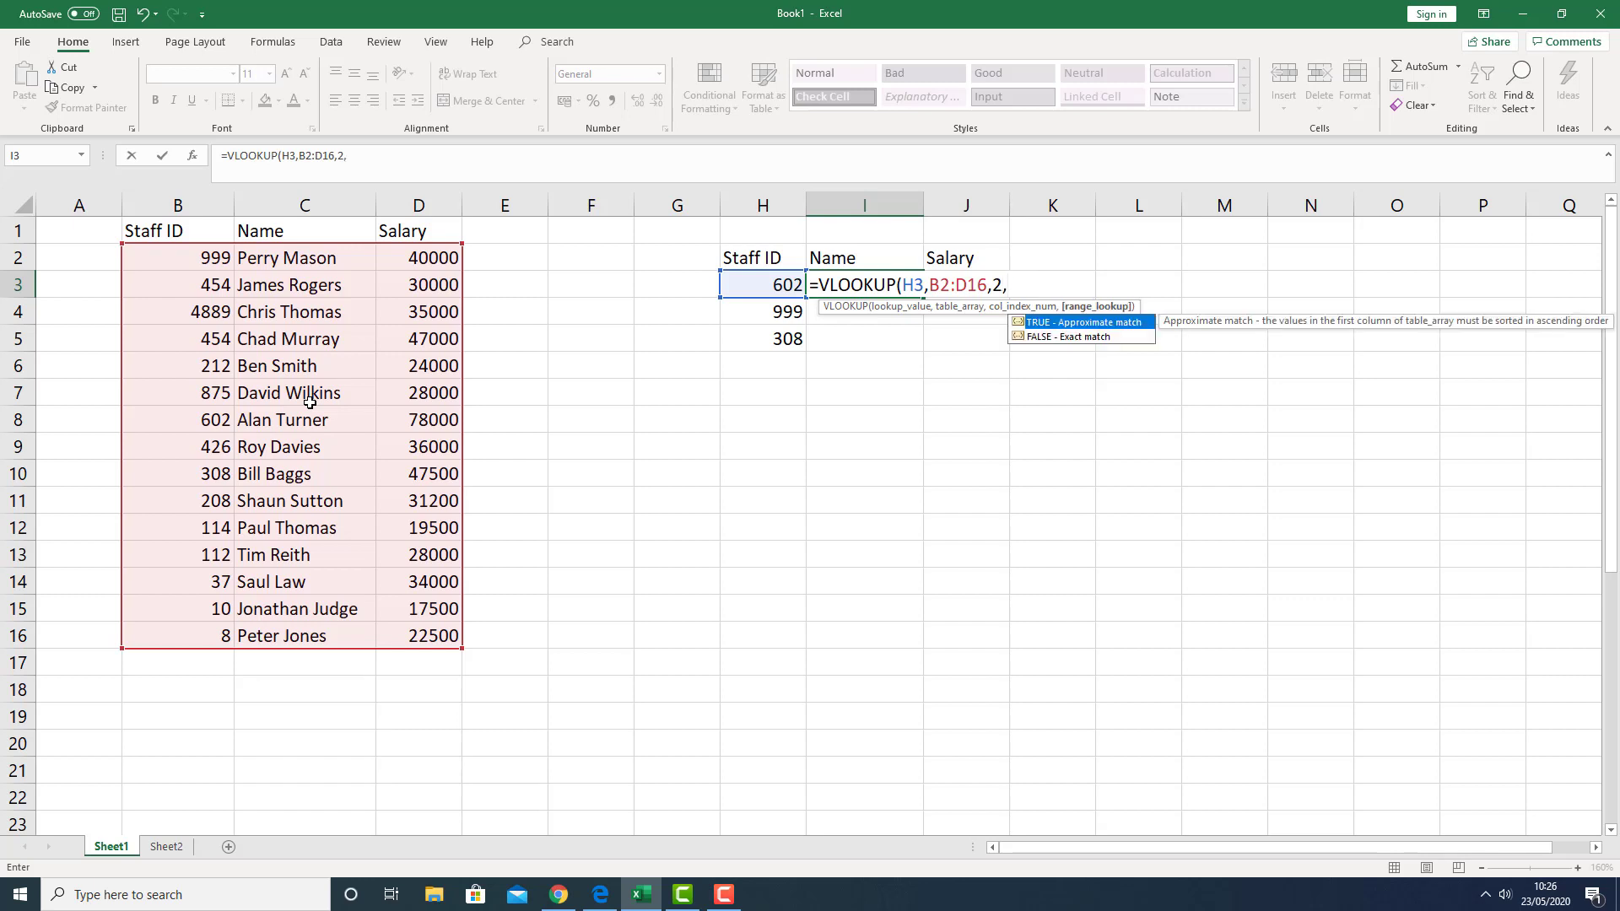
pyautogui.write('false')
pyautogui.press('Tab')
pyautogui.press('BackSpace')
pyautogui.press('BackSpace')
pyautogui.press('BackSpace')
pyautogui.press('BackSpace')
pyautogui.write('false)')
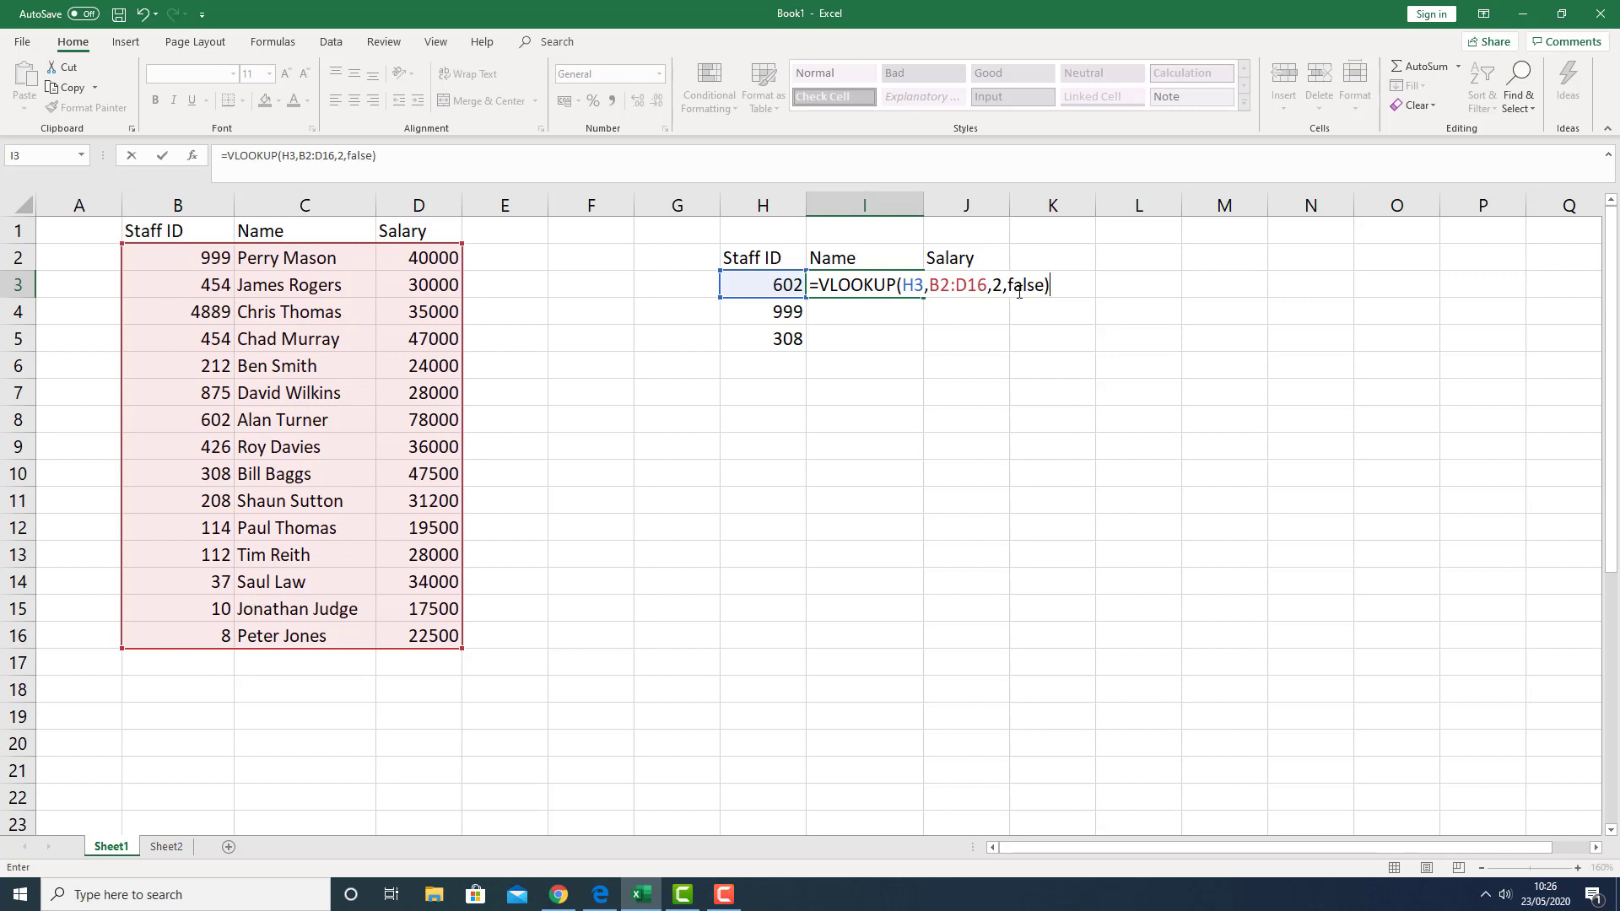
pyautogui.press('Return')
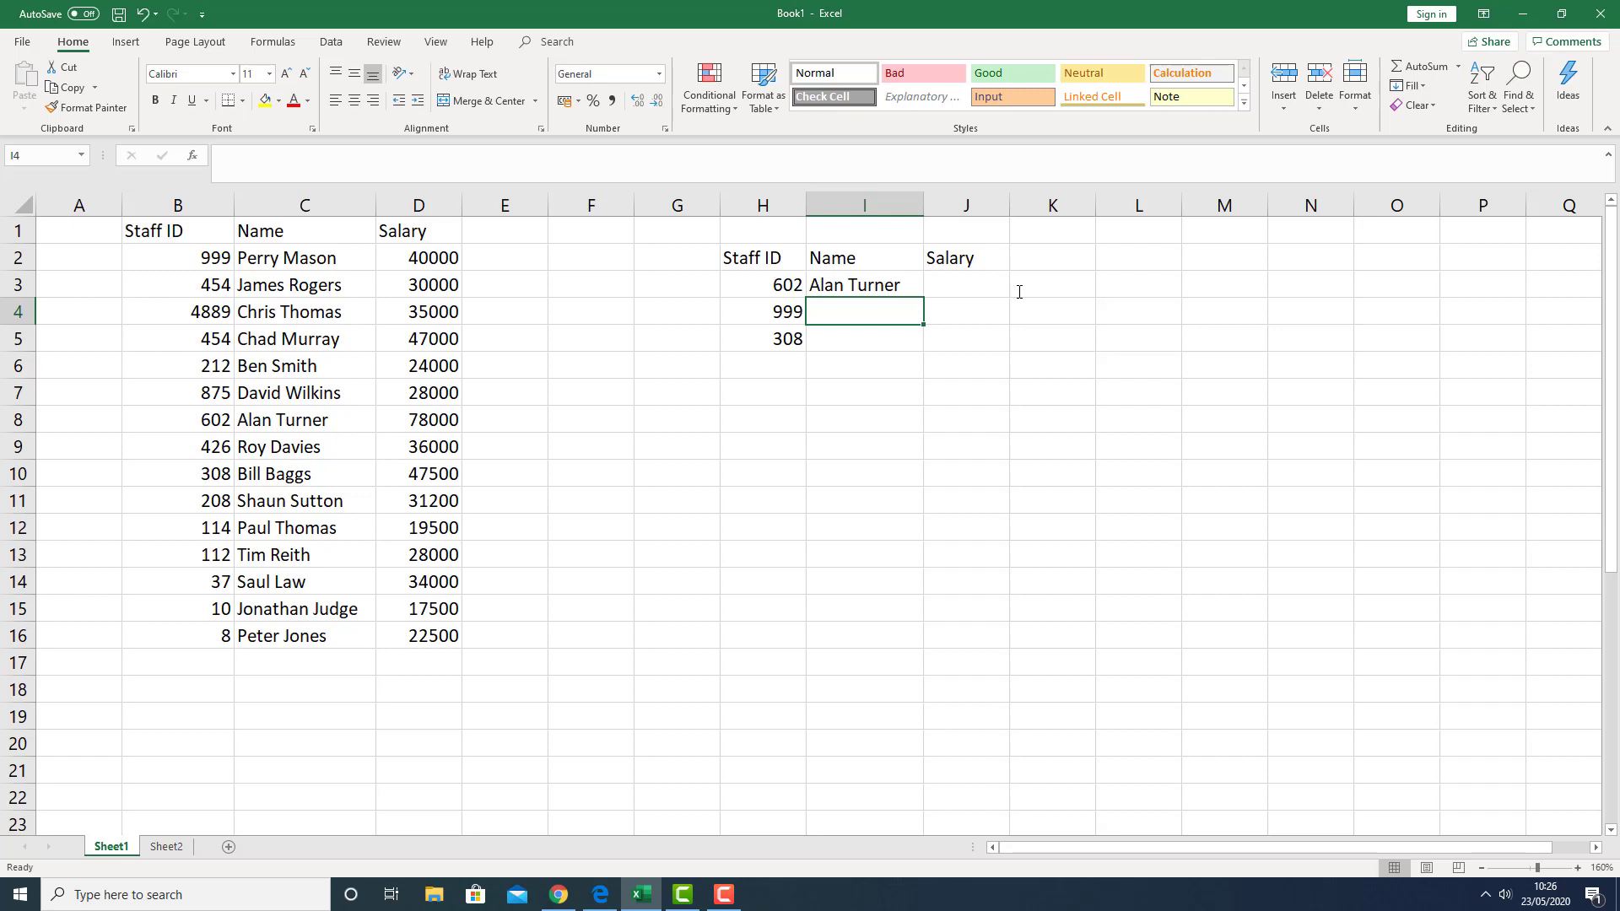
# Step: Fill the VLOOKUP formula from I3 down through I5
pyautogui.press('Up')
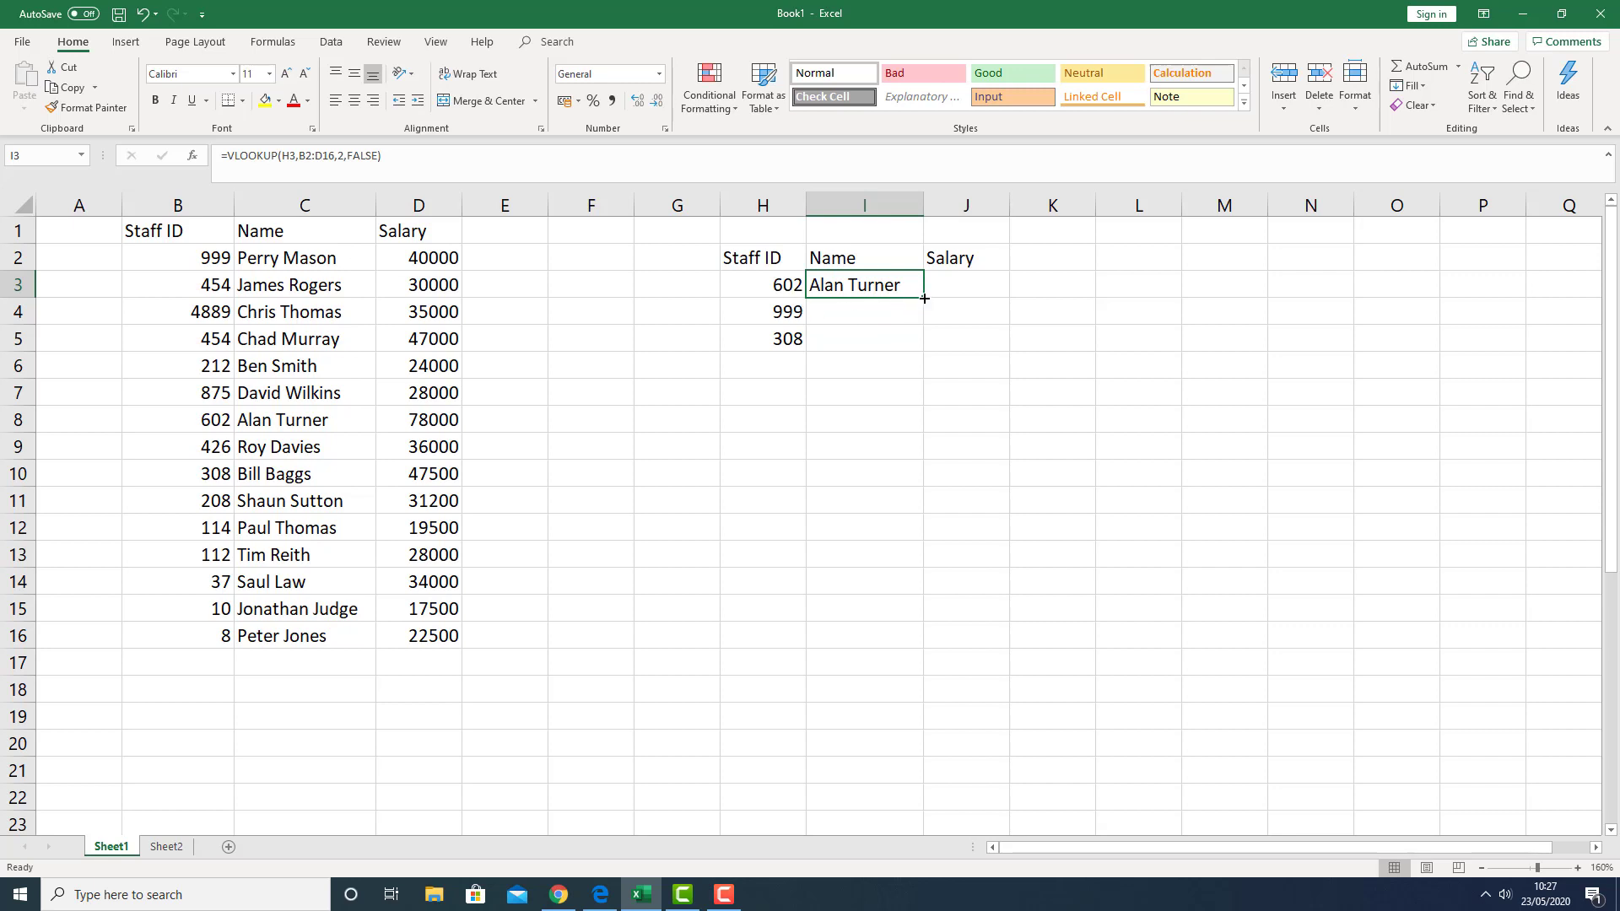
pyautogui.moveTo(923, 297); pyautogui.dragTo(925, 342)
# Step: Compare the table ranges referenced by the VLOOKUP formulas in I4 and I3
pyautogui.click(889, 318)
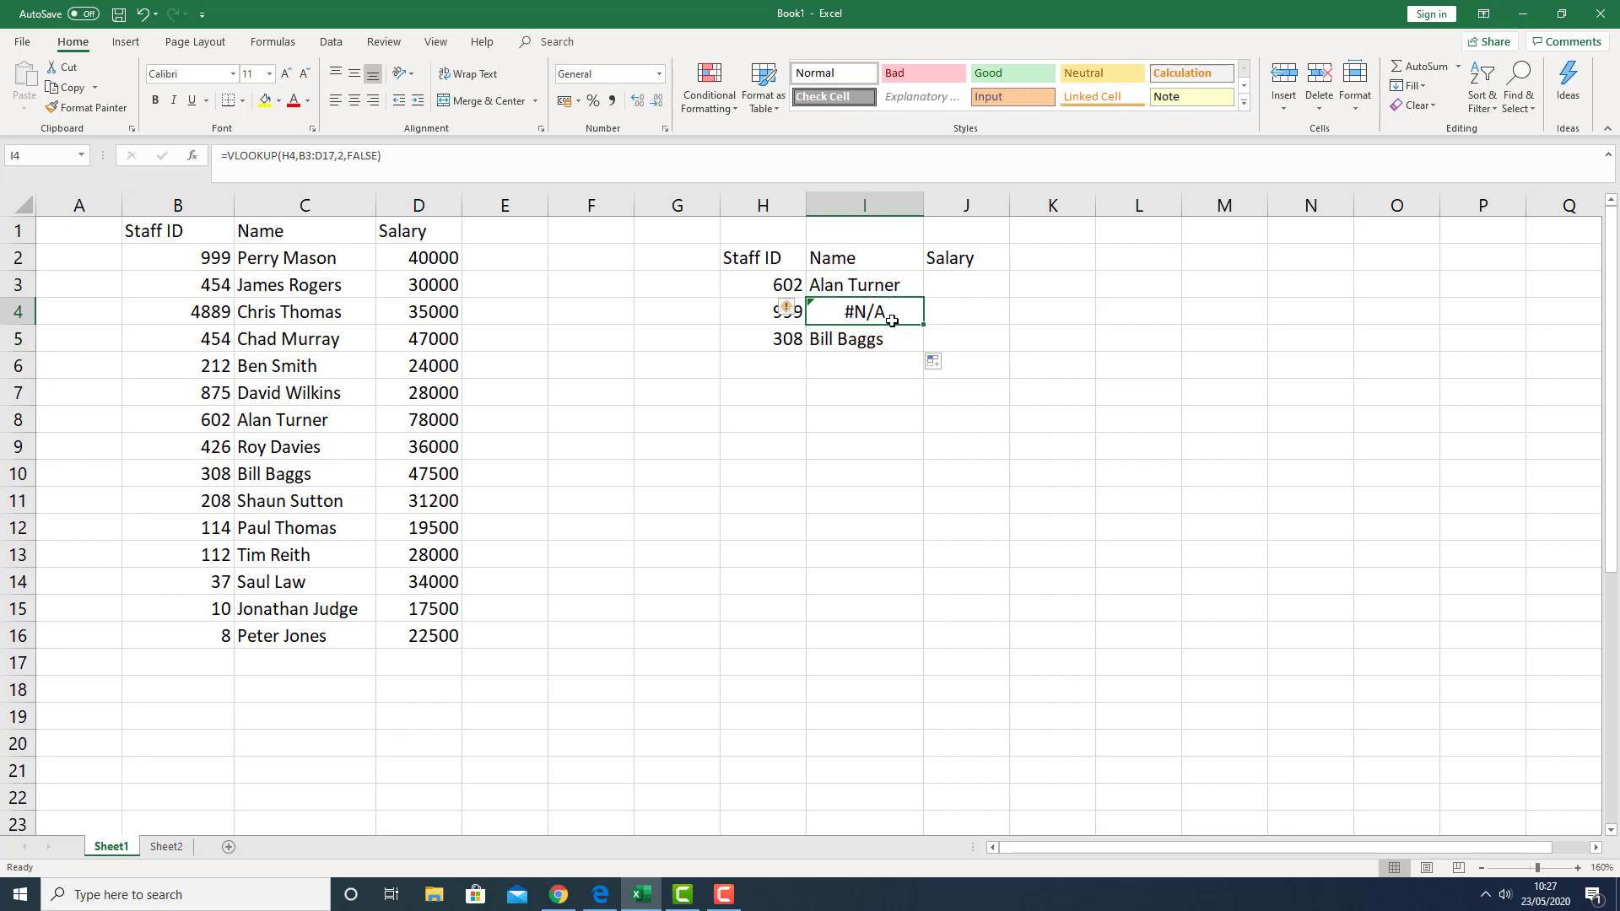
pyautogui.click(753, 162)
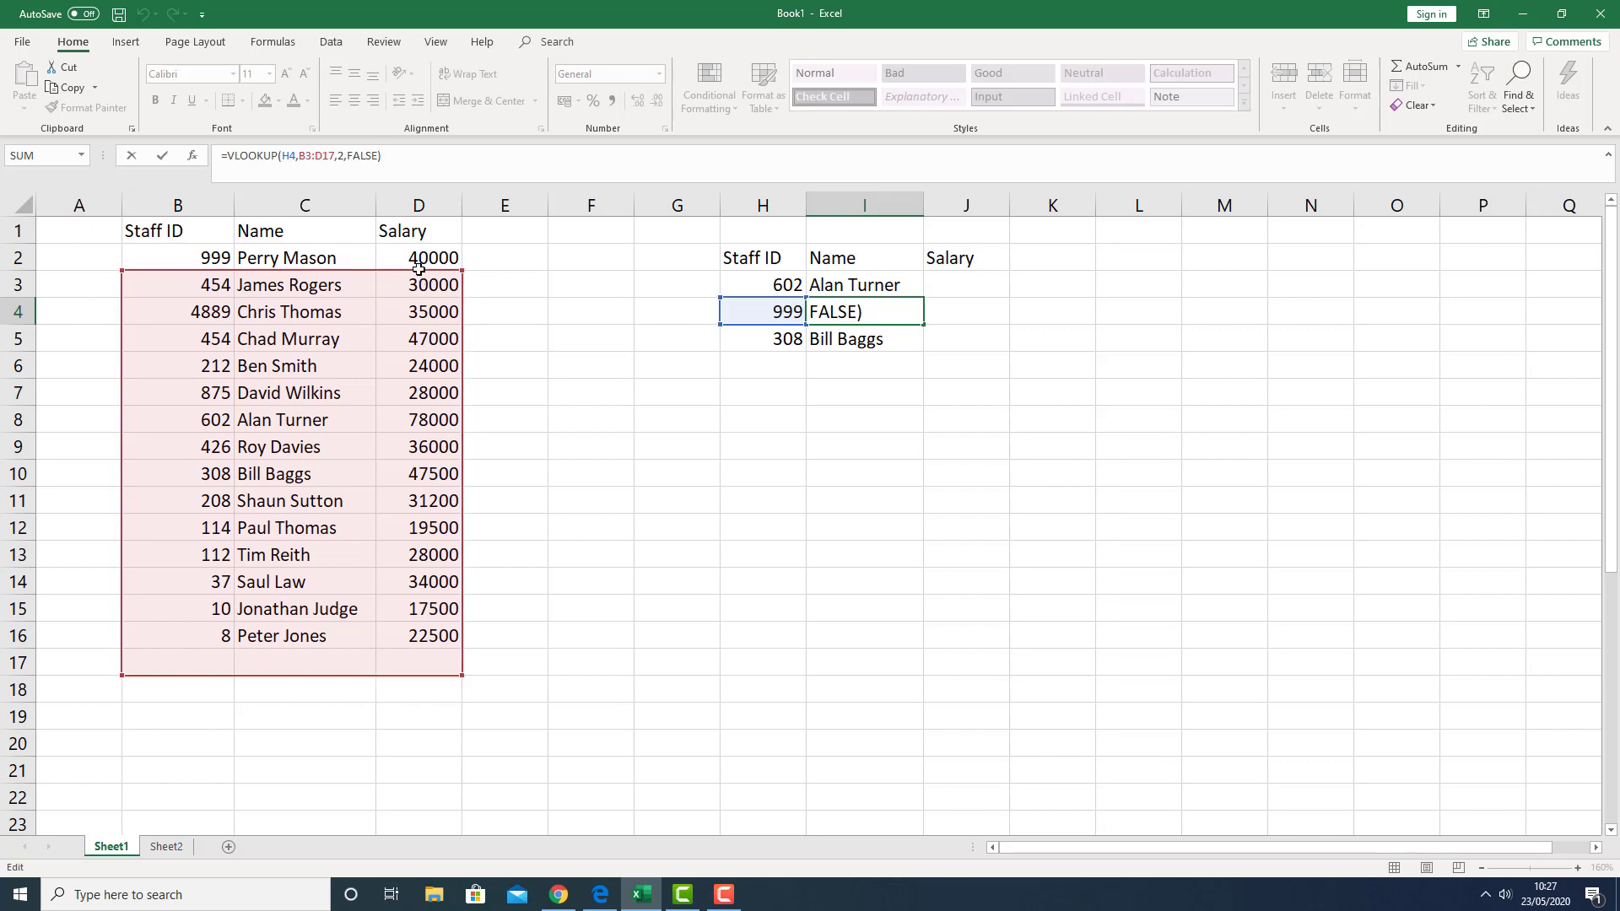
pyautogui.hotkey('ctrl', 'Return')
pyautogui.press('Up')
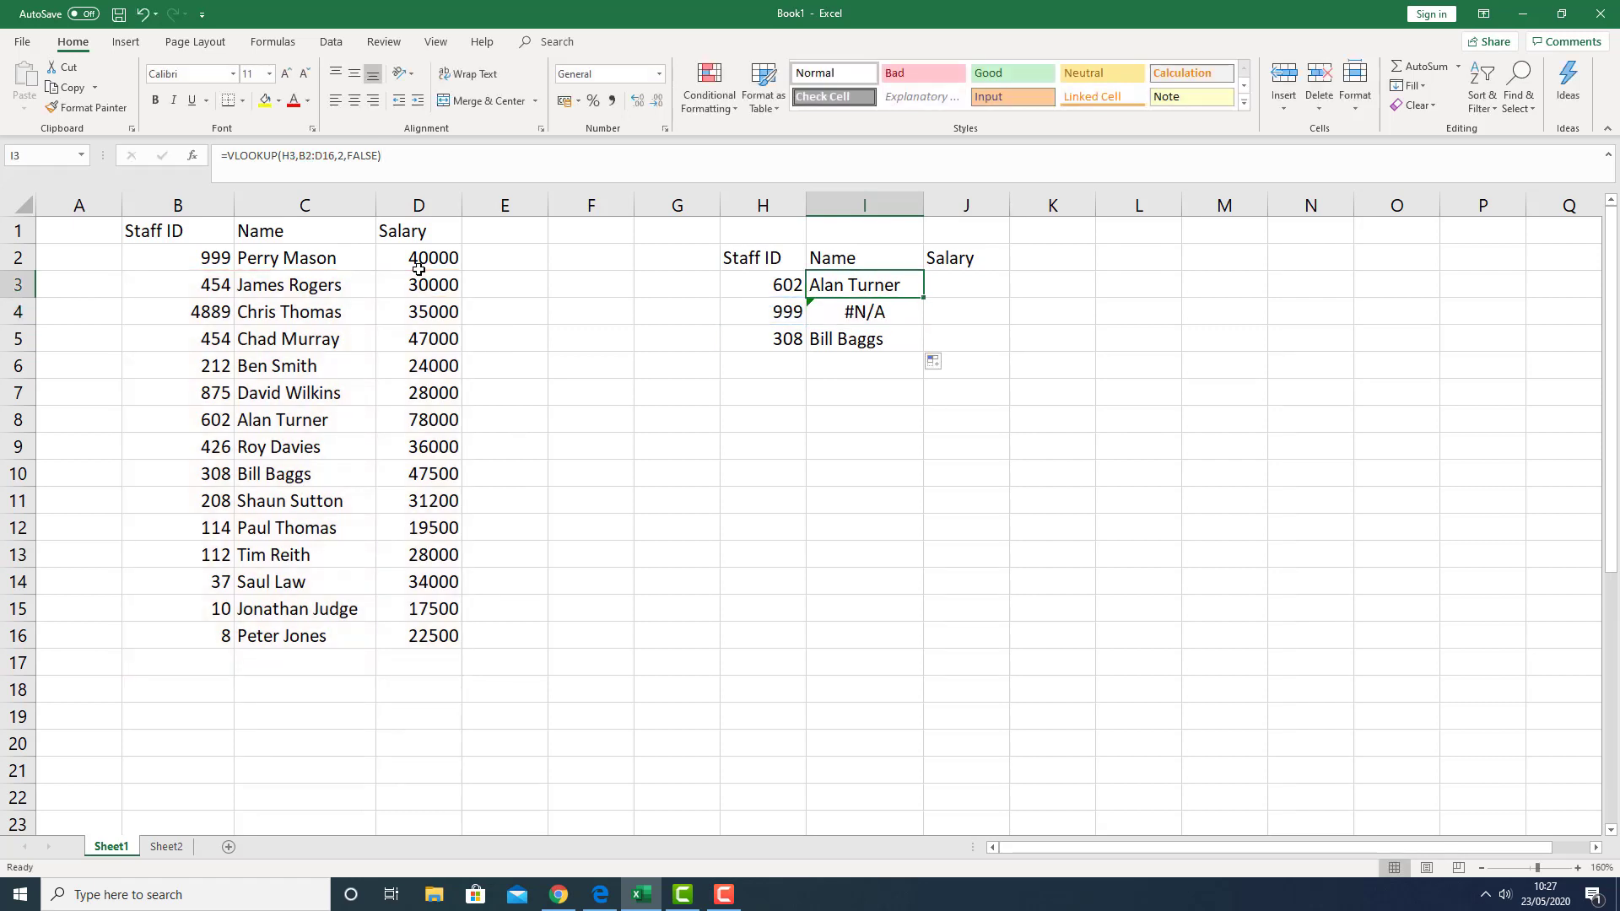
pyautogui.press('F2')
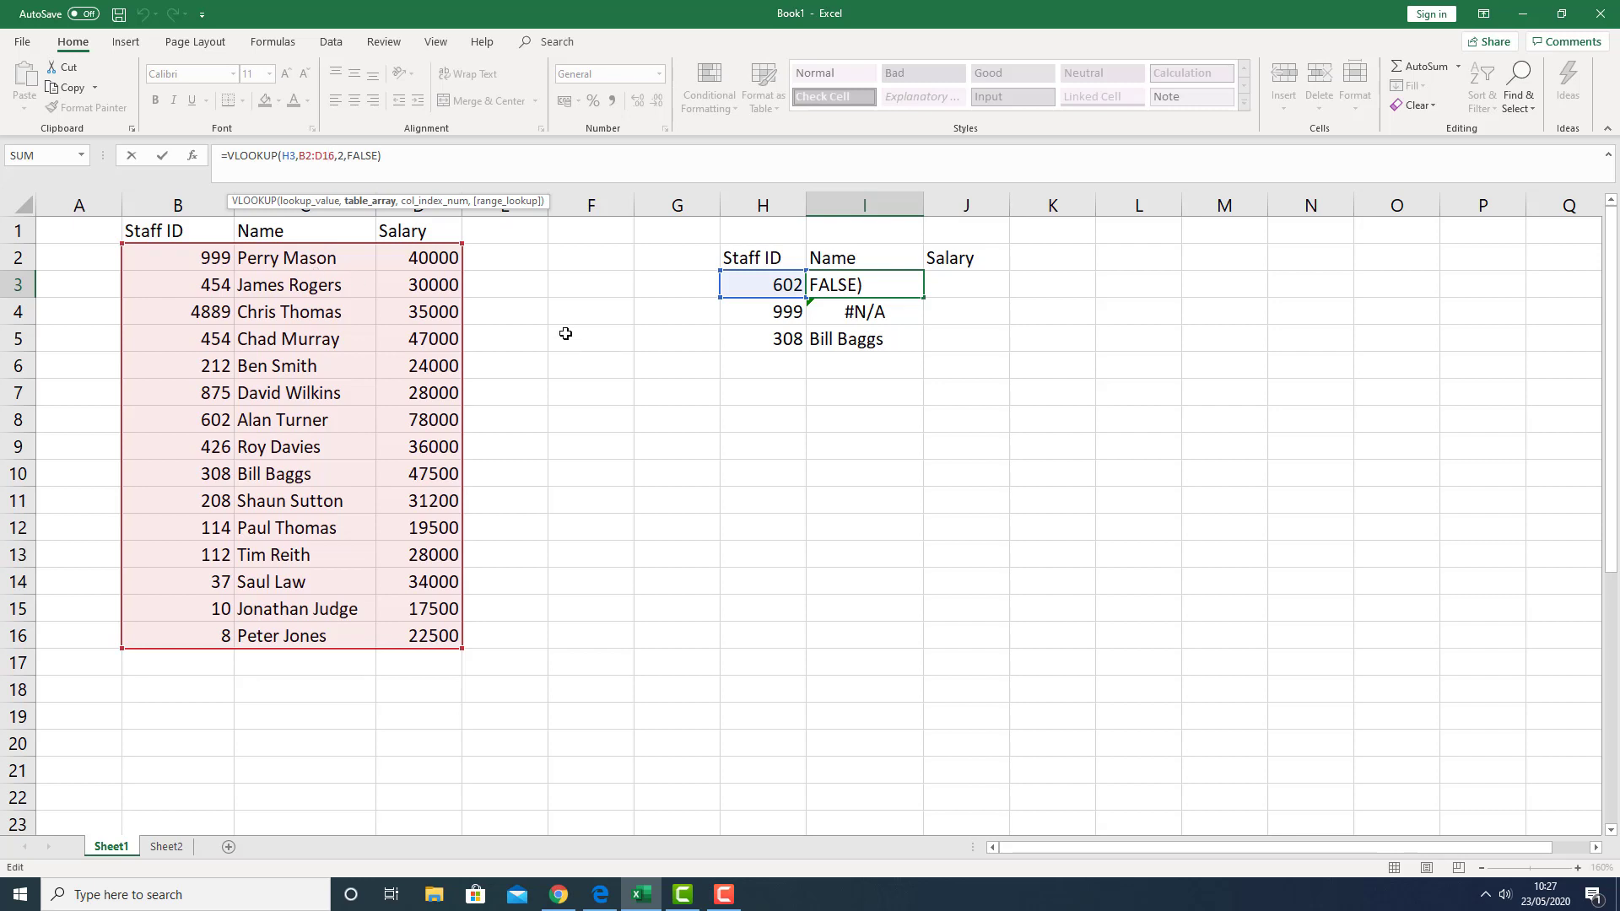
pyautogui.hotkey('ctrl', 'Return')
pyautogui.click(850, 313)
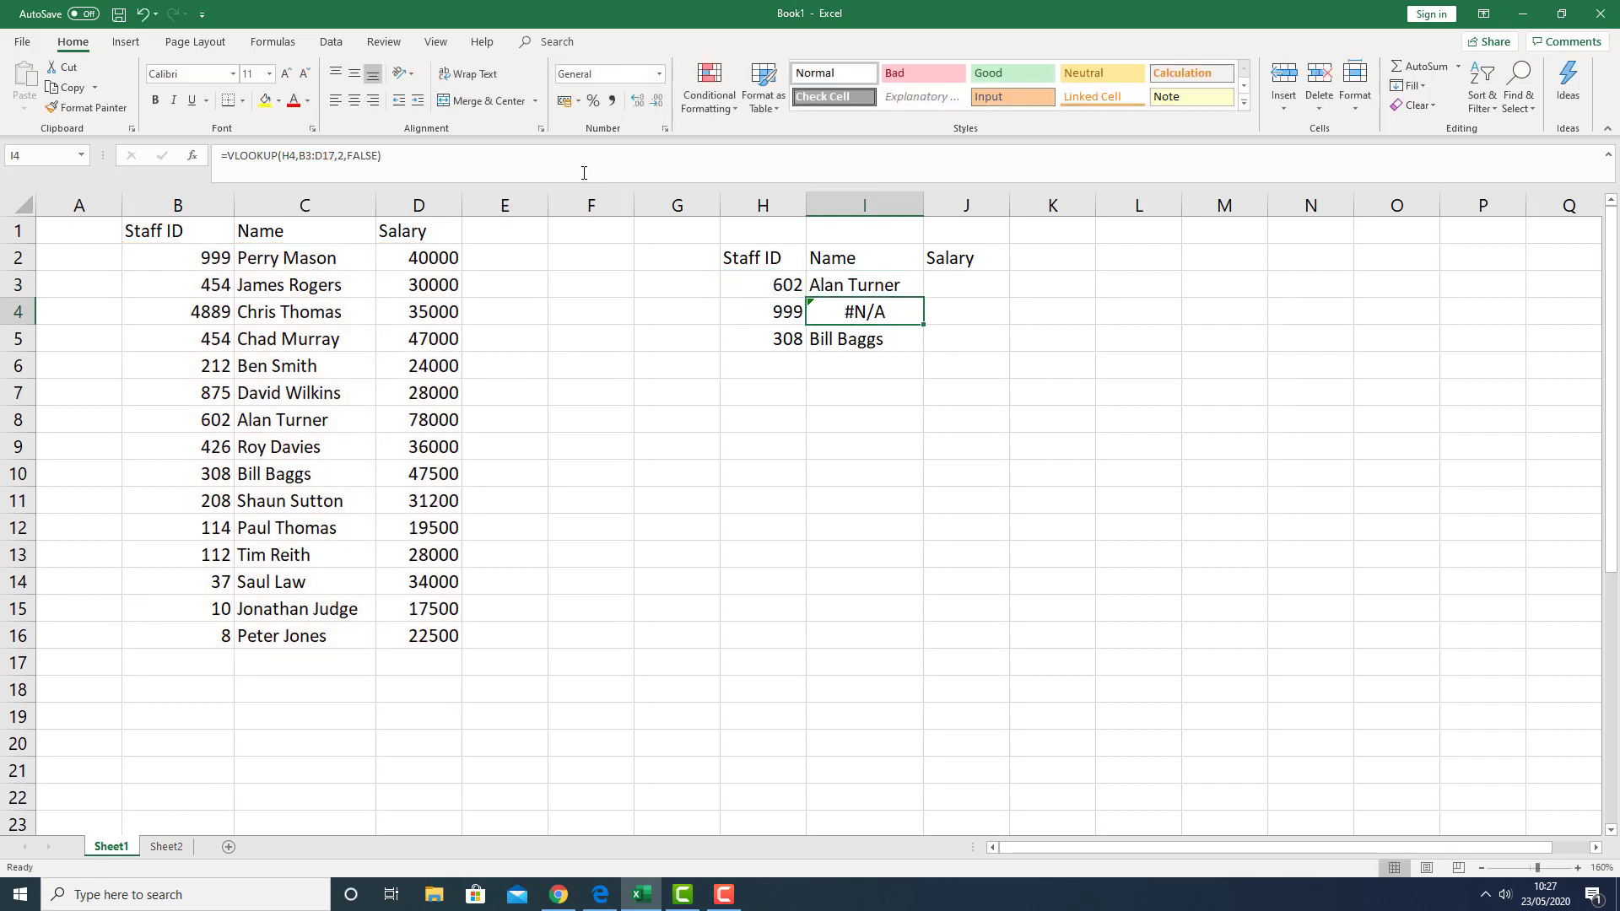
# Step: Examine the table ranges referenced by the VLOOKUP formulas in I4 and I5
pyautogui.press('F2')
pyautogui.press('Escape')
pyautogui.click(826, 335)
pyautogui.press('F2')
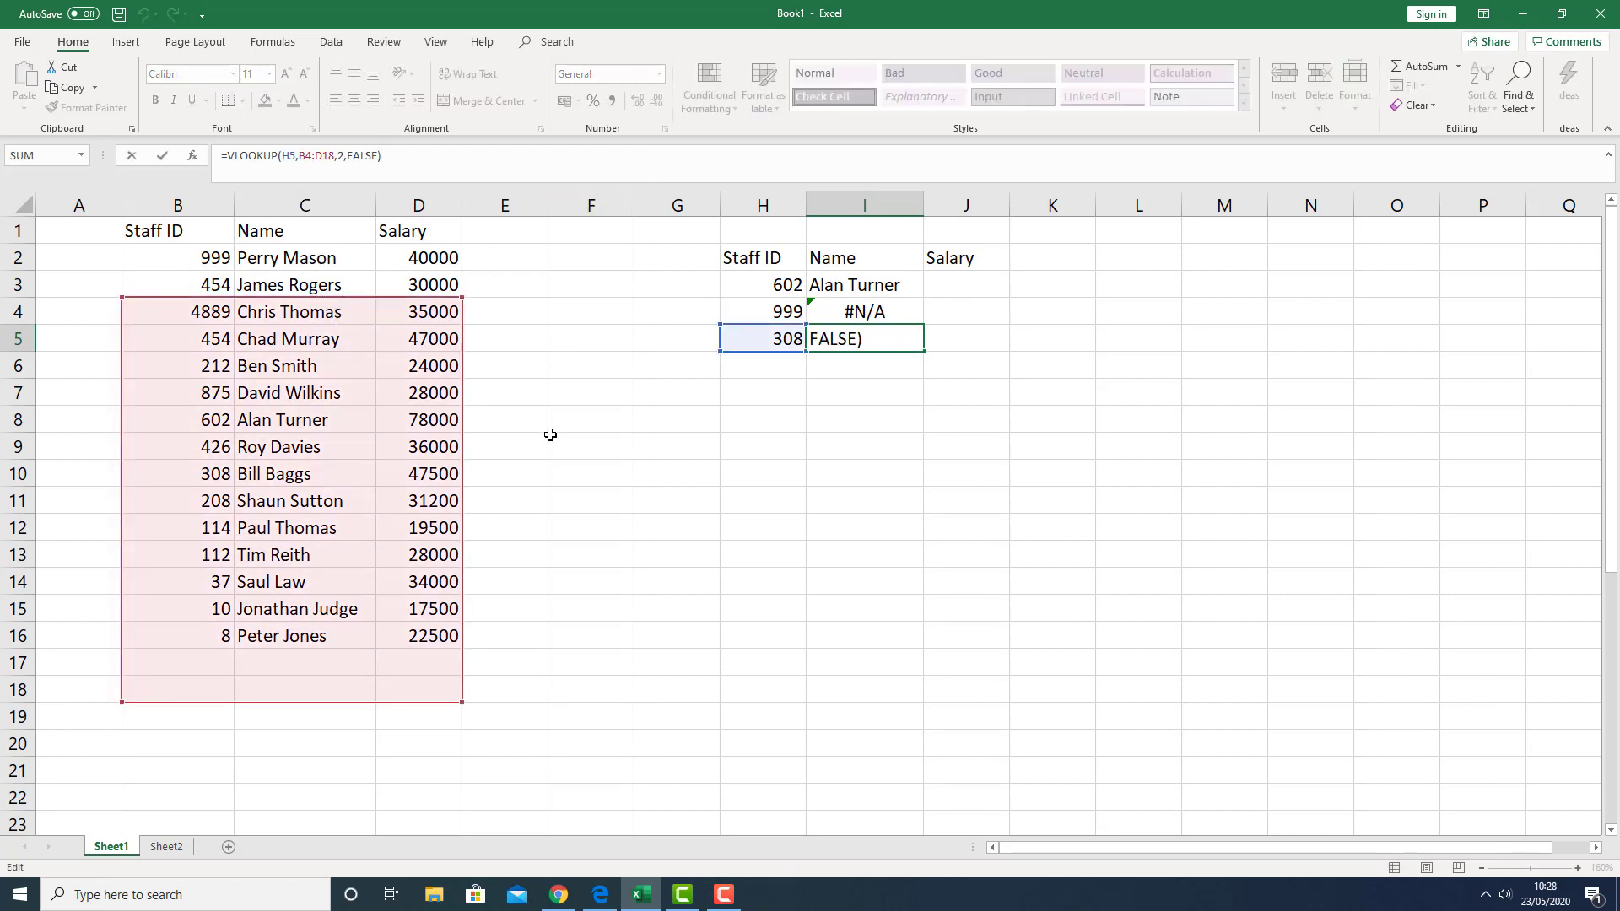
pyautogui.press('Escape')
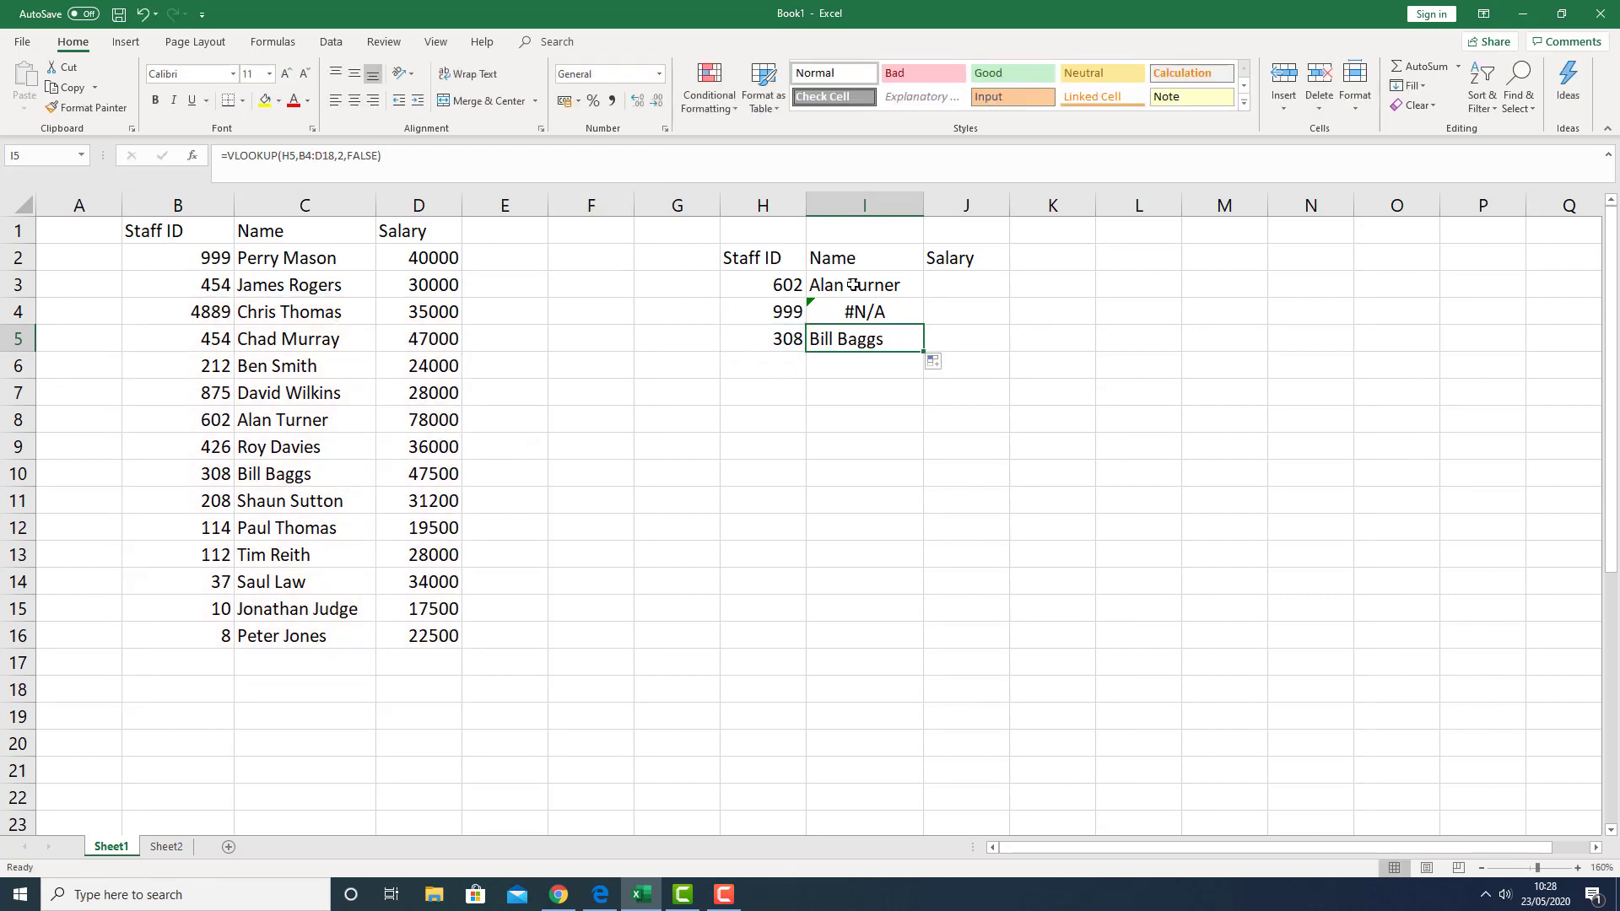
pyautogui.click(853, 309)
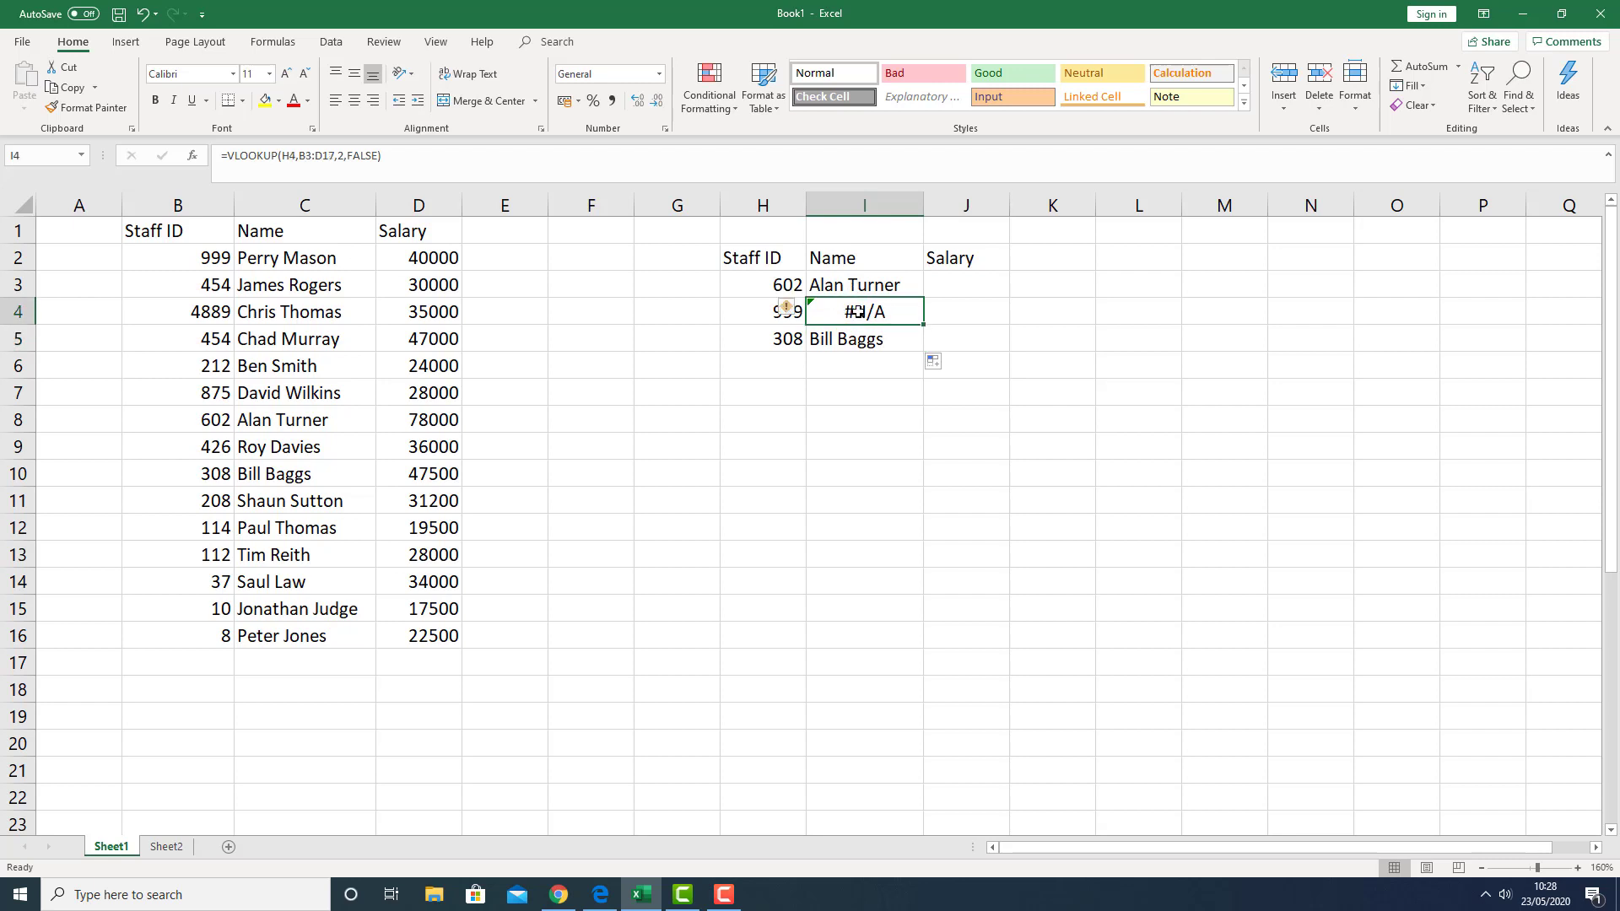
# Step: Replace the table array in I3's VLOOKUP formula with the absolute reference $B$2:$D$16
pyautogui.click(843, 289)
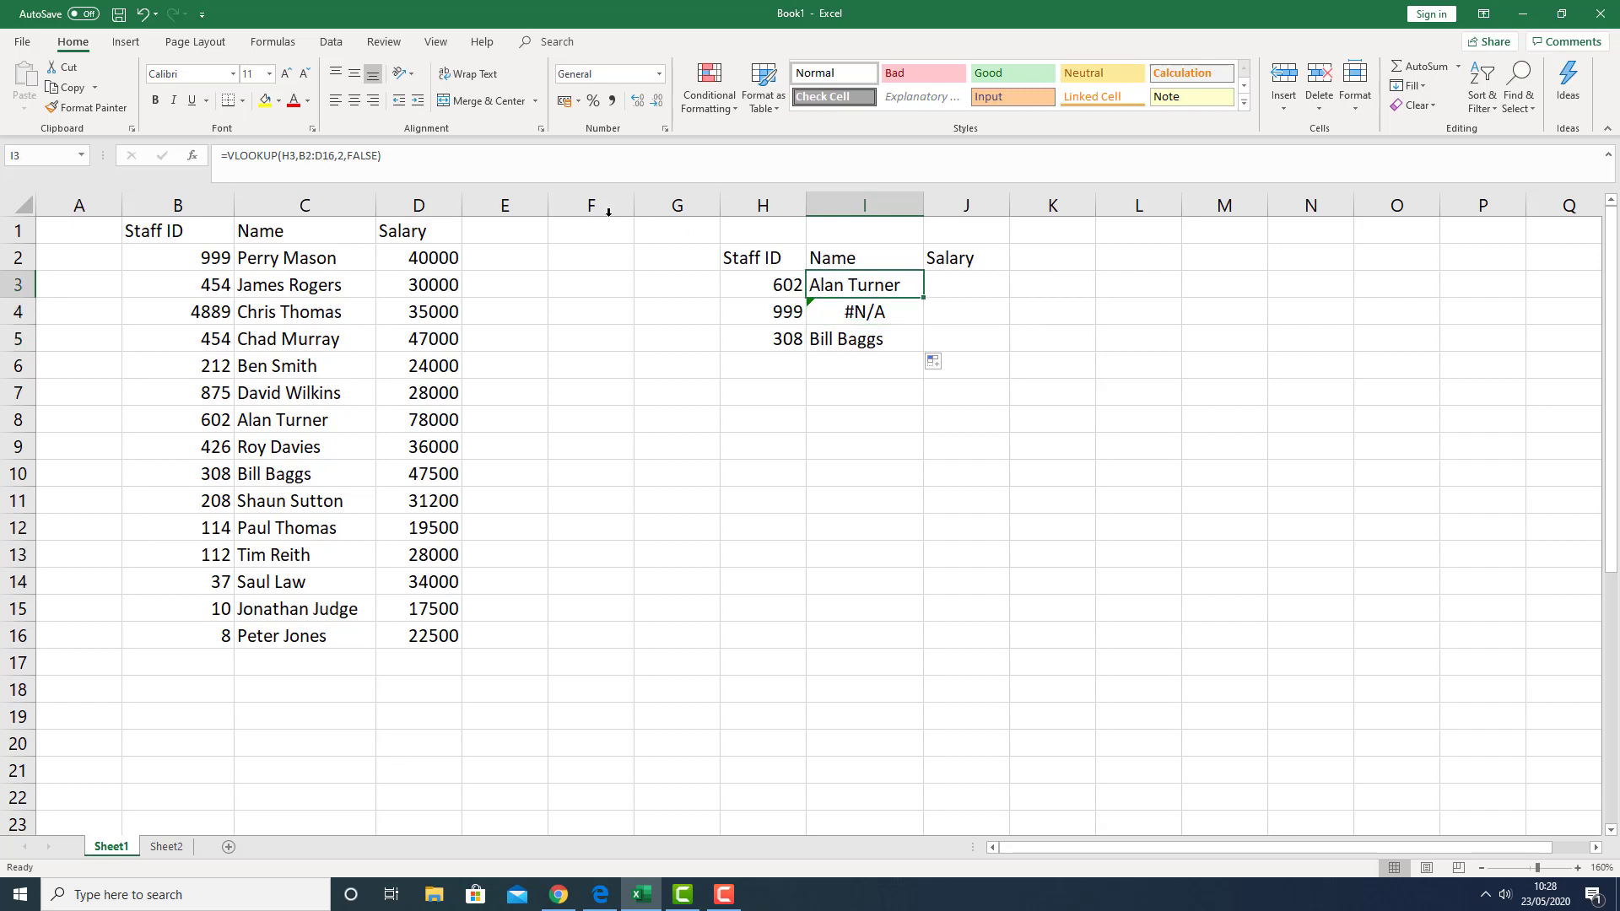
pyautogui.click(334, 158)
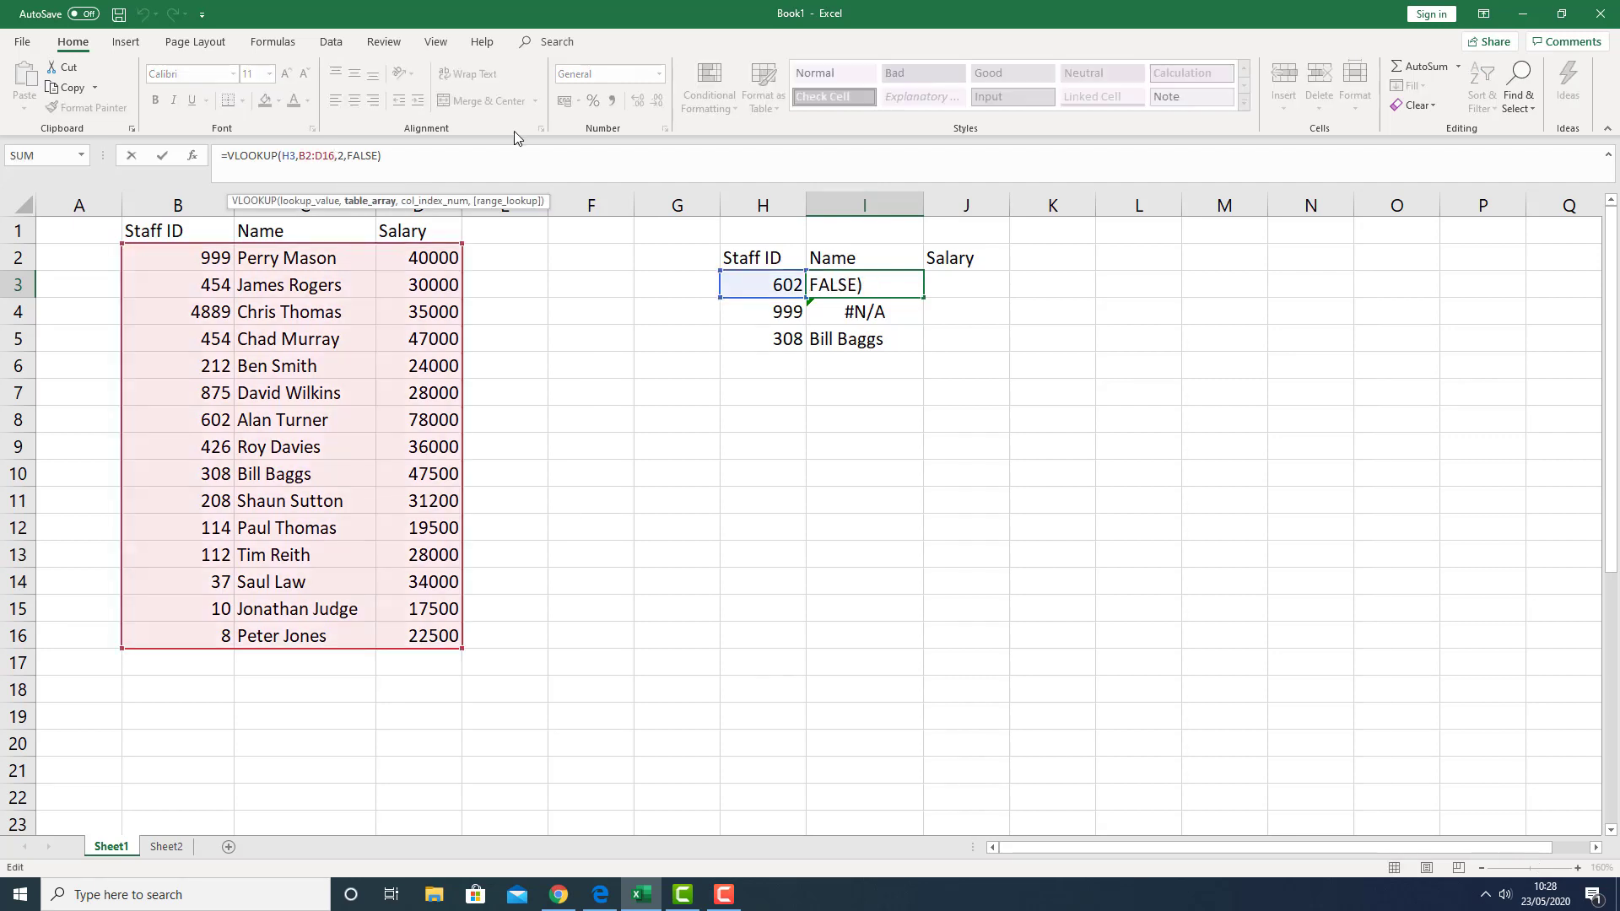
pyautogui.press('BackSpace')
pyautogui.press('BackSpace')
pyautogui.press('BackSpace')
pyautogui.press('BackSpace')
pyautogui.press('BackSpace')
pyautogui.press('BackSpace')
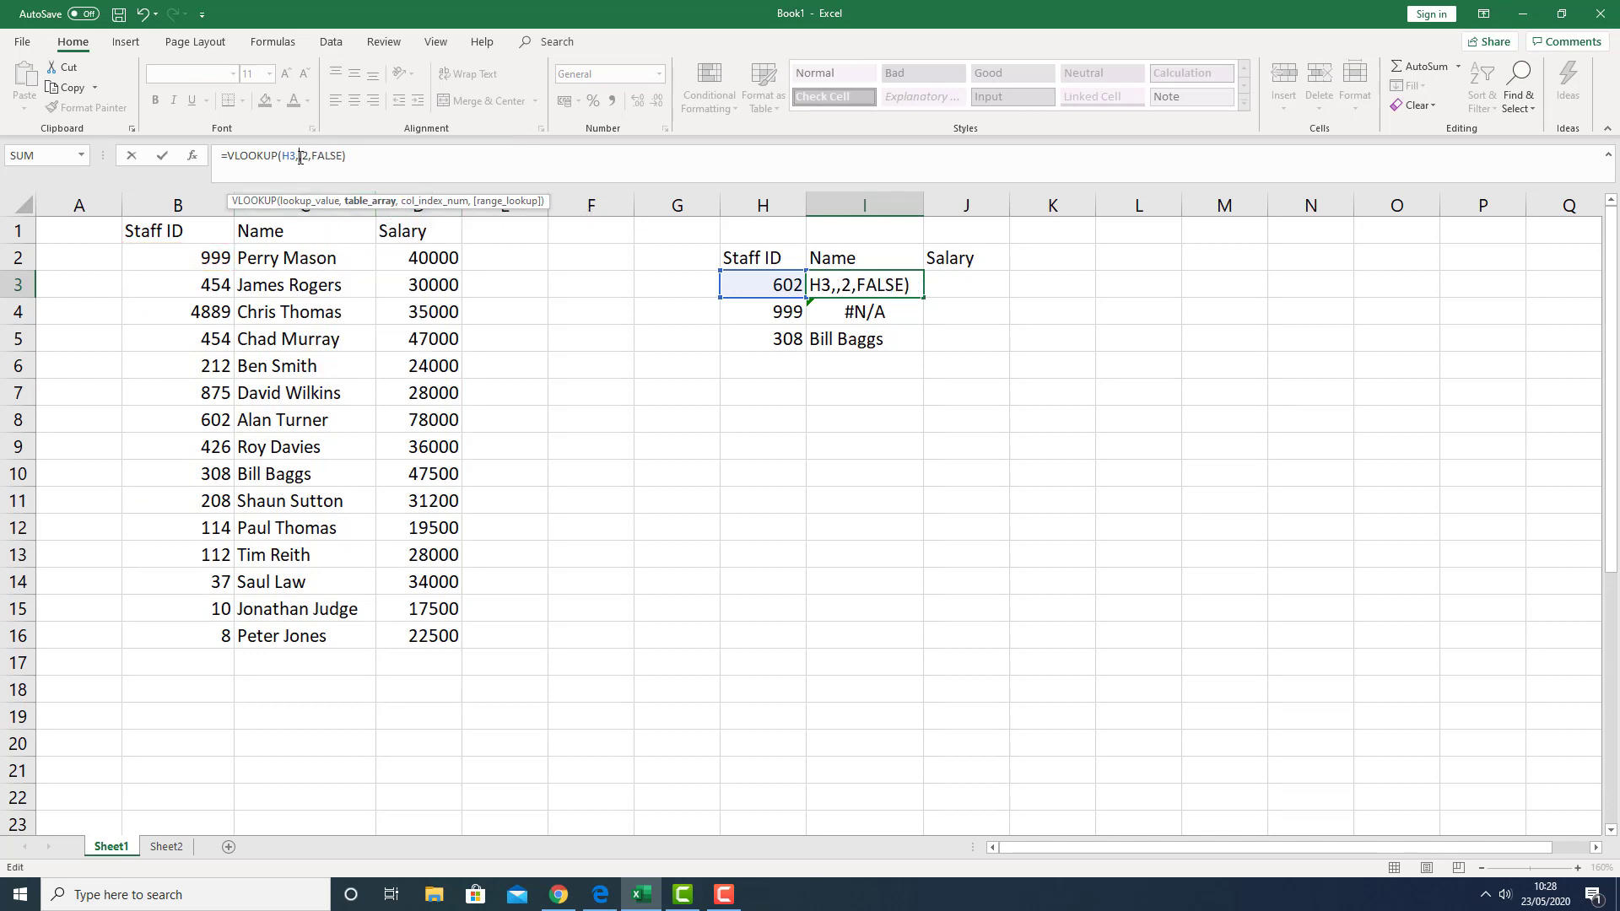
pyautogui.moveTo(195, 256); pyautogui.dragTo(433, 582)
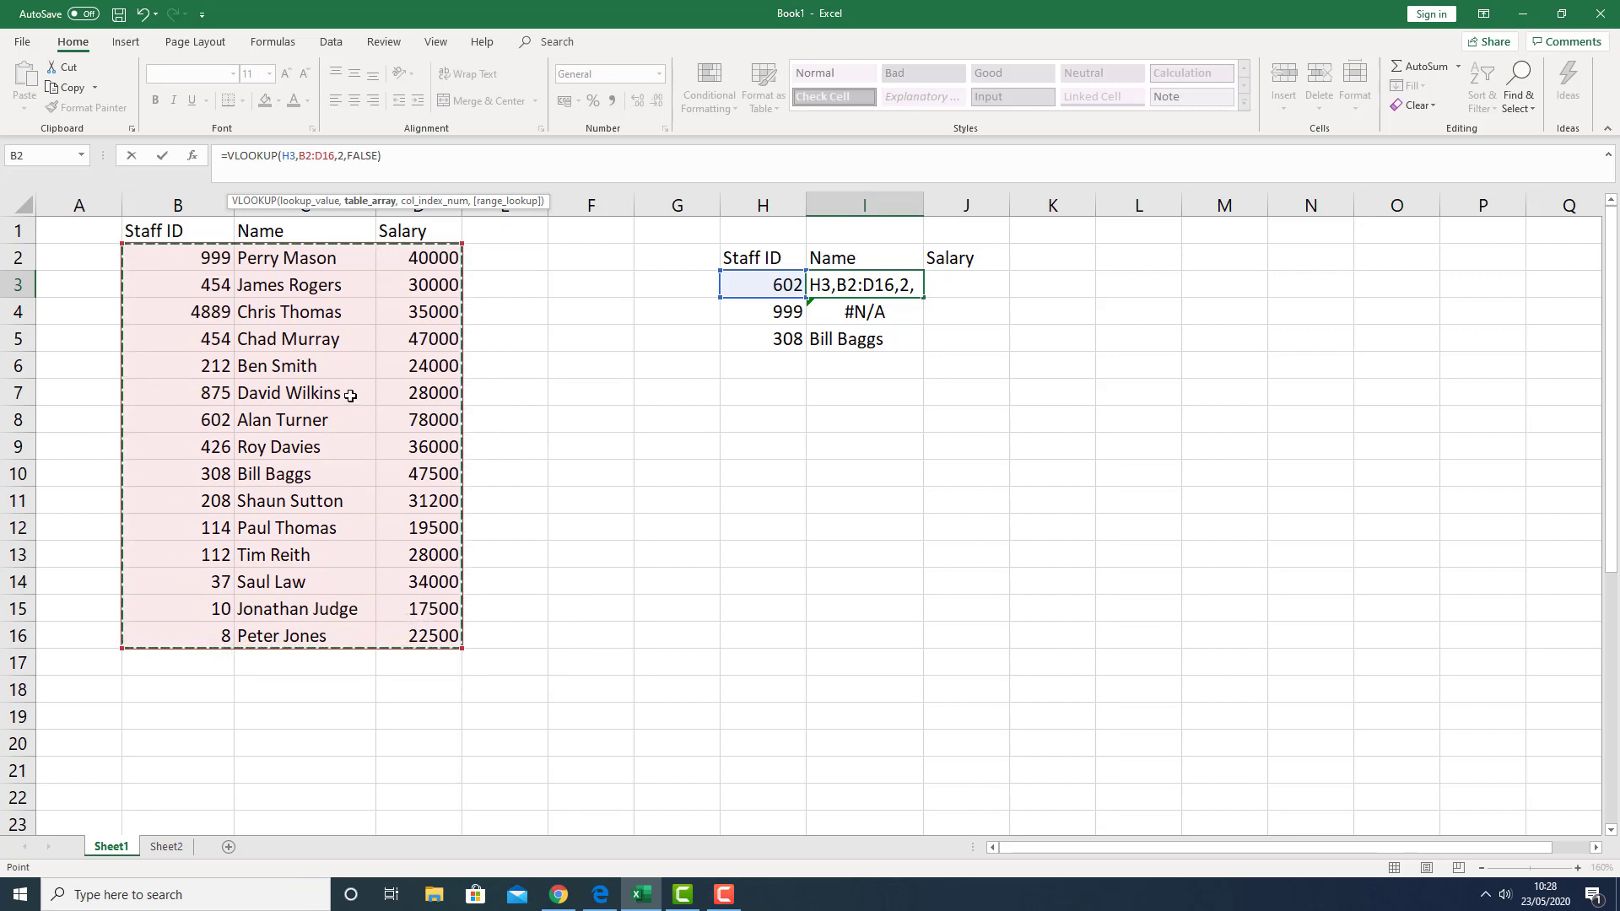
pyautogui.press('F4')
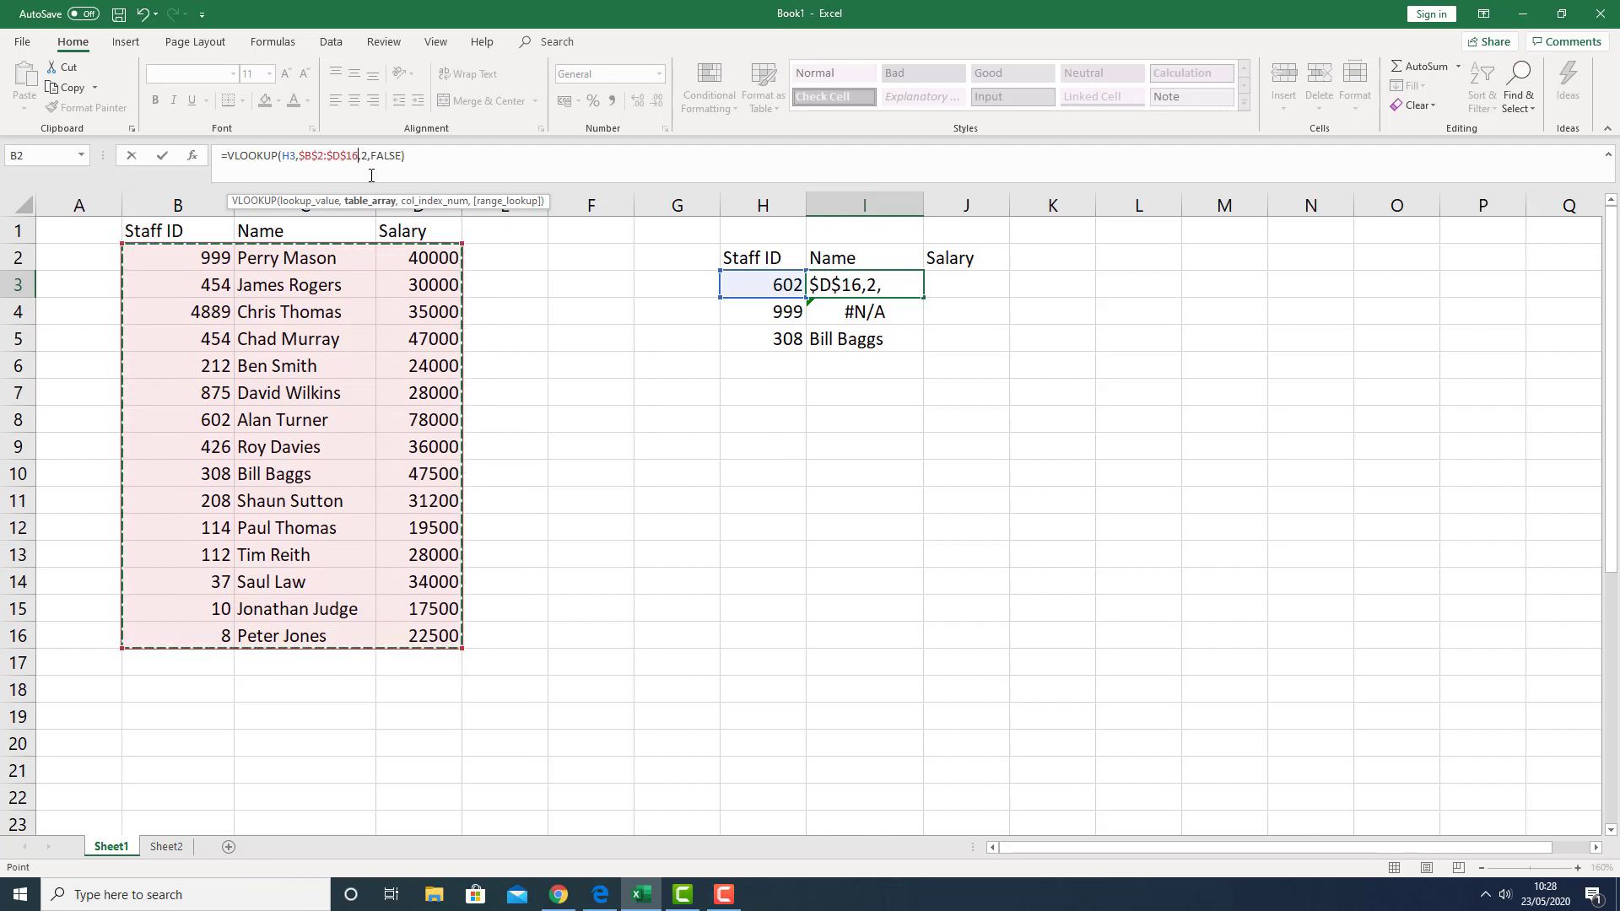
pyautogui.press('Return')
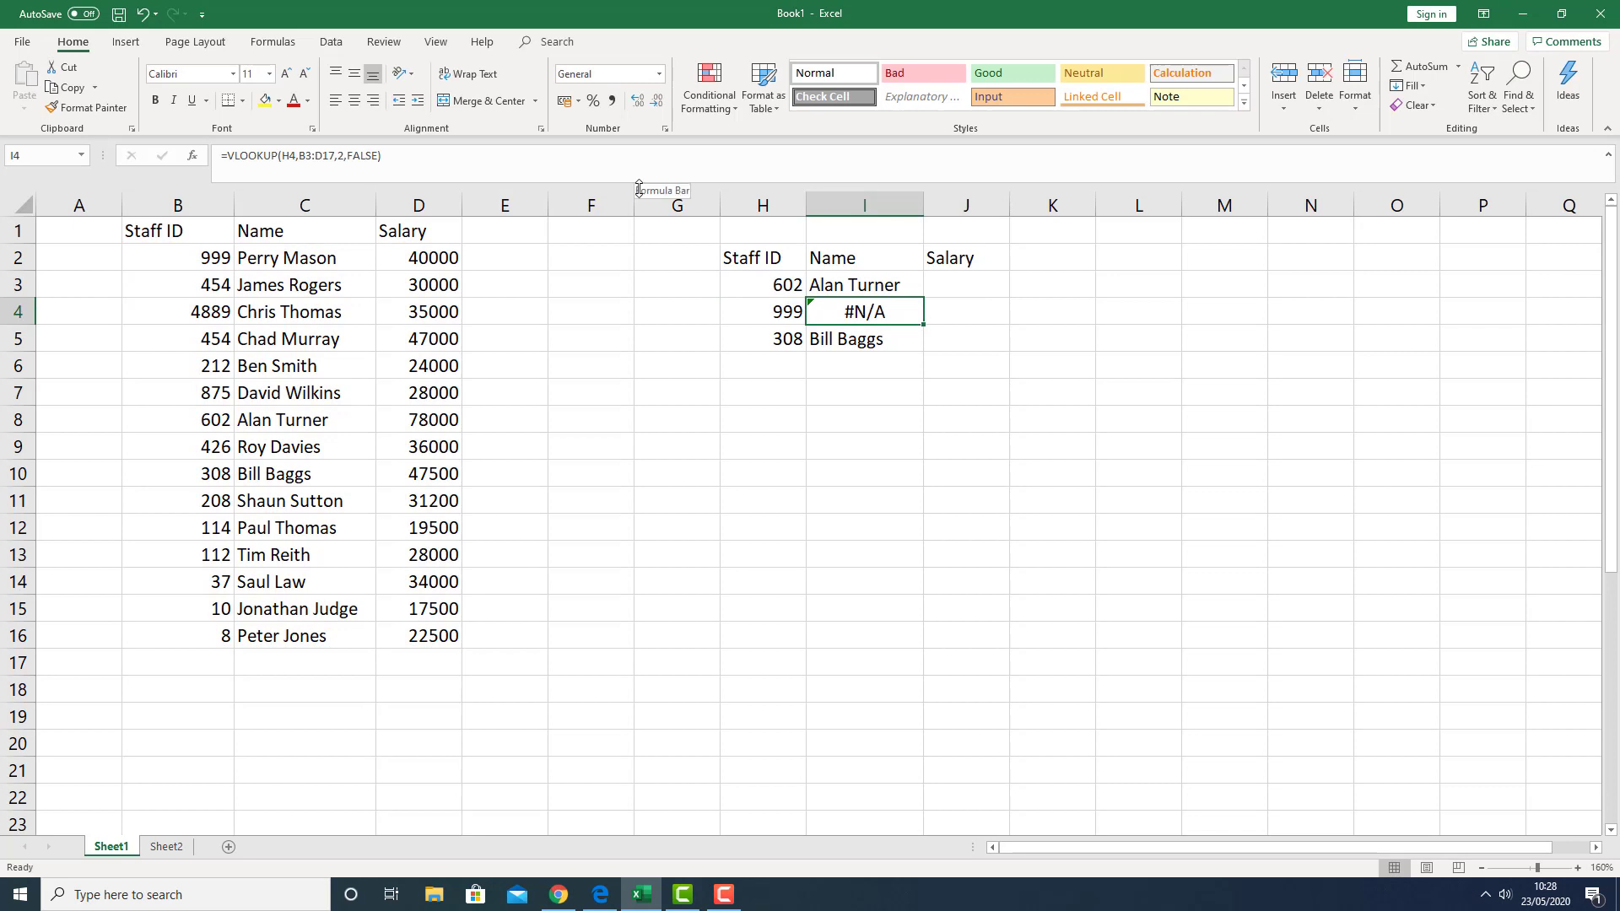
# Step: Fill the VLOOKUP with the absolute table array from I3 down through I5
pyautogui.click(914, 281)
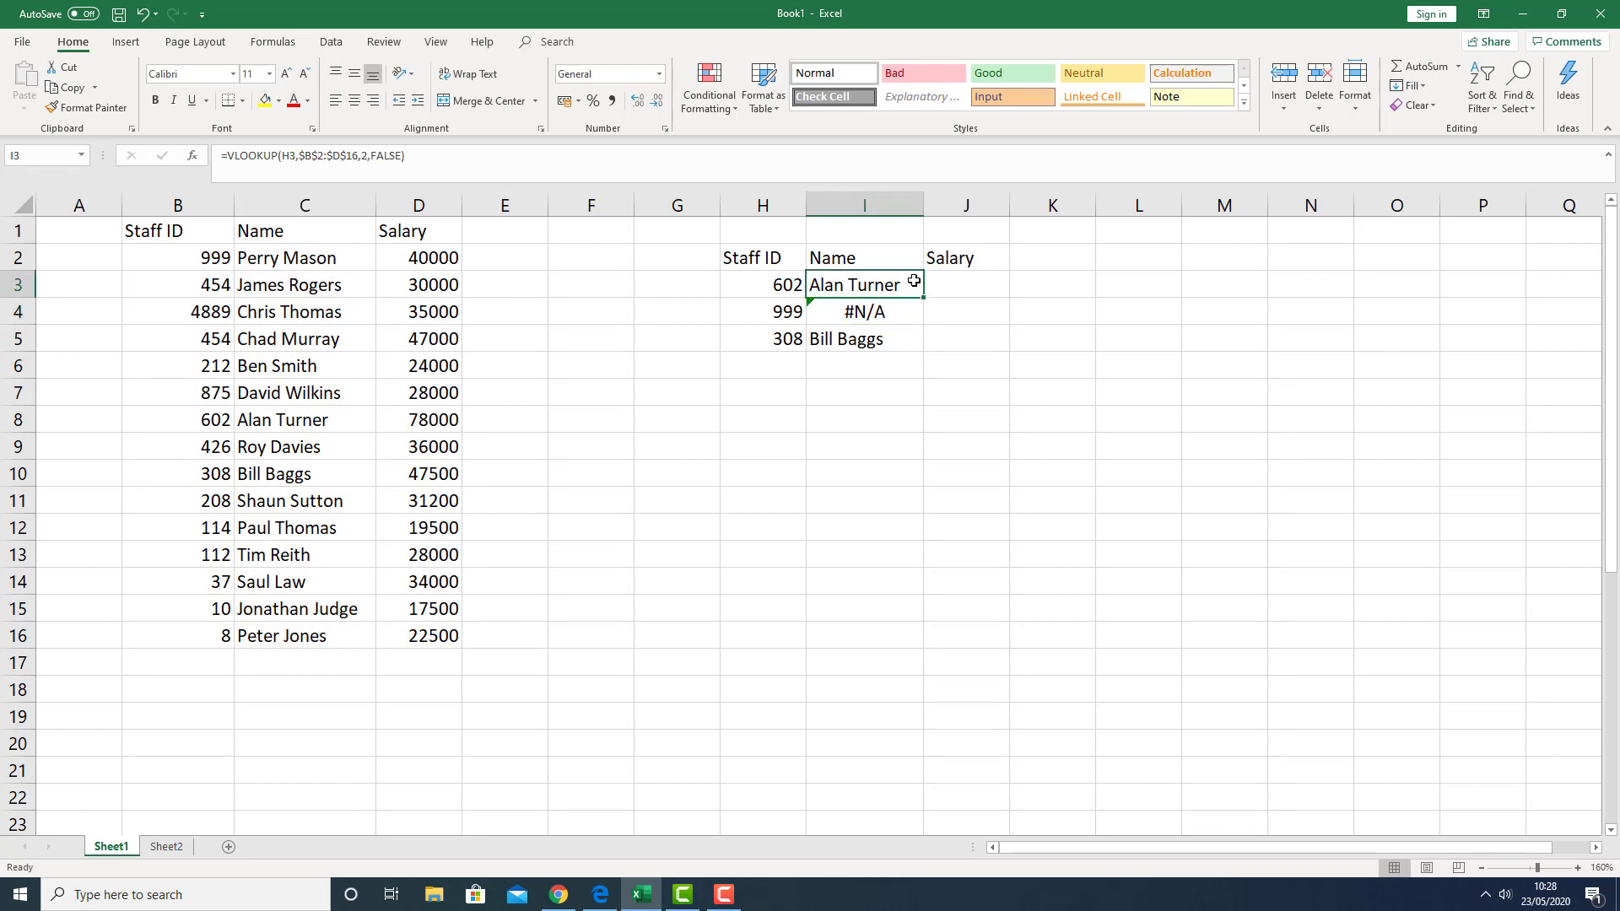
pyautogui.moveTo(924, 298); pyautogui.dragTo(927, 348)
# Step: Check the lookup value and table array used by each VLOOKUP formula in I3, I4 and I5
pyautogui.click(879, 291)
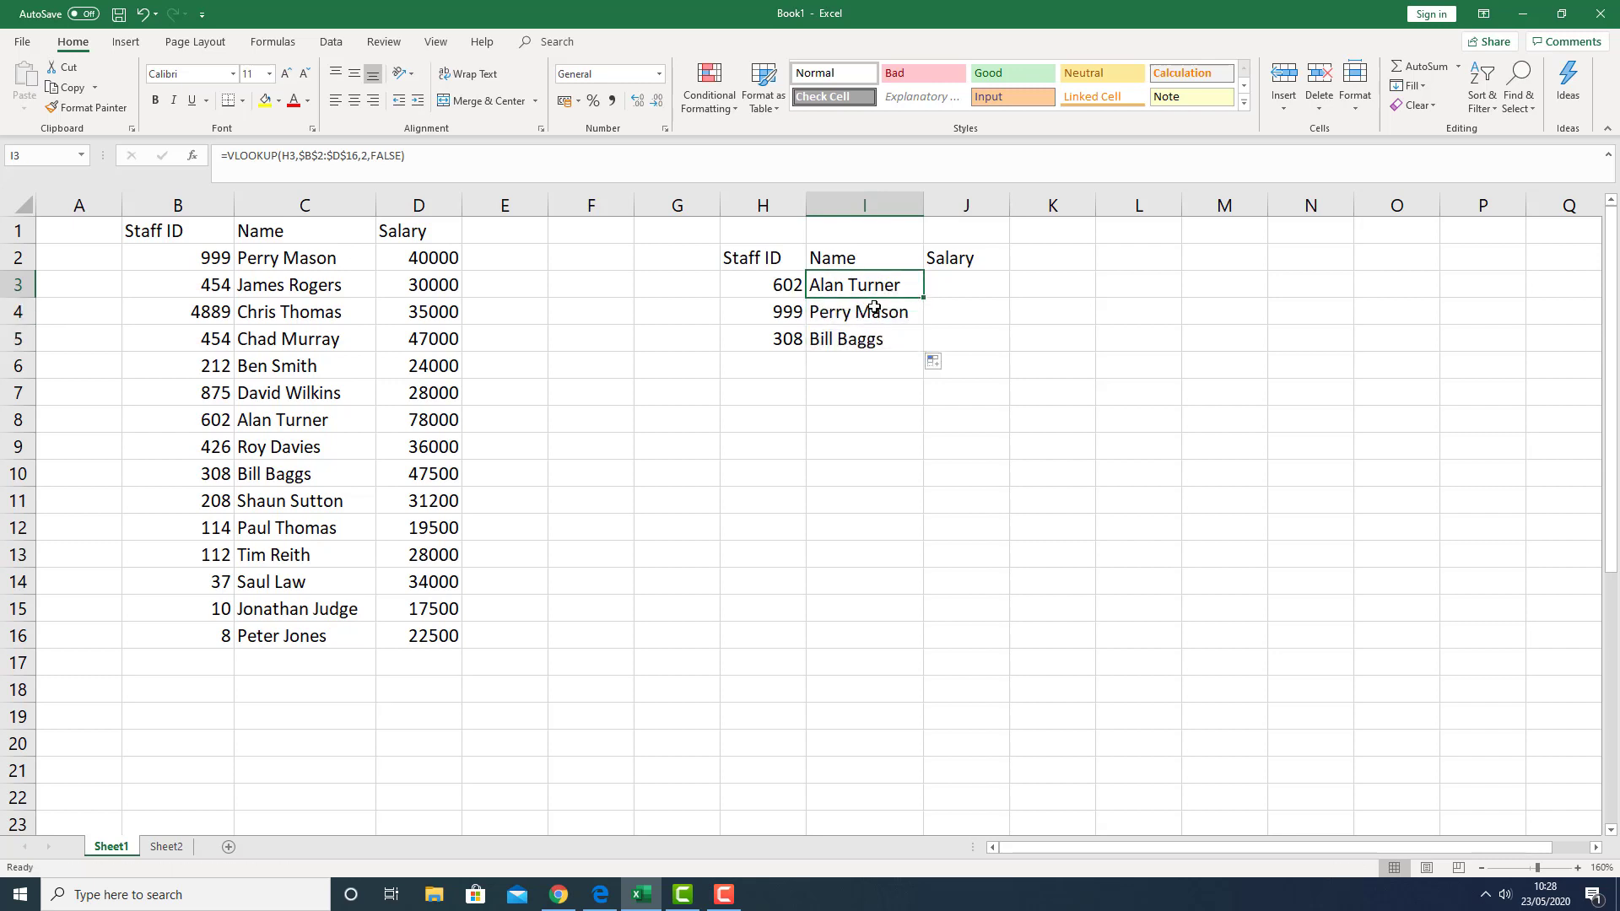
pyautogui.click(750, 169)
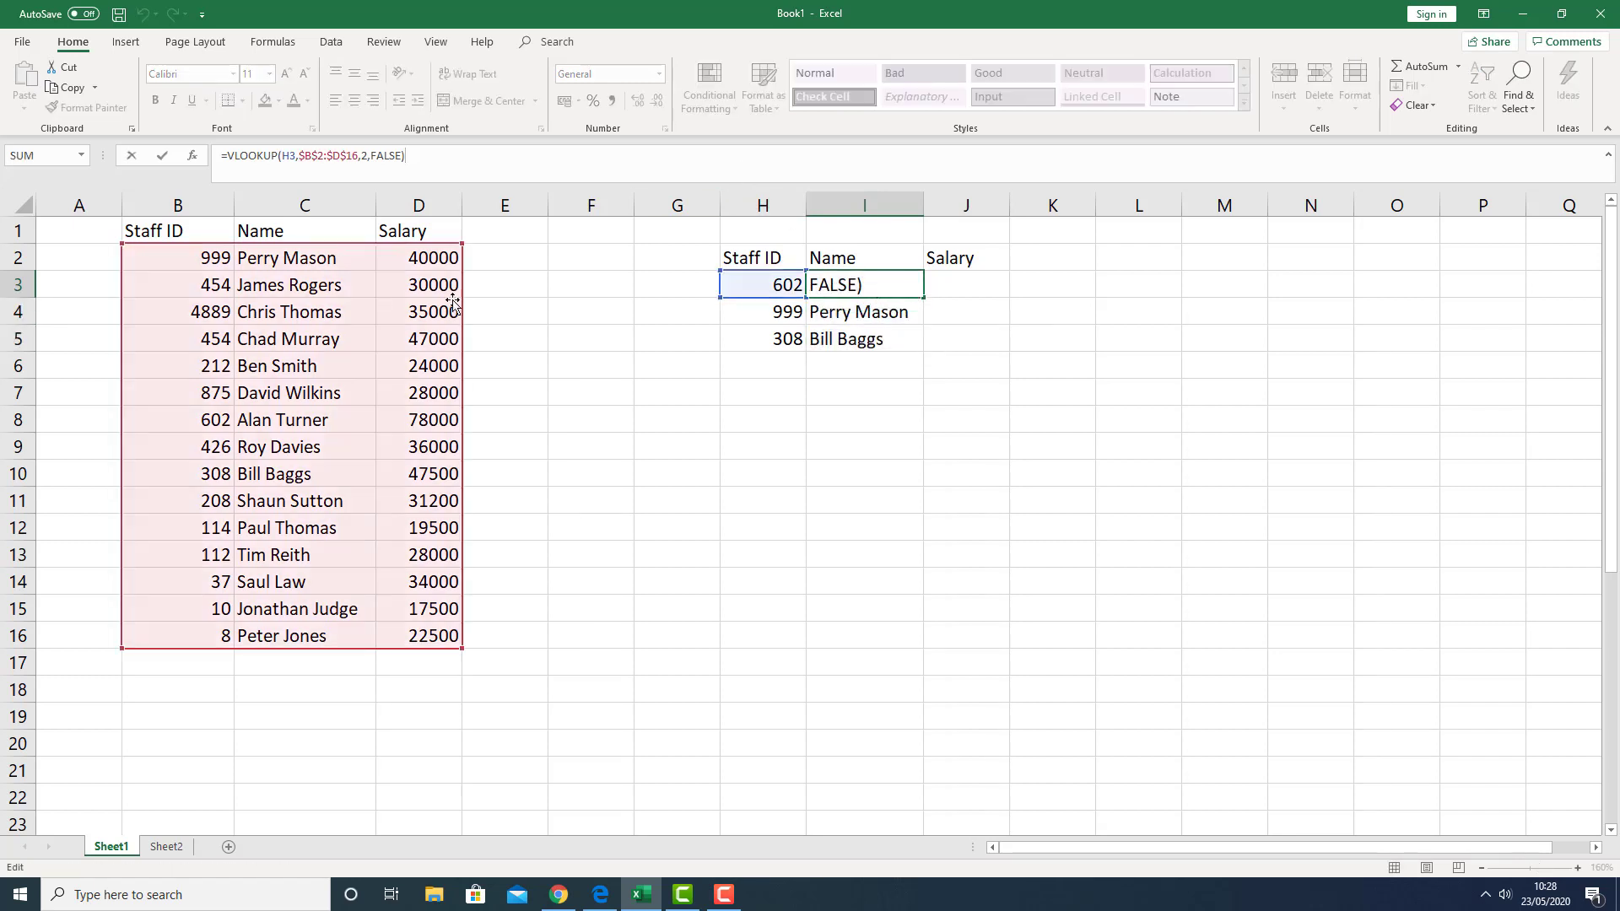
pyautogui.press('Escape')
pyautogui.click(875, 311)
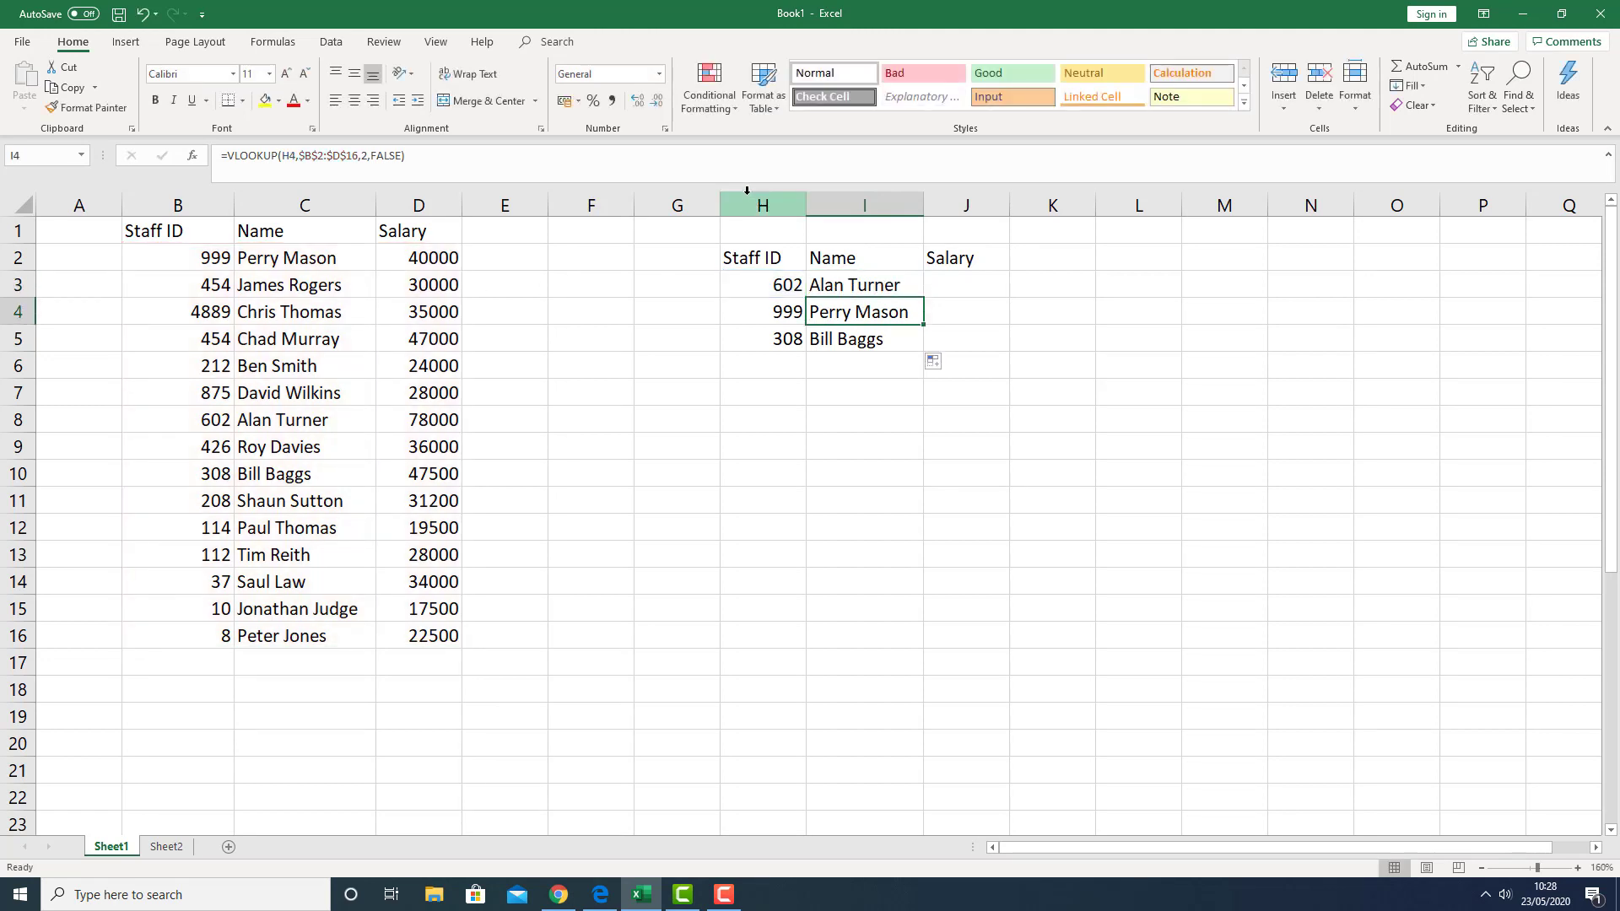
pyautogui.press('Up')
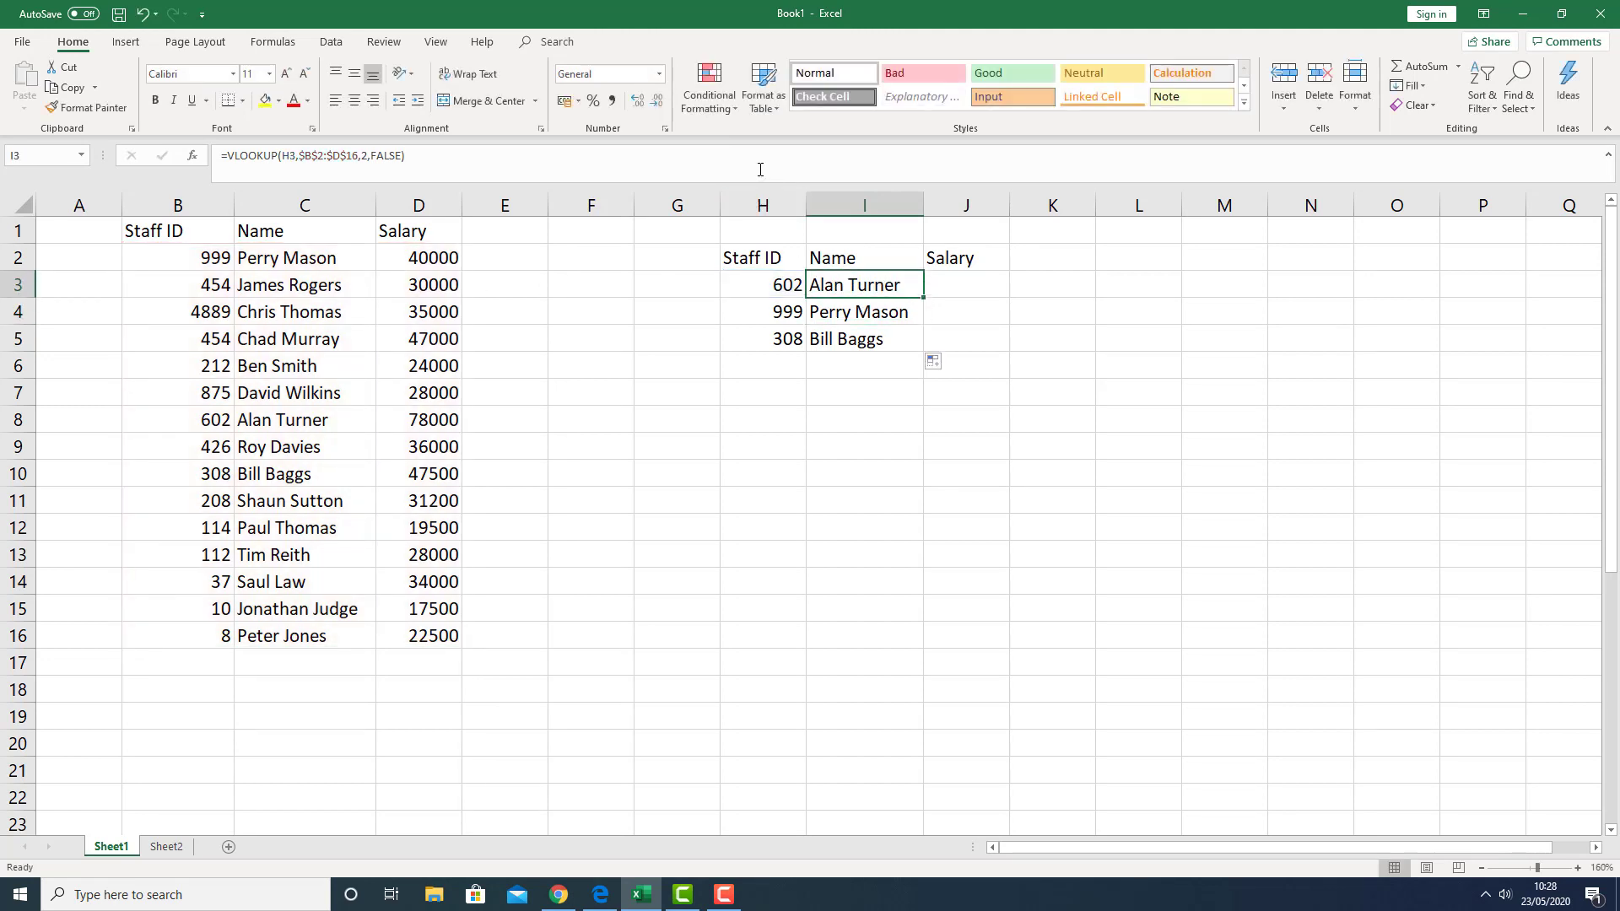
pyautogui.click(760, 170)
pyautogui.press('Return')
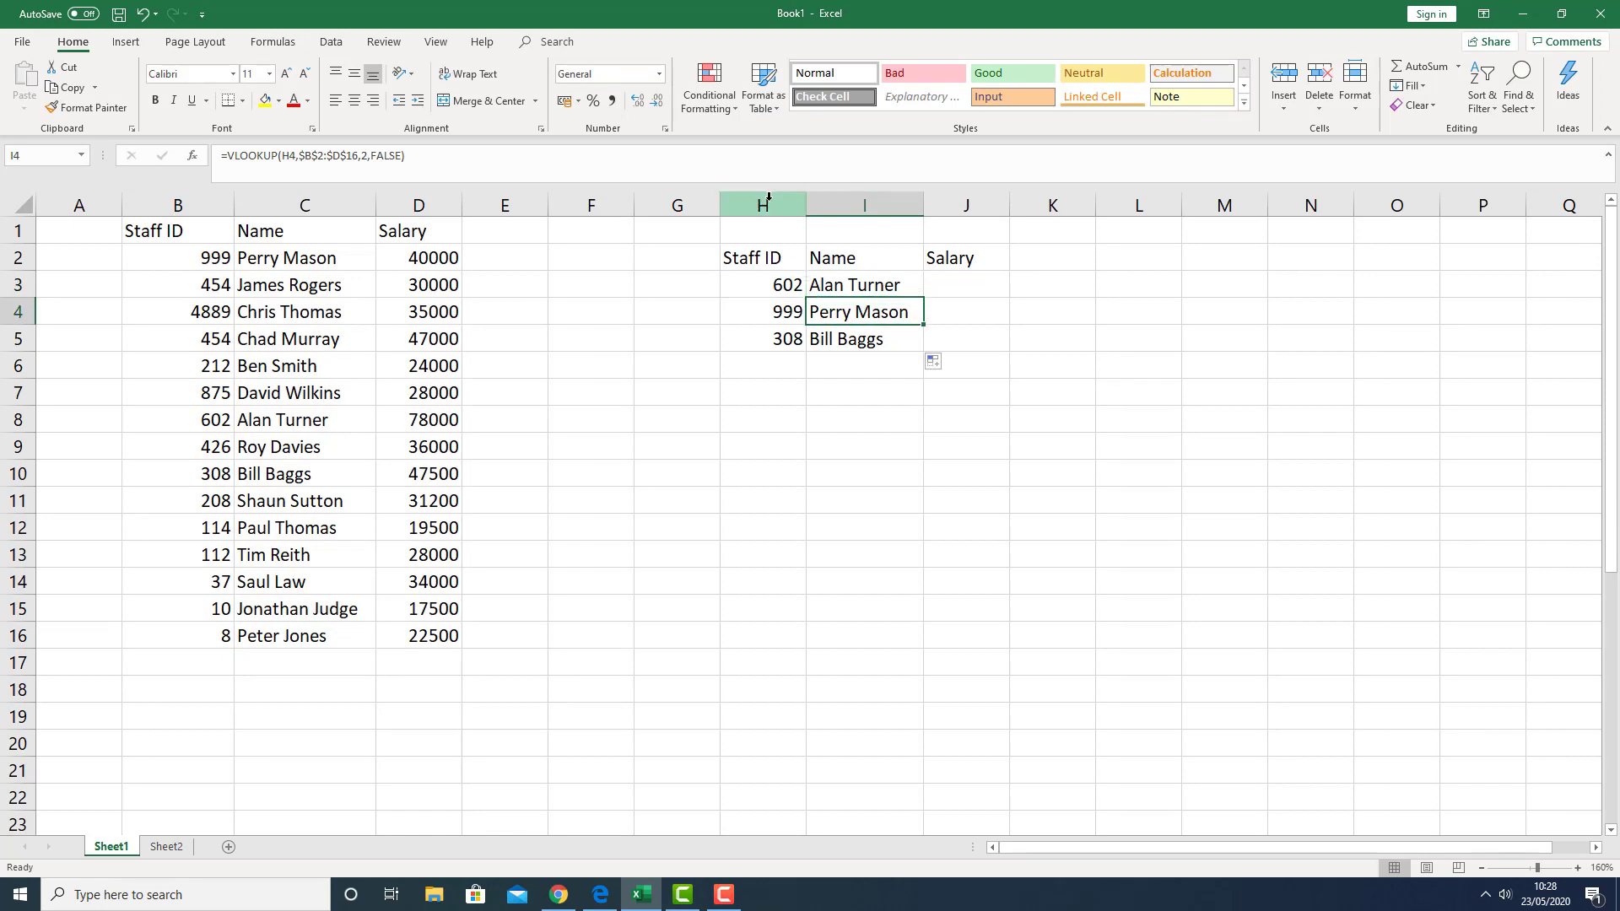
pyautogui.click(756, 160)
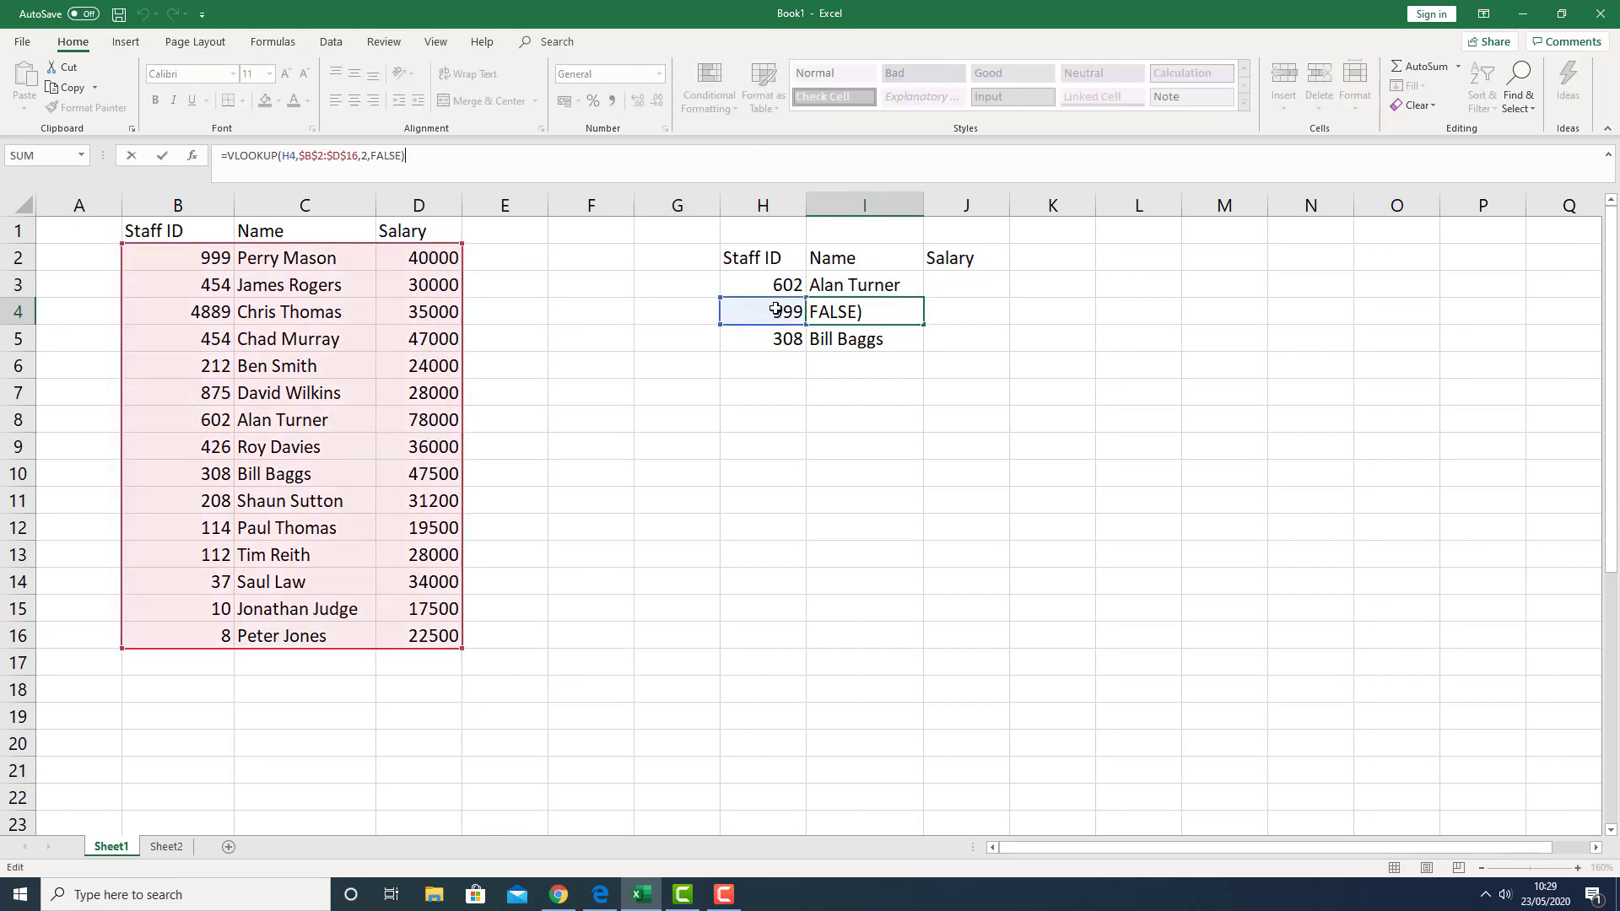
pyautogui.hotkey('ctrl', 'Return')
pyautogui.click(840, 331)
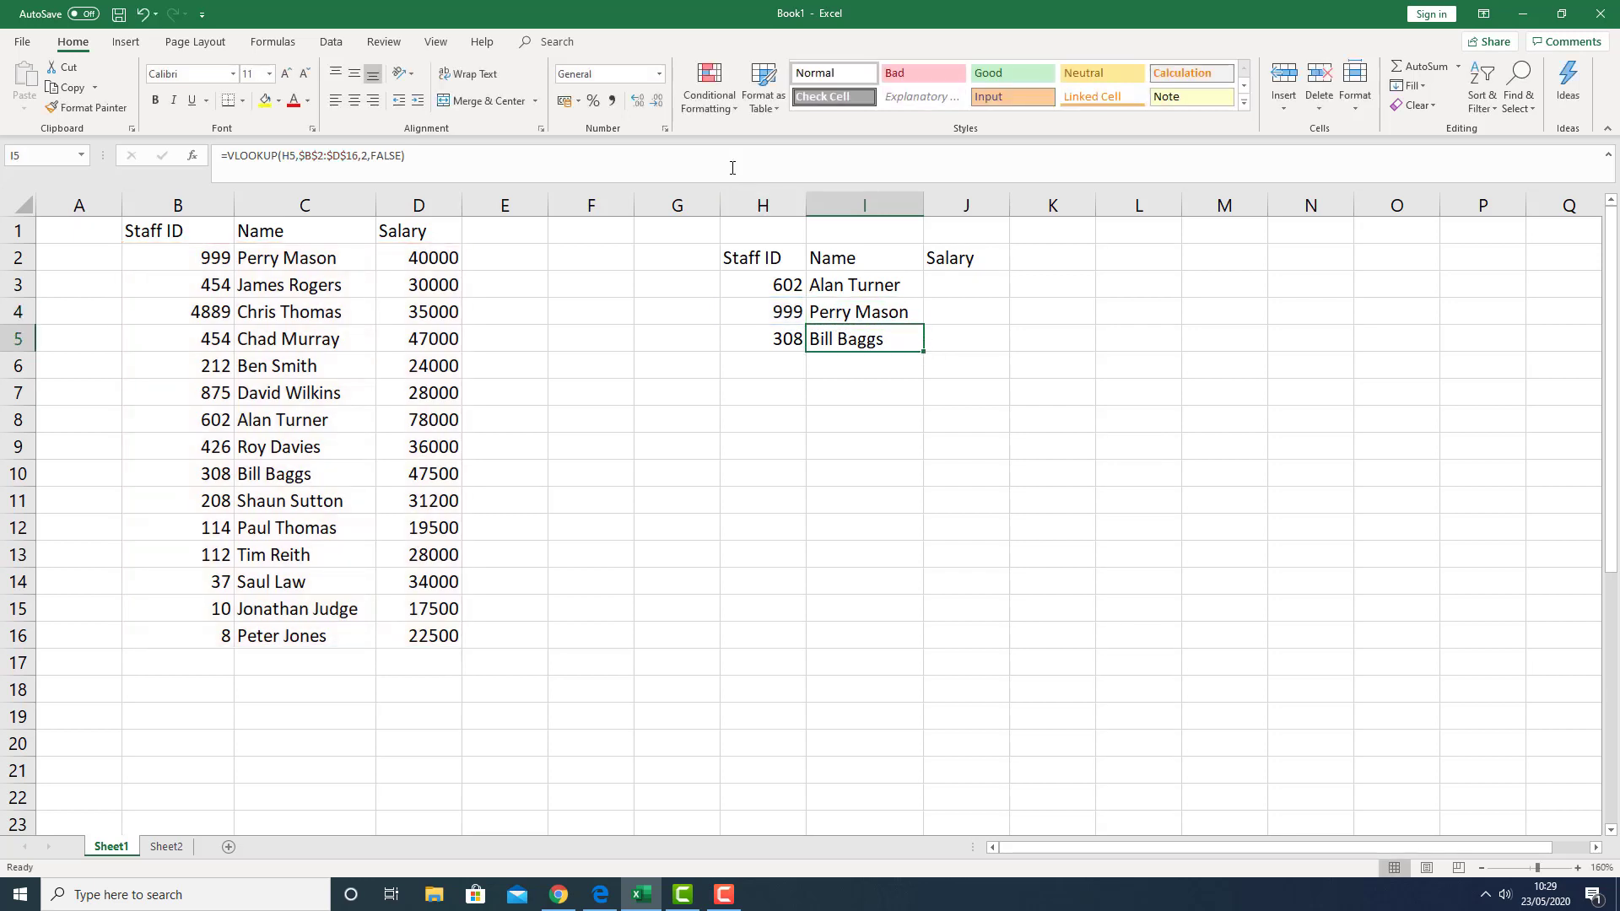
pyautogui.press('F2')
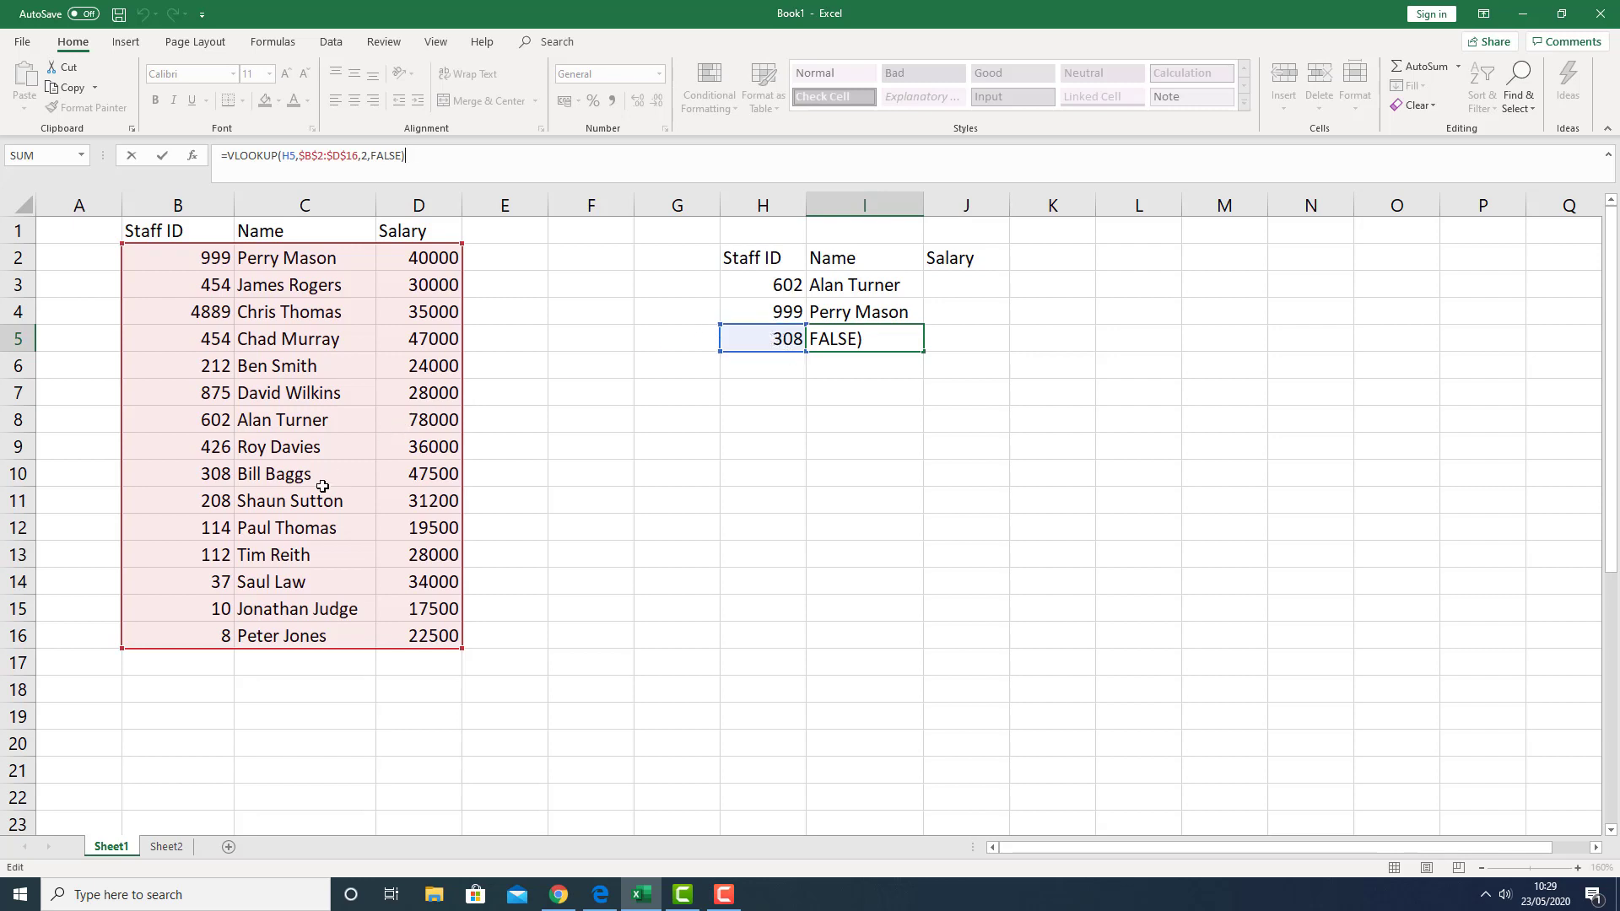
pyautogui.hotkey('ctrl', 'Return')
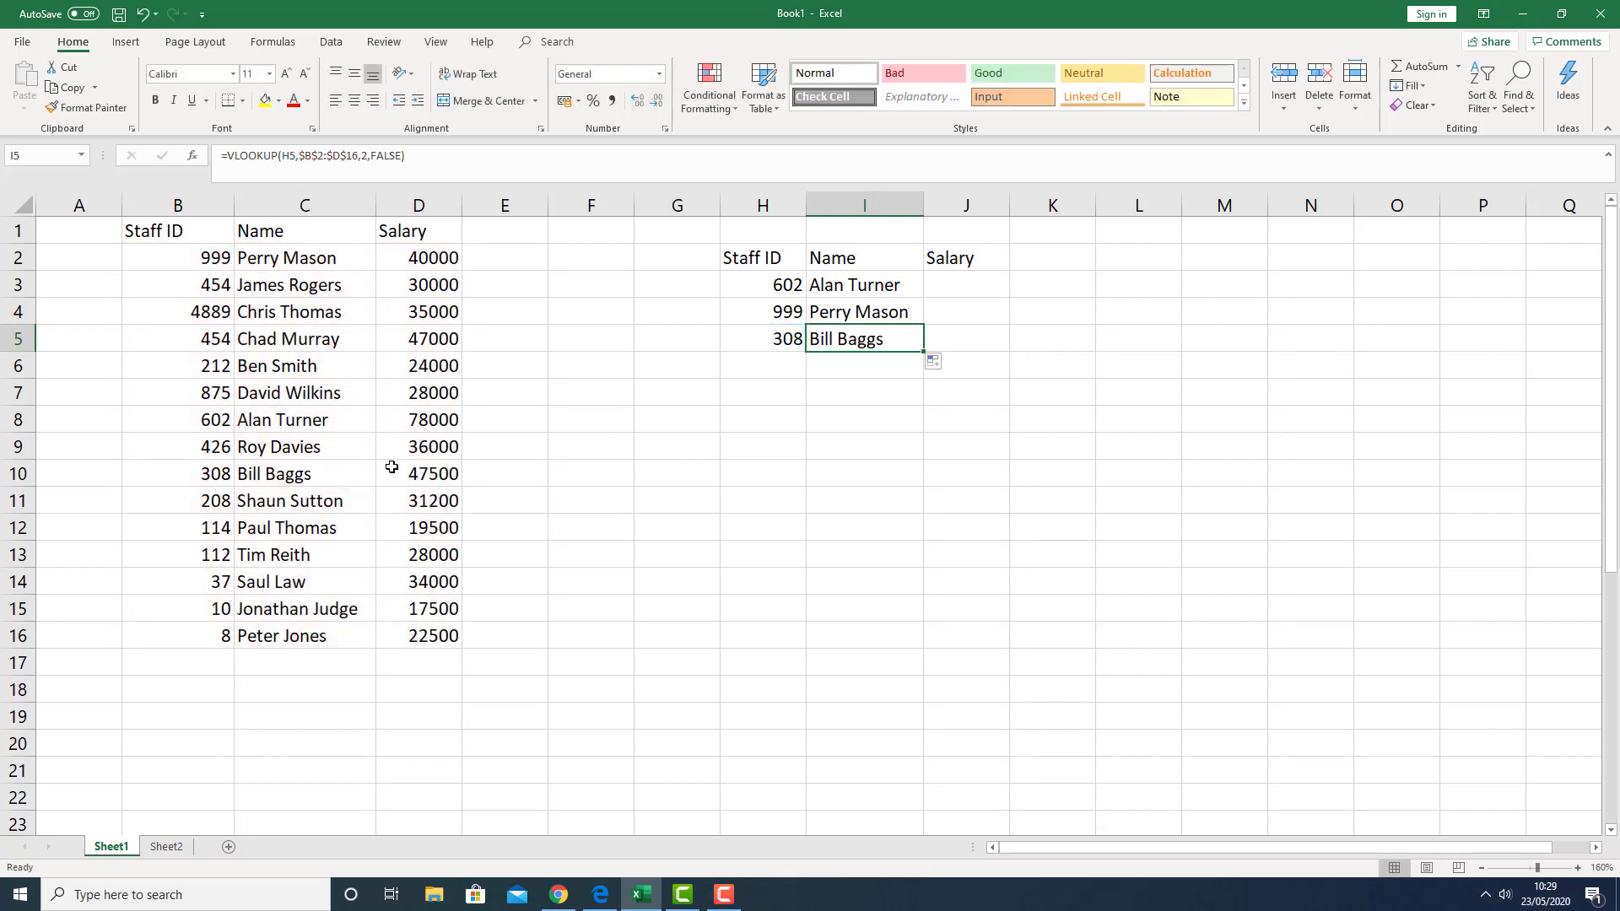
# Step: Fill the VLOOKUP formula from I3 across into J3 under Salary and inspect the copied references
pyautogui.click(844, 285)
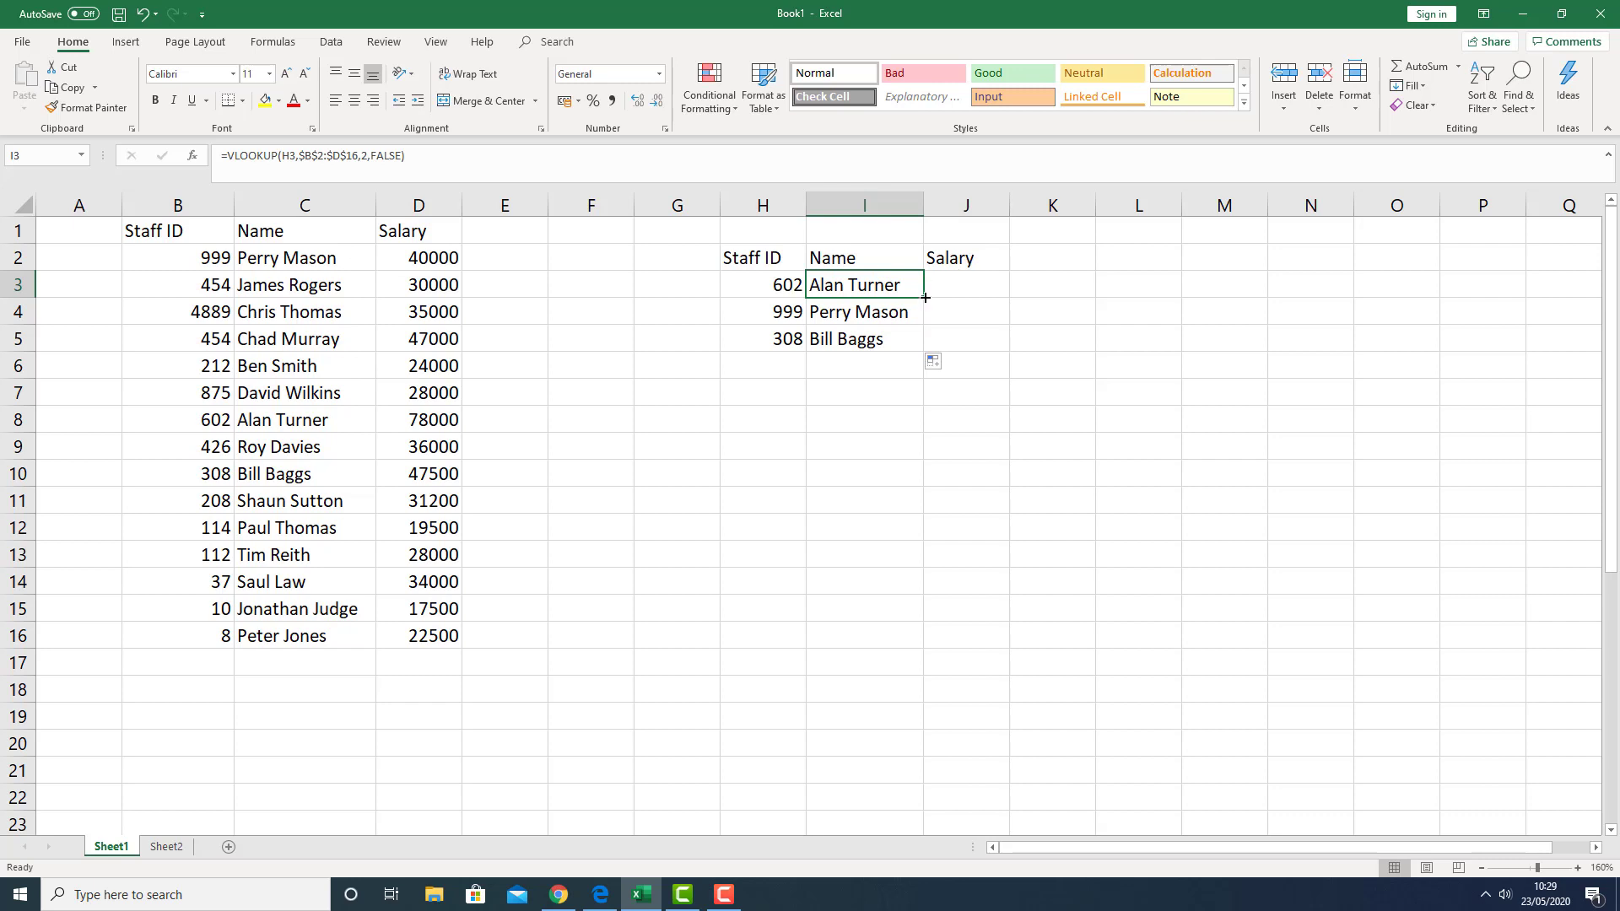
pyautogui.moveTo(925, 297); pyautogui.dragTo(976, 299)
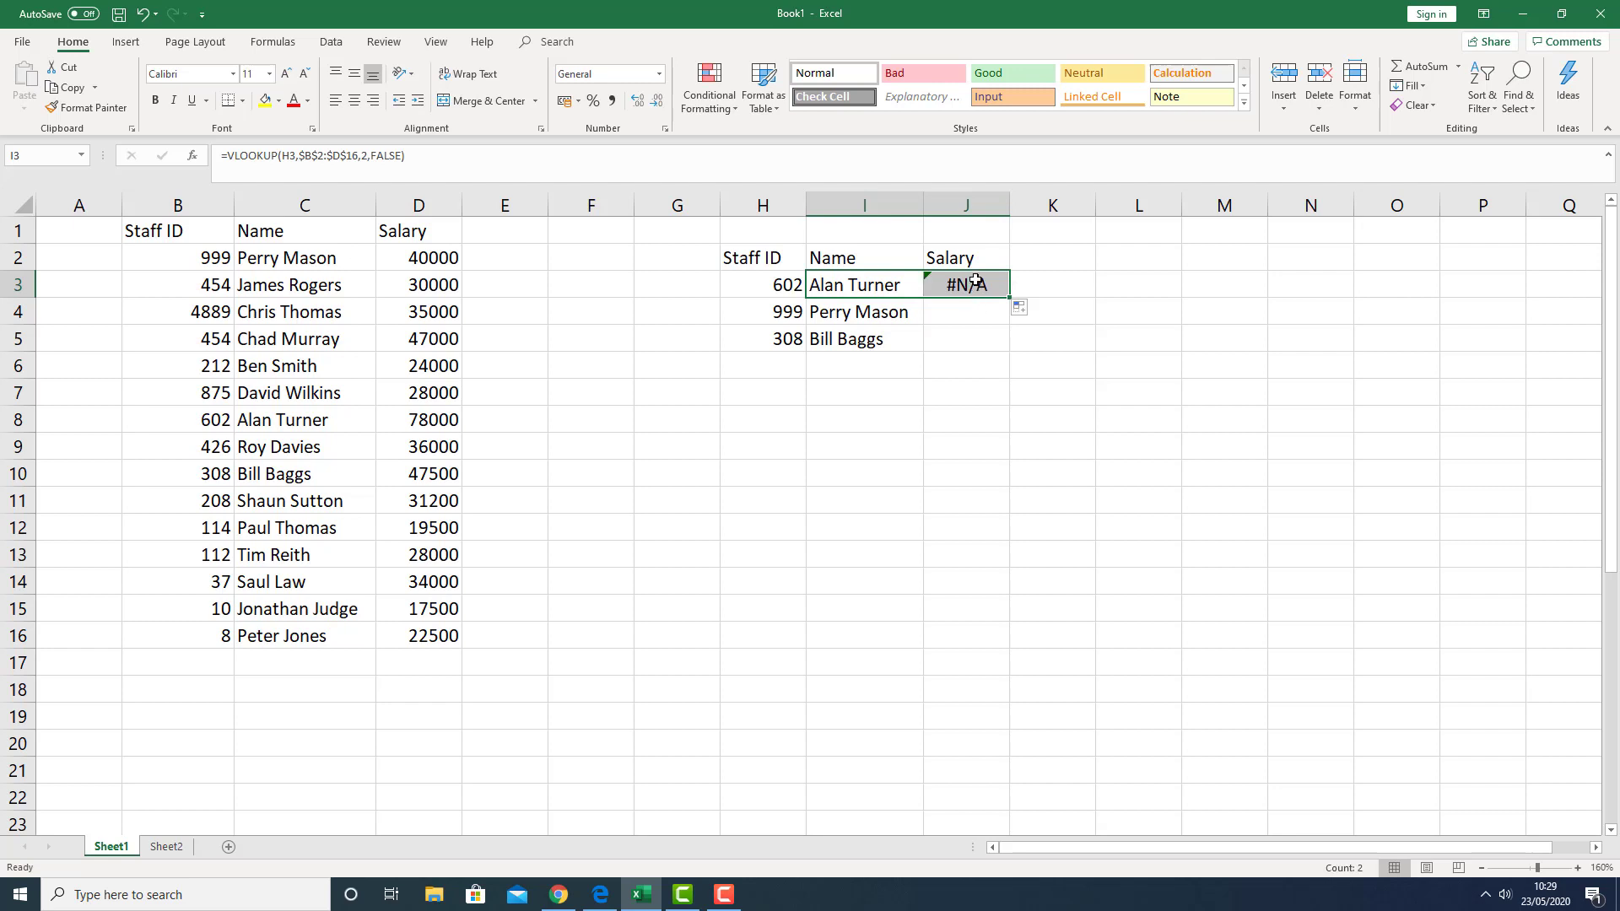
pyautogui.click(975, 285)
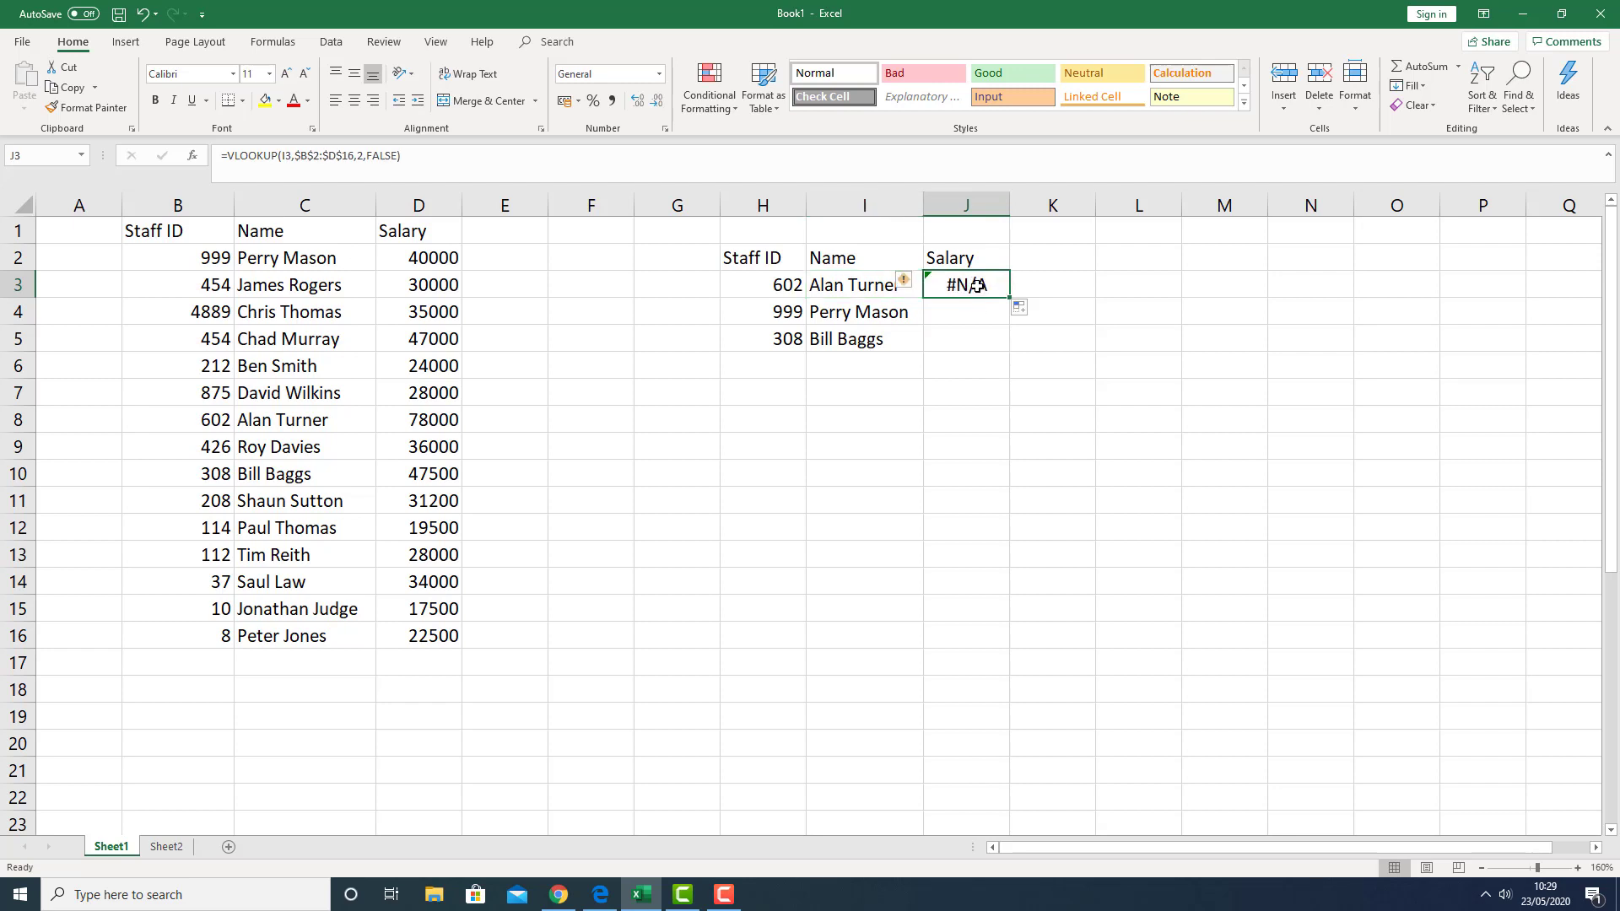
pyautogui.click(854, 163)
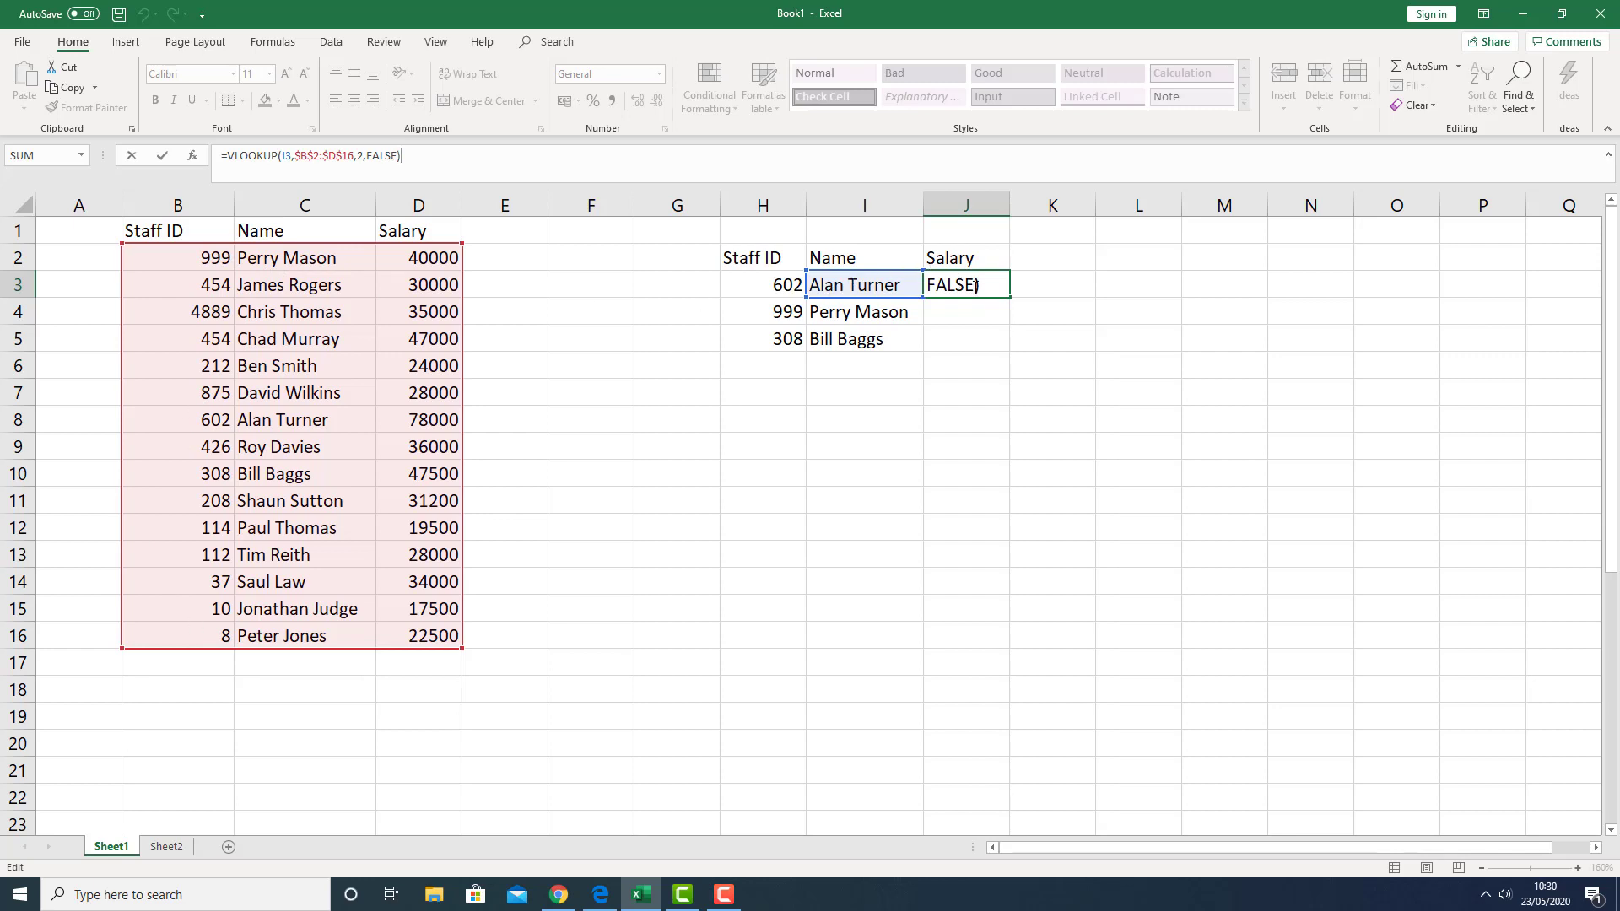
pyautogui.hotkey('ctrl', 'Return')
# Step: Move the lookup value of J3's VLOOKUP to the Staff ID in H3
pyautogui.click(846, 157)
pyautogui.moveTo(862, 297); pyautogui.dragTo(809, 285)
pyautogui.press('Return')
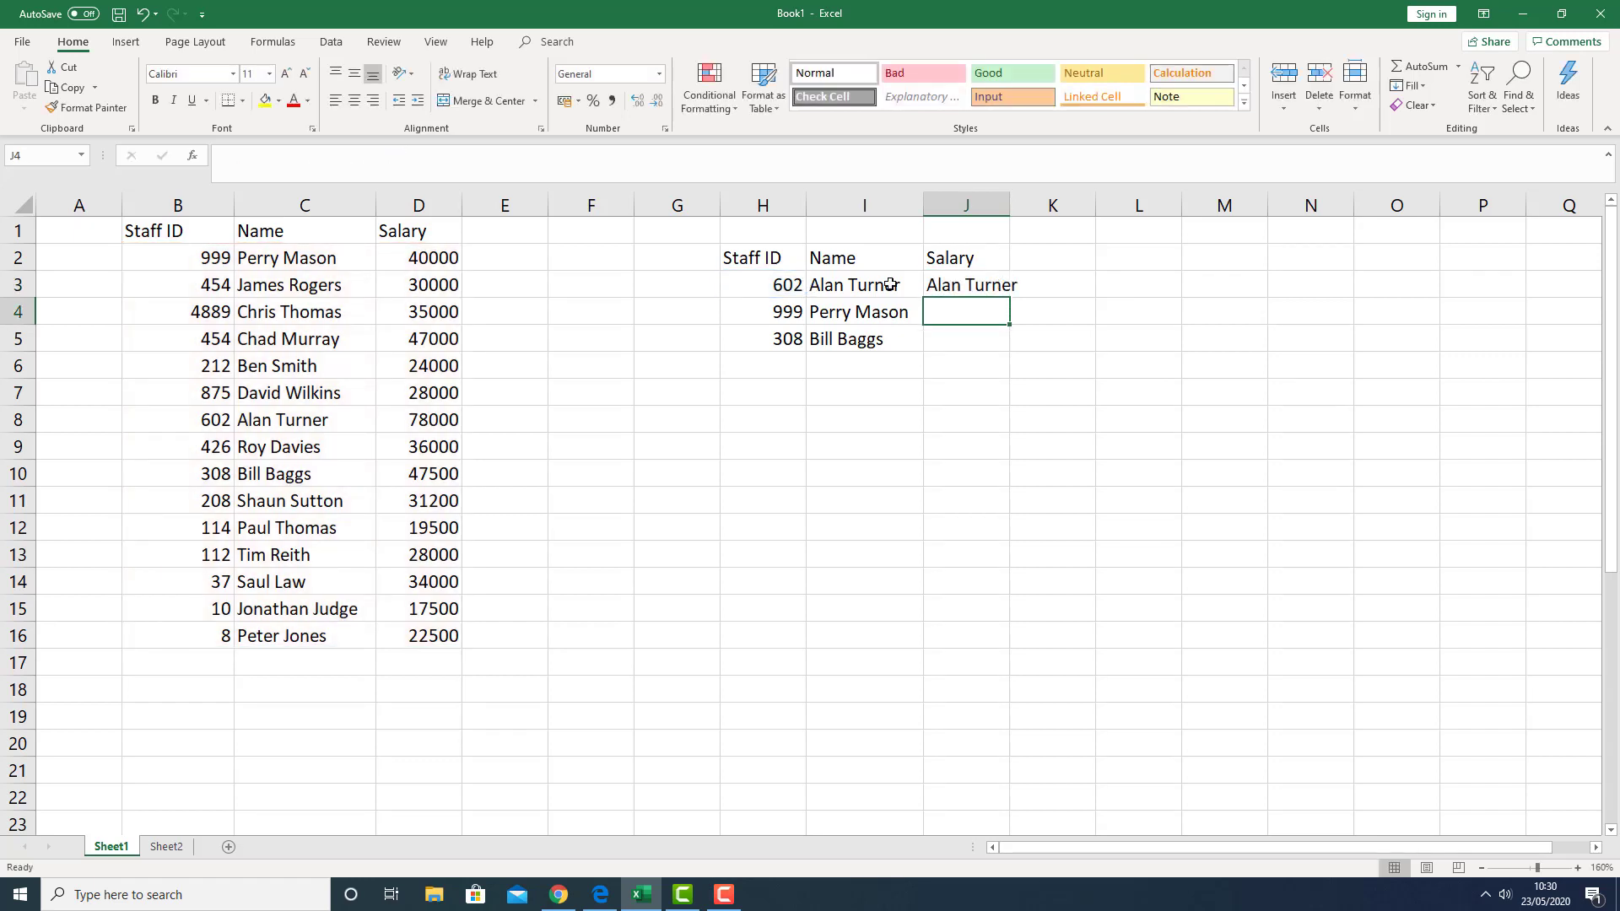
# Step: Set the column index in J3's VLOOKUP to 3 and review the edited formula
pyautogui.click(949, 282)
pyautogui.click(363, 158)
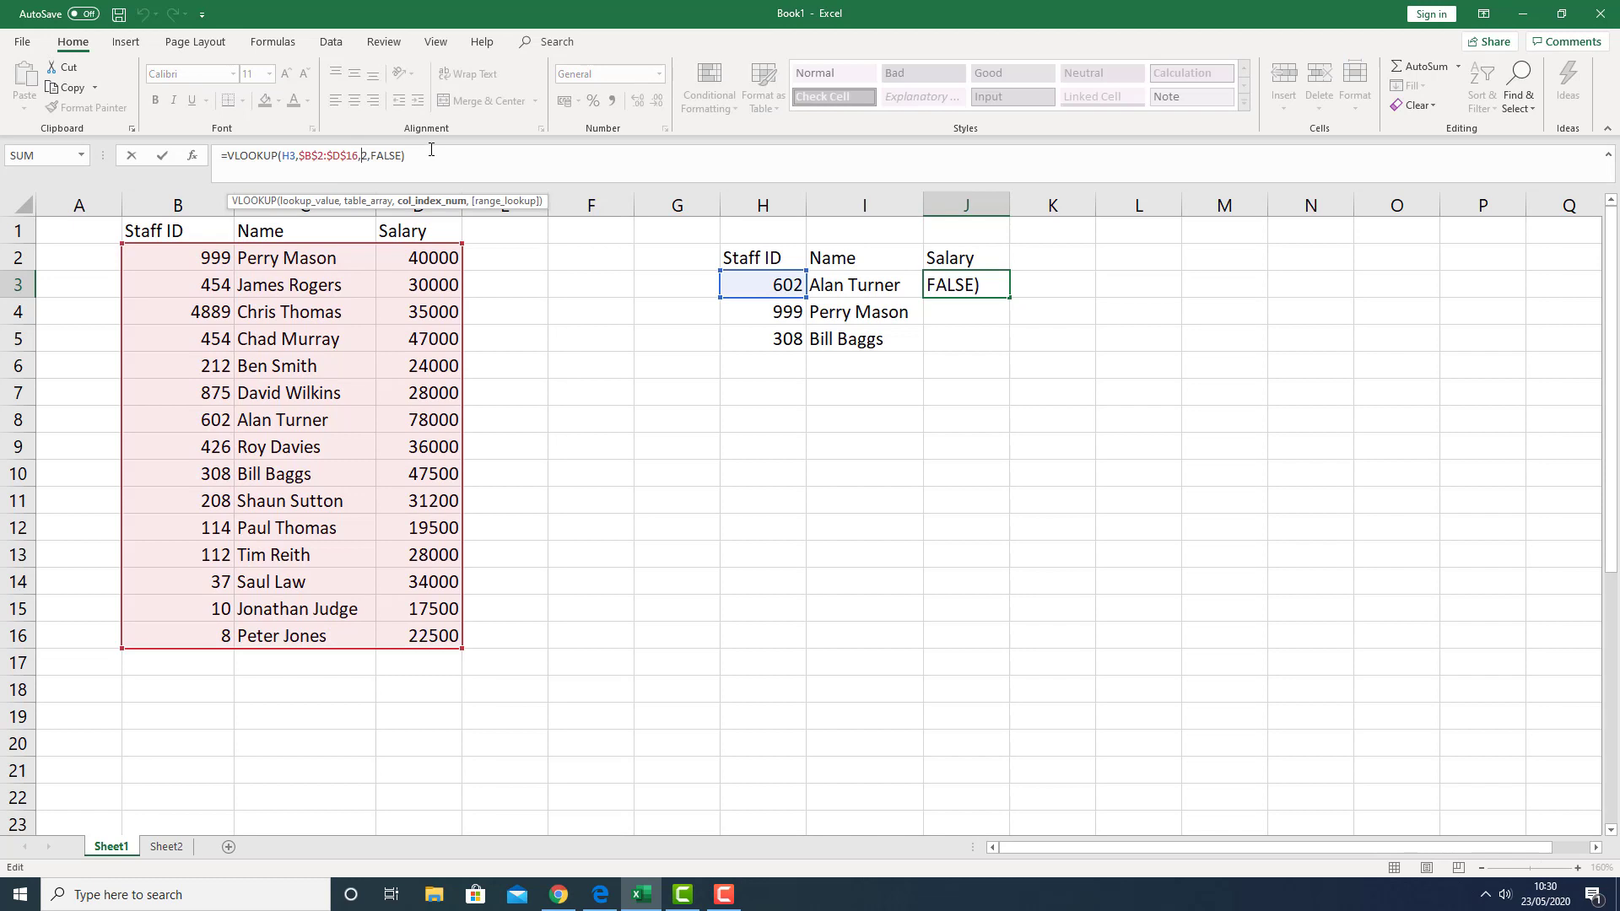
pyautogui.press('Delete')
pyautogui.write('3')
pyautogui.press('Return')
pyautogui.press('Up')
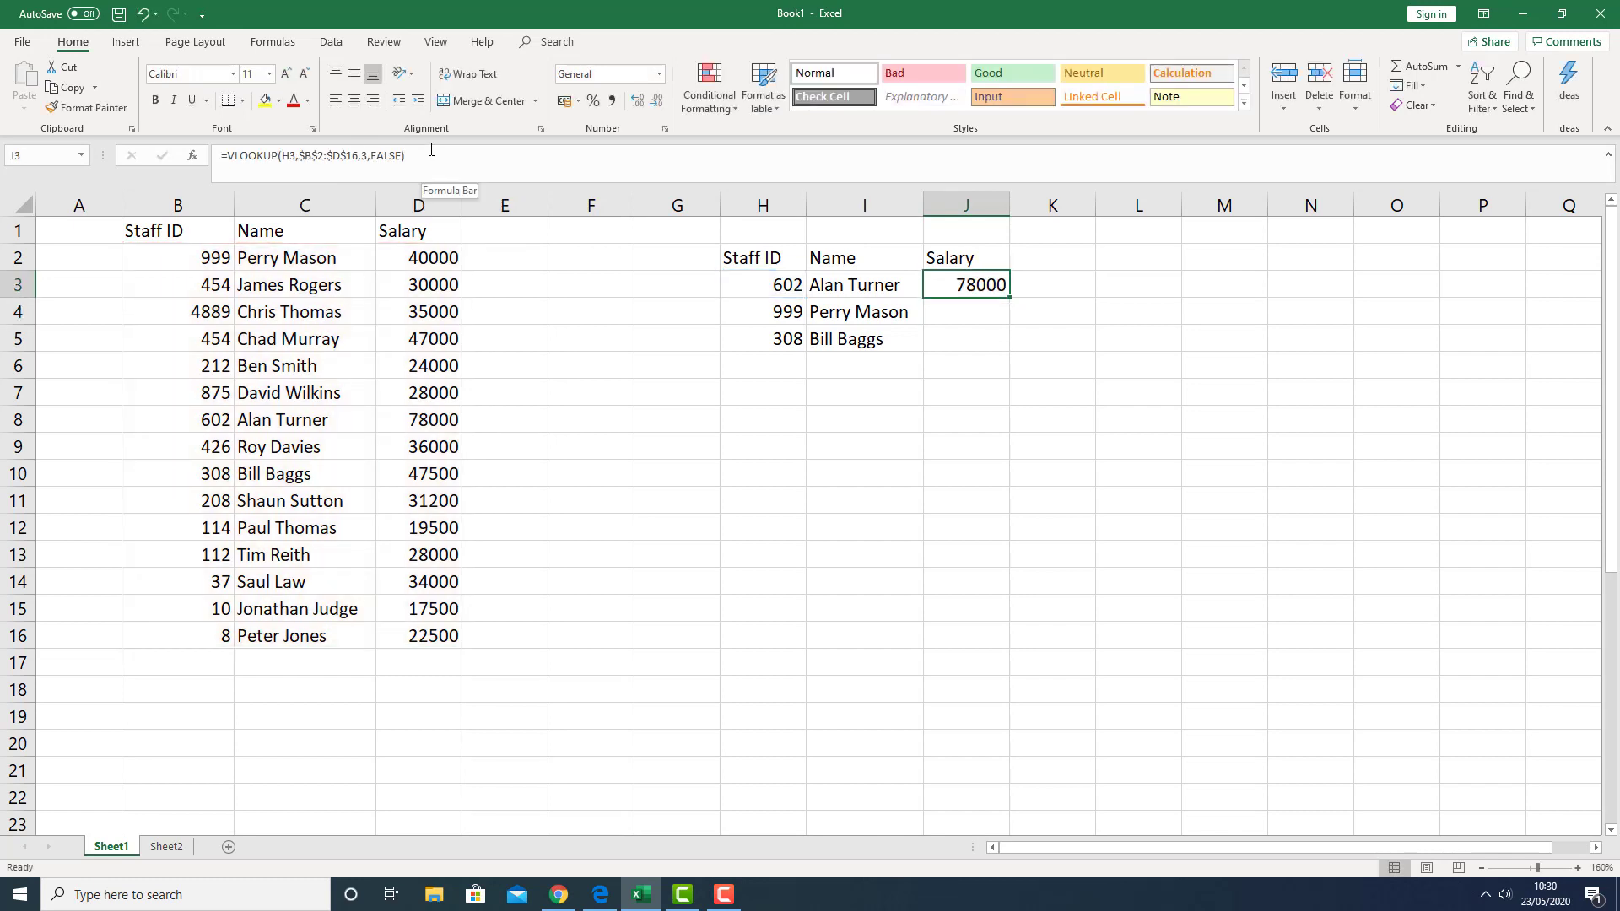
pyautogui.click(439, 157)
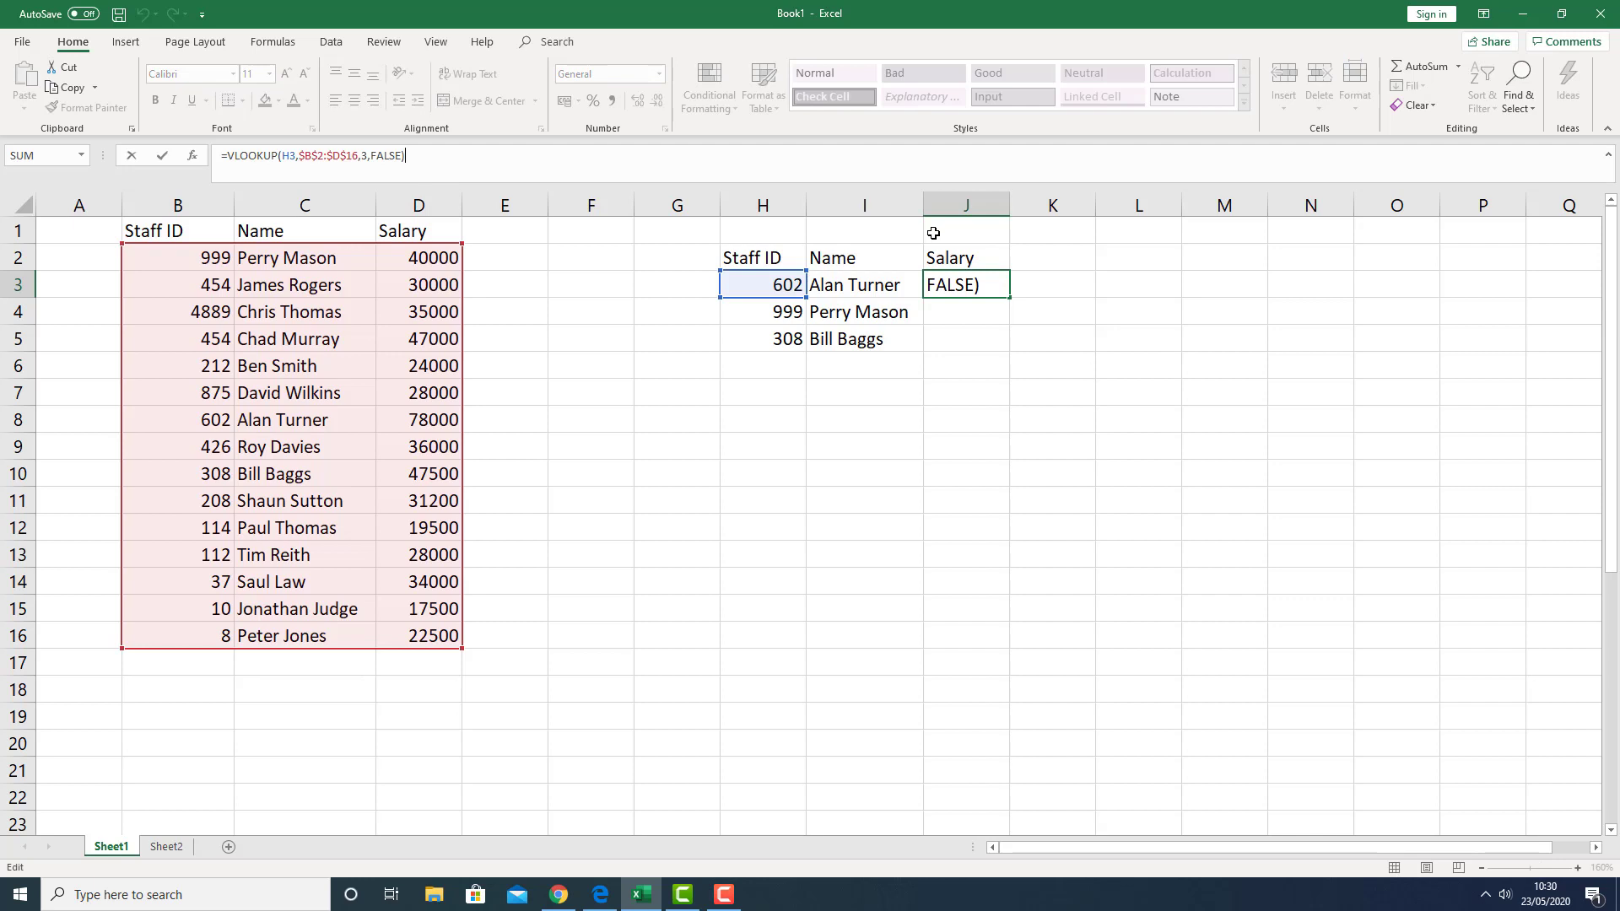
pyautogui.press('Escape')
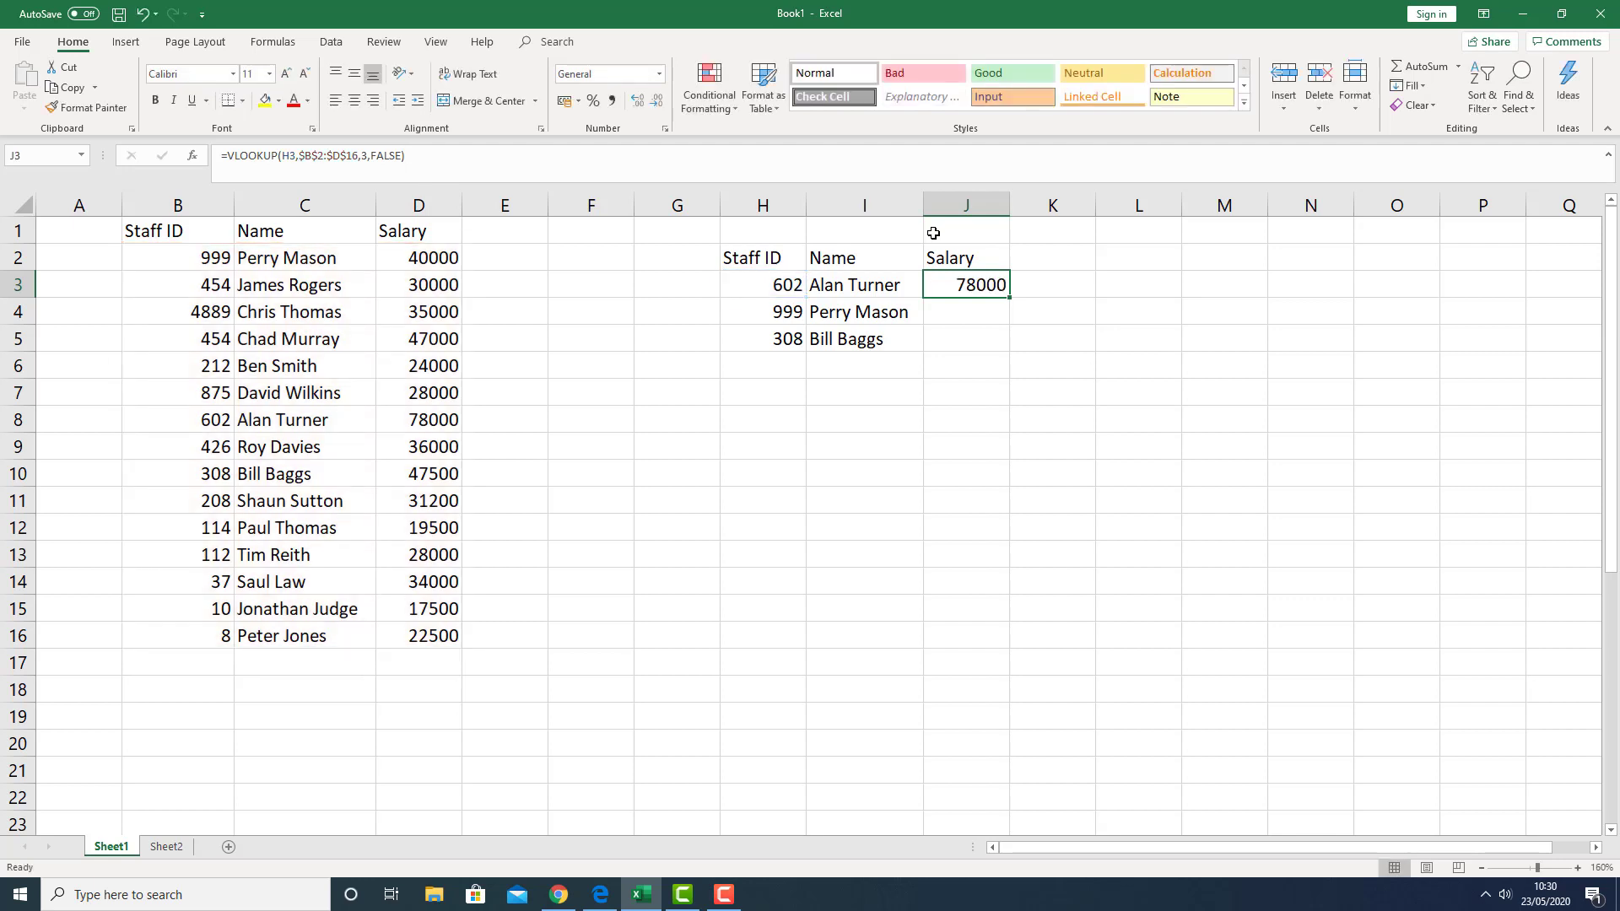
# Step: Undo the column index and lookup value changes in J3's VLOOKUP
pyautogui.hotkey('ctrl', 'z')
pyautogui.hotkey('ctrl', 'z')
# Step: Edit J3's VLOOKUP to use H3 as the lookup value and 3 as the column index
pyautogui.press('F2')
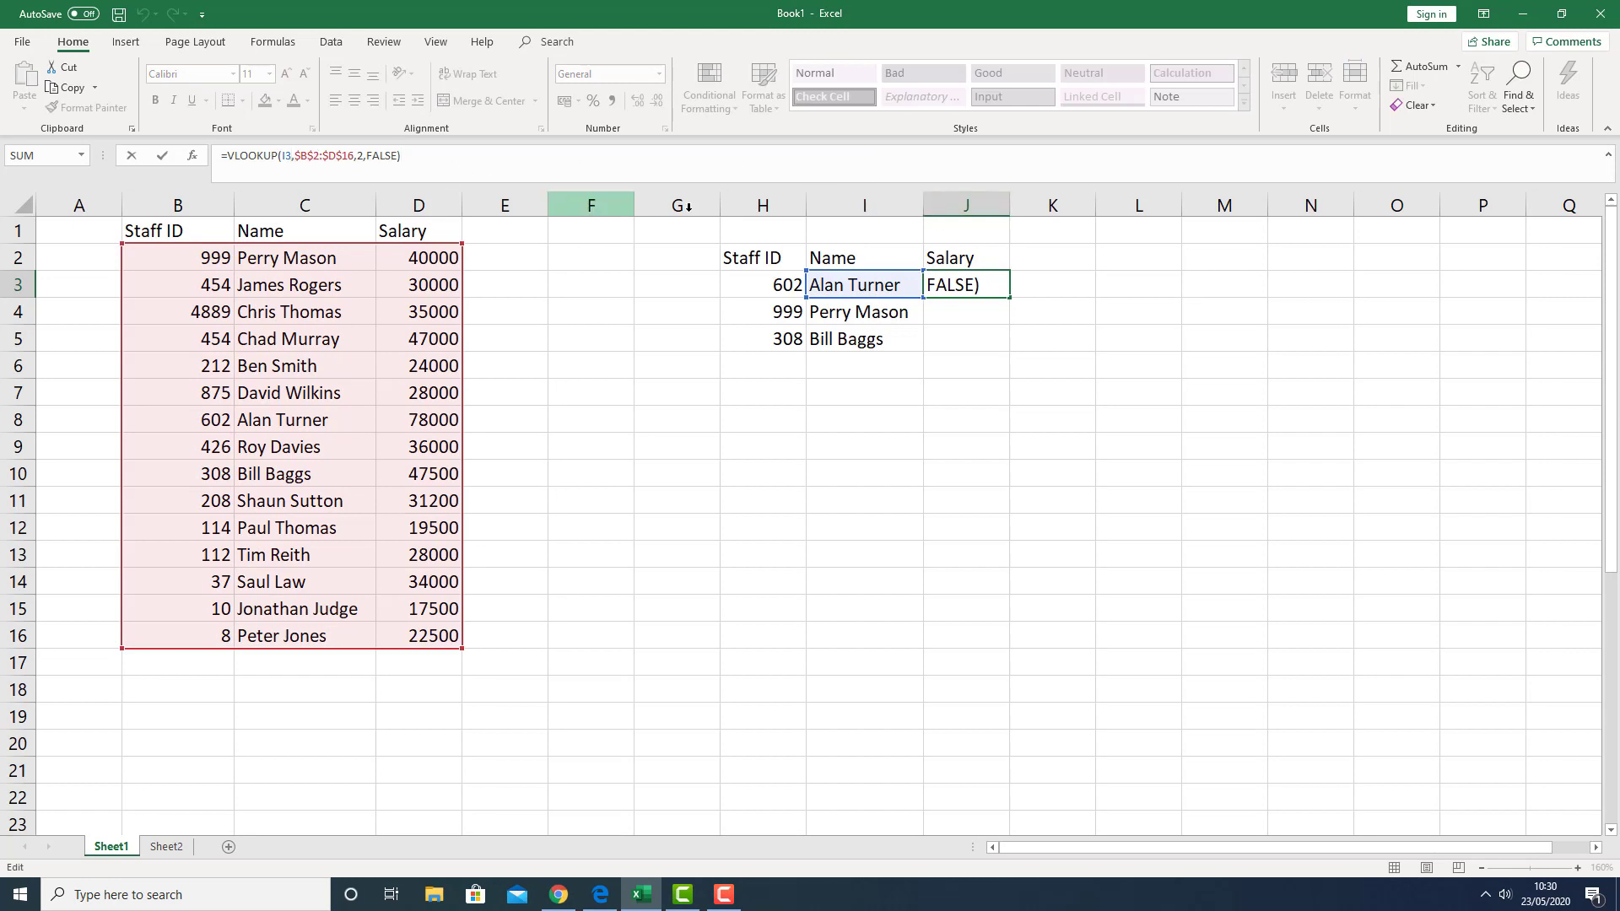
pyautogui.moveTo(852, 274); pyautogui.dragTo(780, 290)
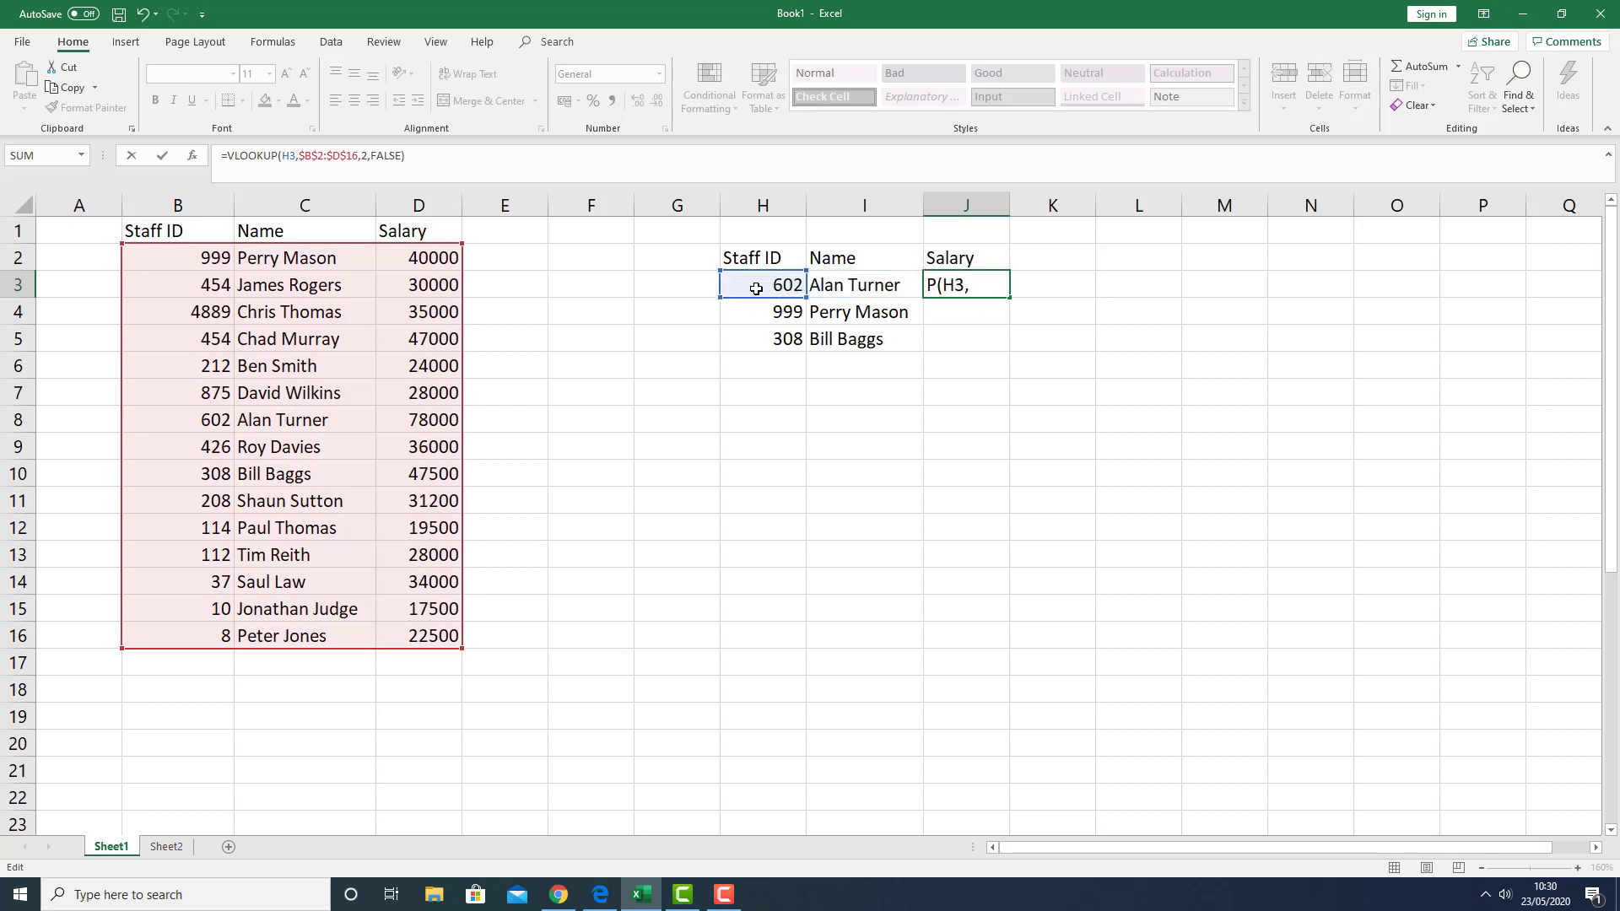
pyautogui.click(369, 156)
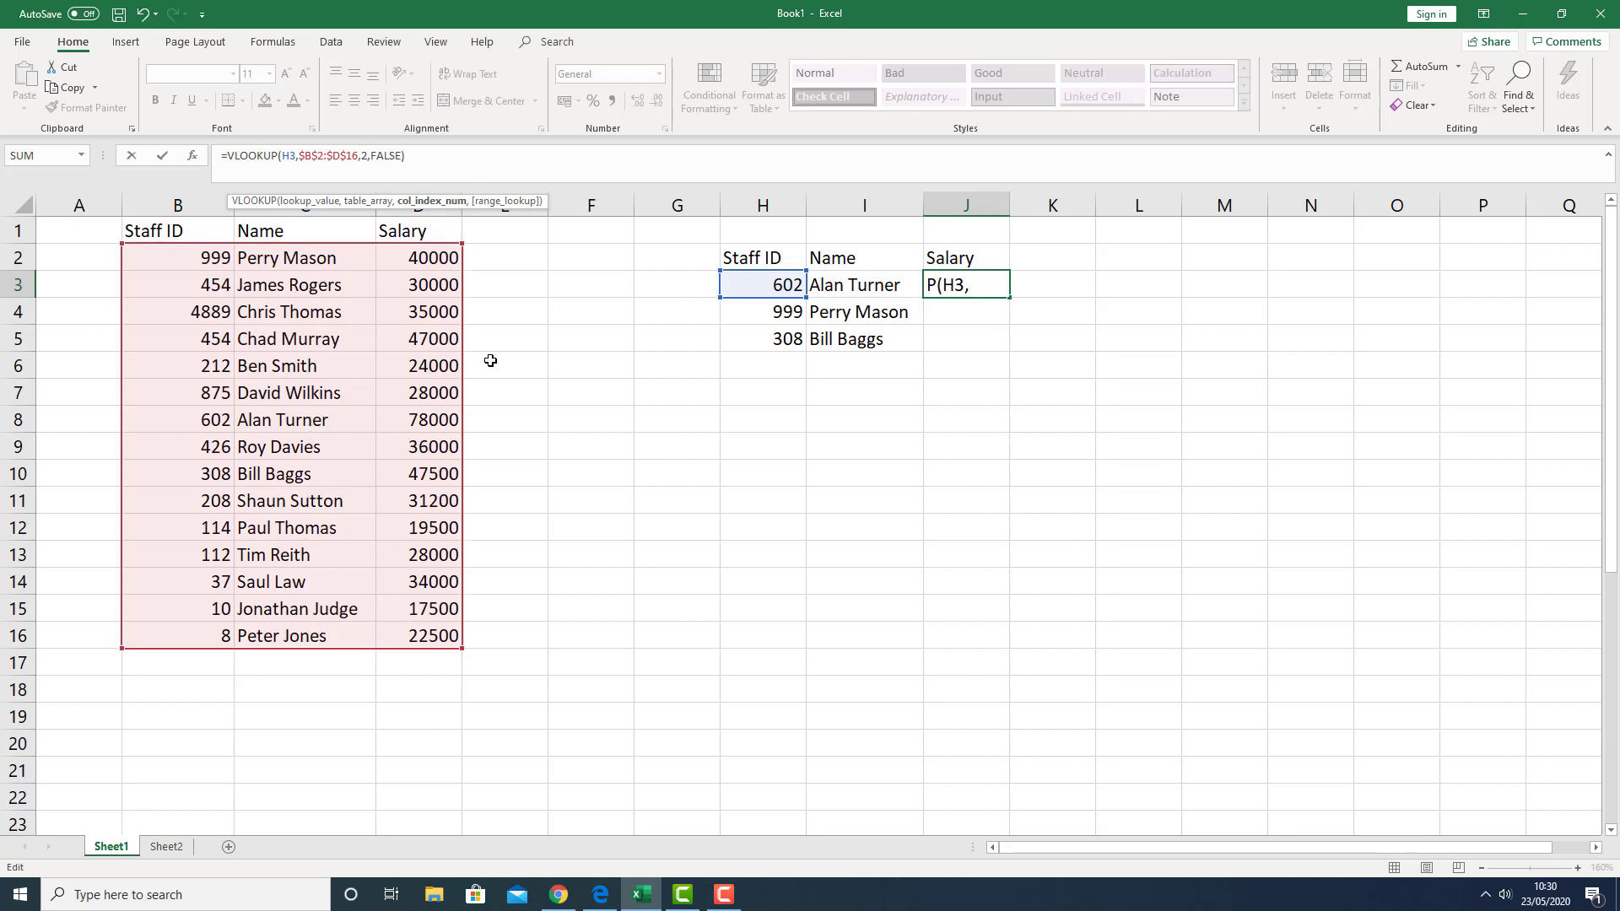
pyautogui.press('Right')
pyautogui.press('Right')
pyautogui.press('Right')
pyautogui.press('Right')
pyautogui.press('Right')
pyautogui.press('Right')
pyautogui.press('Right')
pyautogui.press('Right')
pyautogui.press('Right')
pyautogui.press('Right')
pyautogui.press('Right')
pyautogui.press('Delete')
pyautogui.write('3')
pyautogui.press('Return')
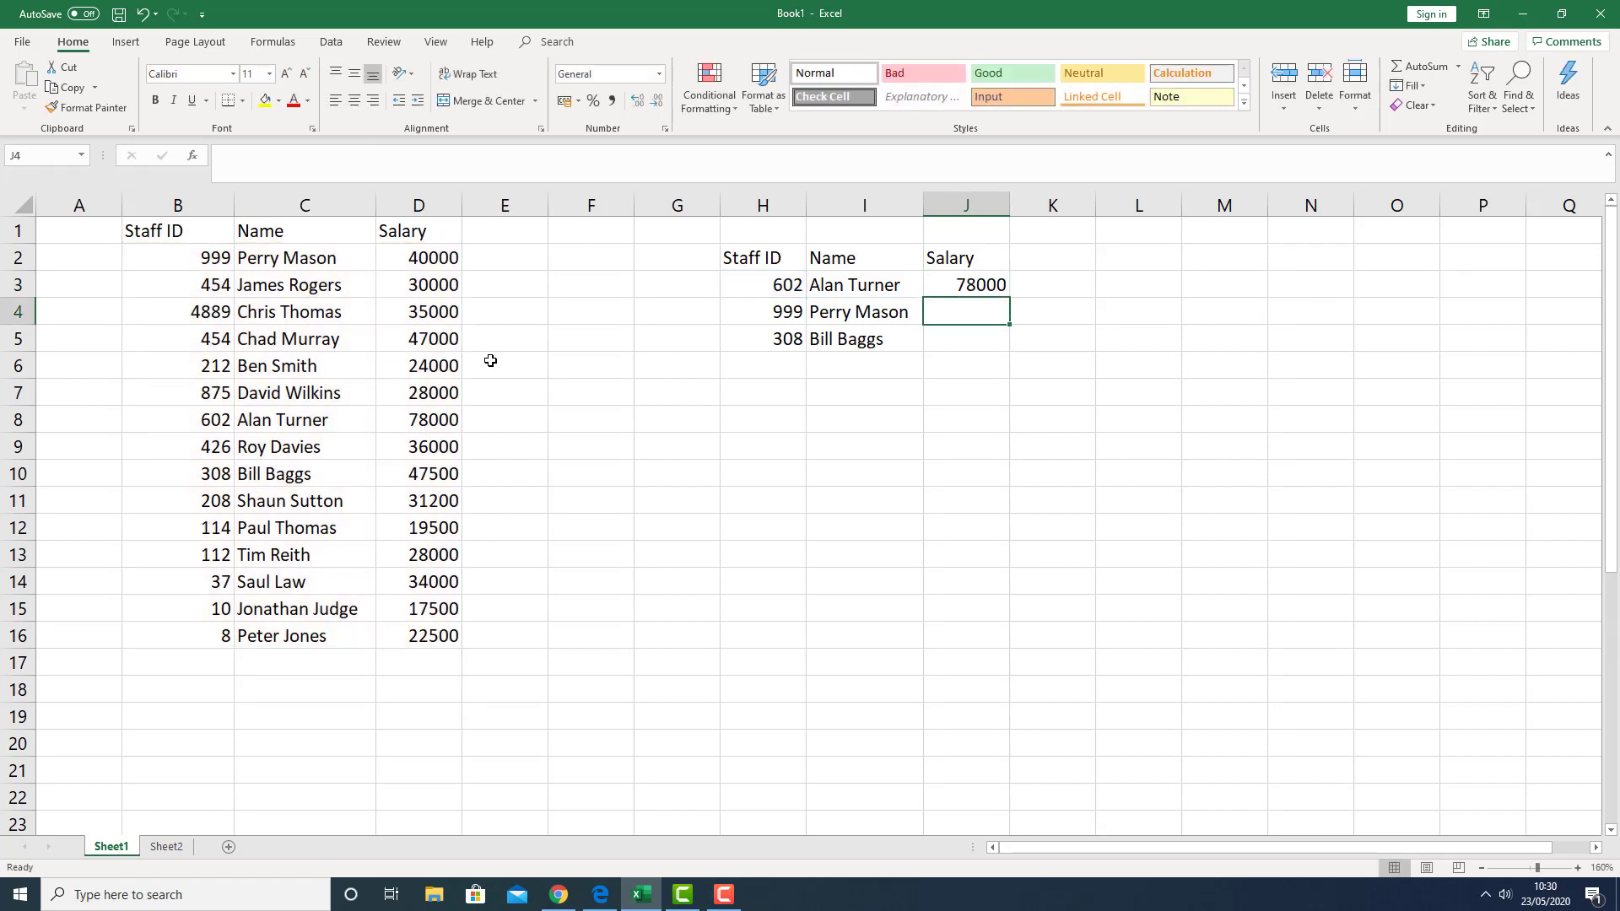
# Step: Review the arguments and referenced ranges of the VLOOKUP formula in J3
pyautogui.click(972, 289)
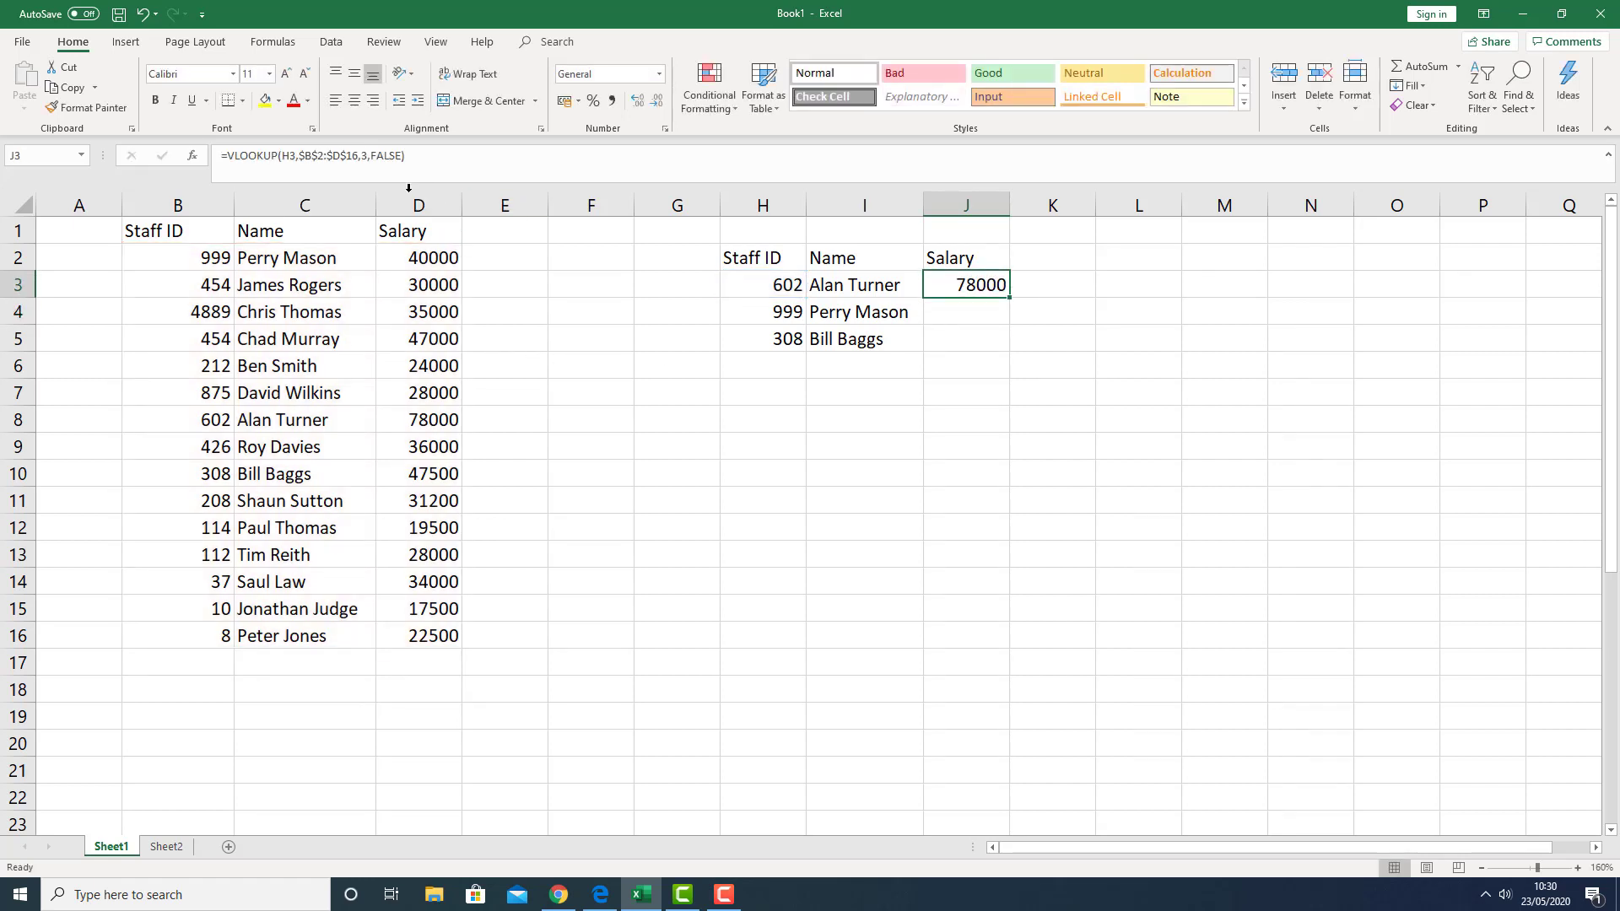
pyautogui.click(324, 155)
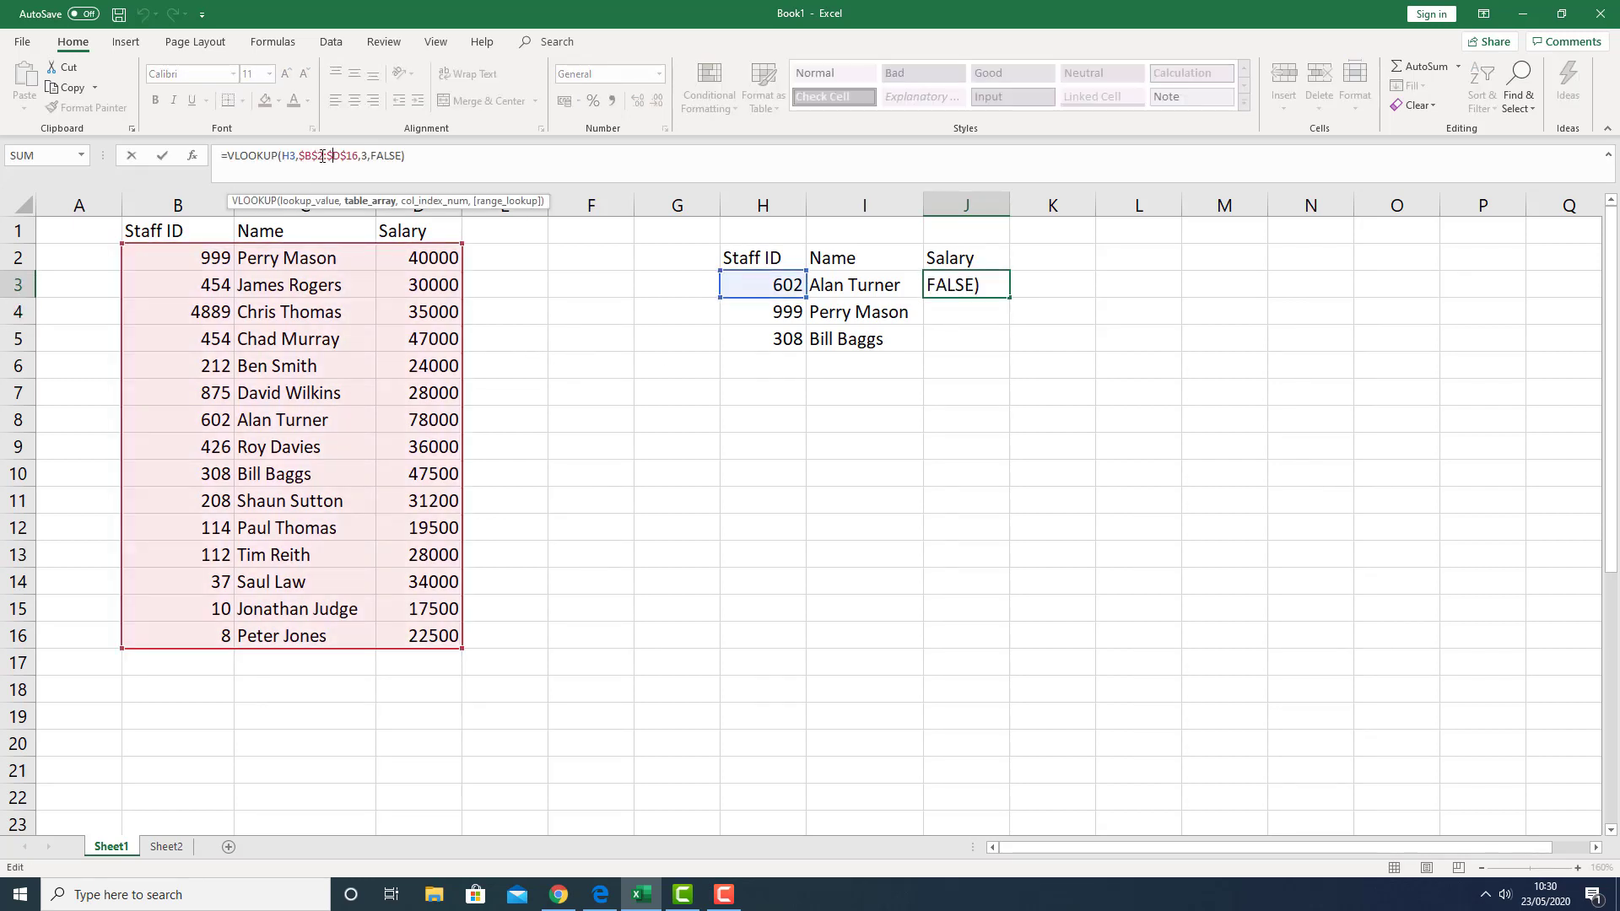
pyautogui.press('Escape')
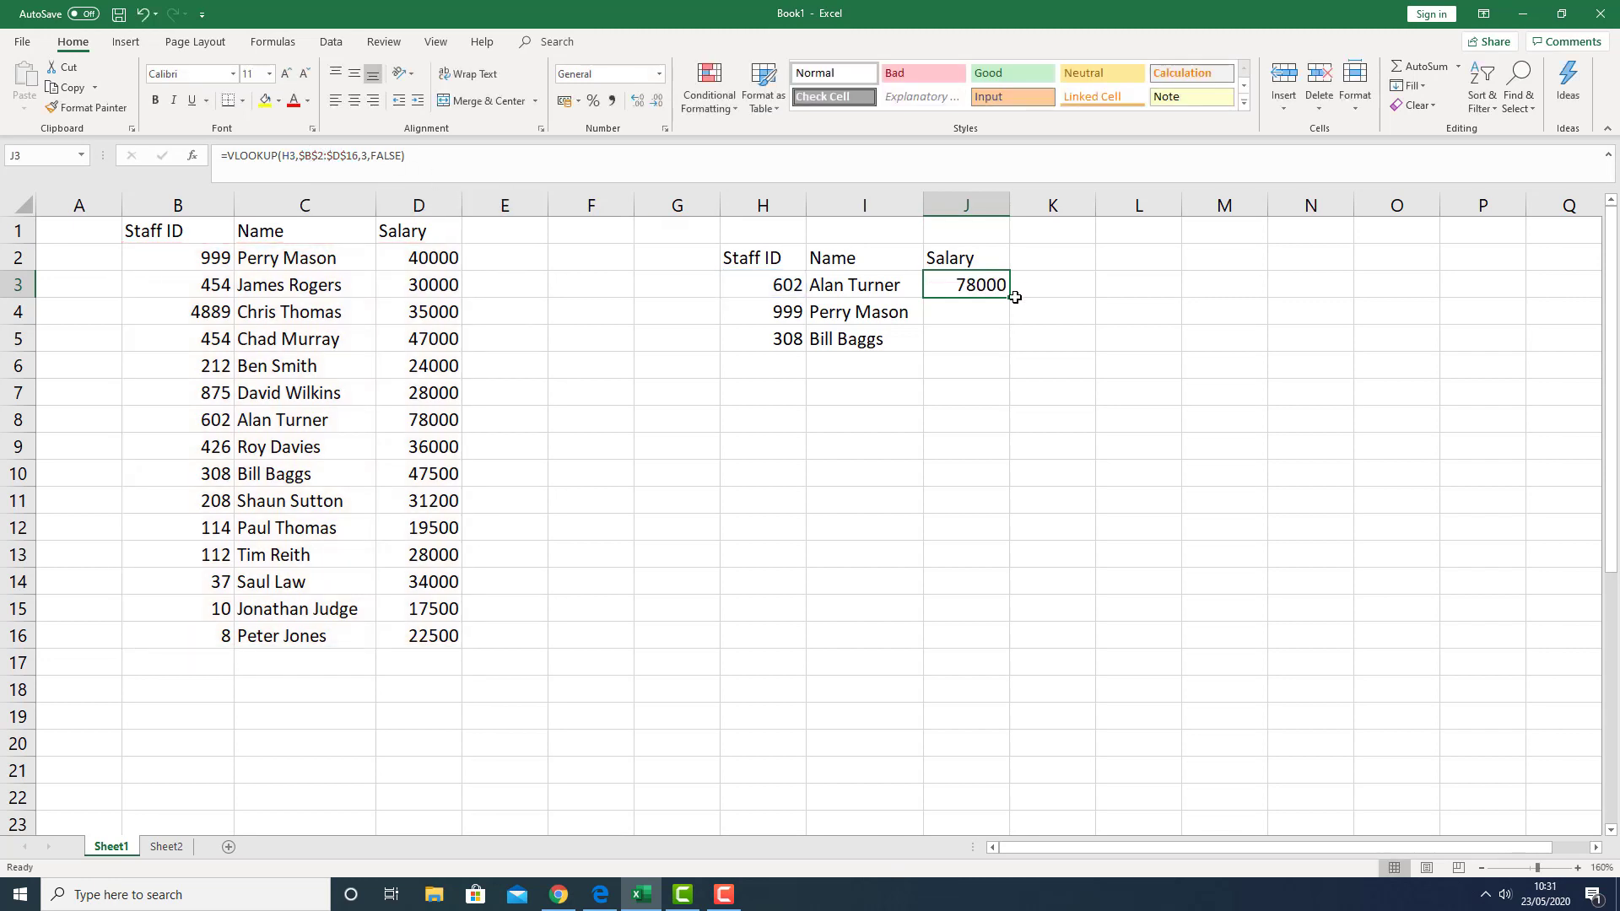
# Step: Fill the salary VLOOKUP from J3 down through J5
pyautogui.moveTo(1010, 299); pyautogui.dragTo(1003, 340)
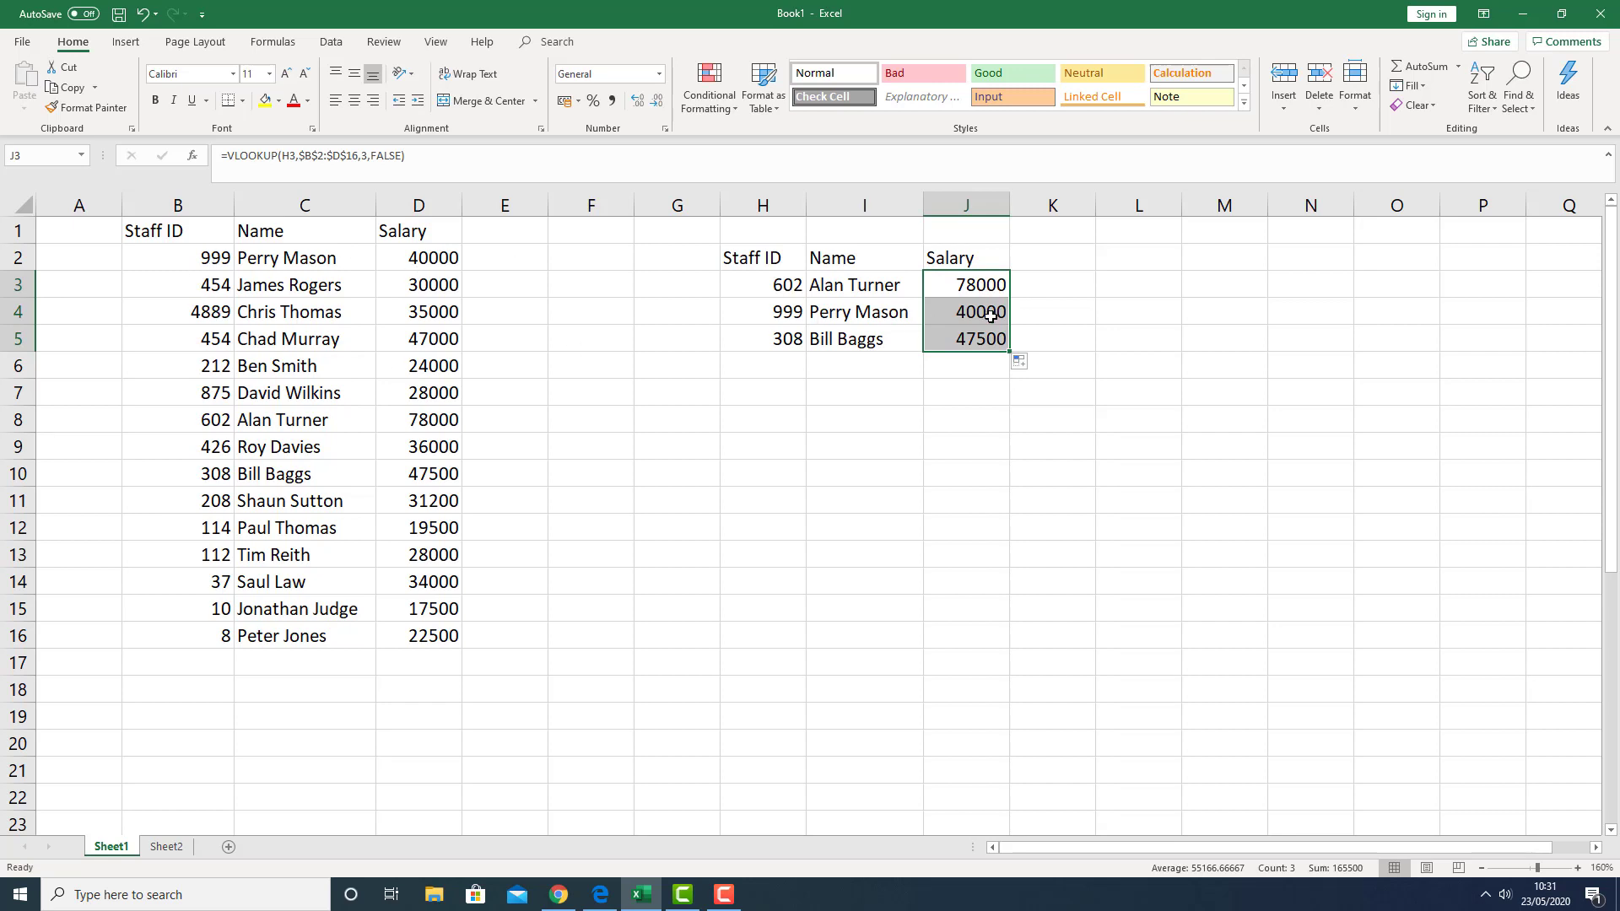
pyautogui.click(980, 338)
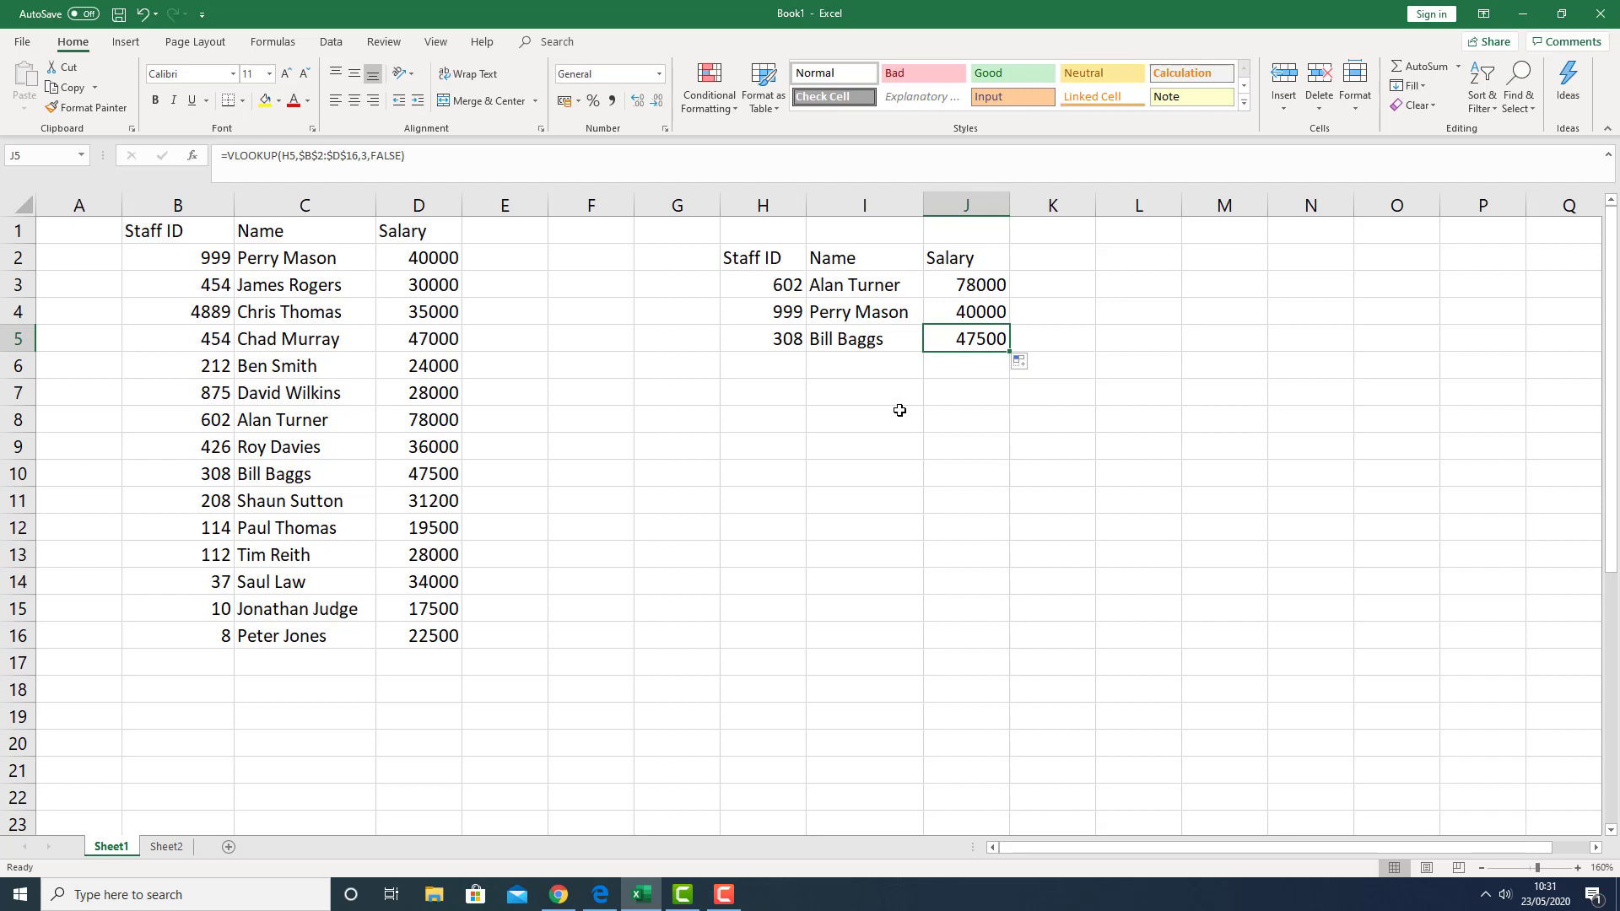
# Step: Move the three Staff IDs from H30:H32 to H6:H8, directly beneath the existing lookup IDs
pyautogui.scroll(-5, 831, 479)
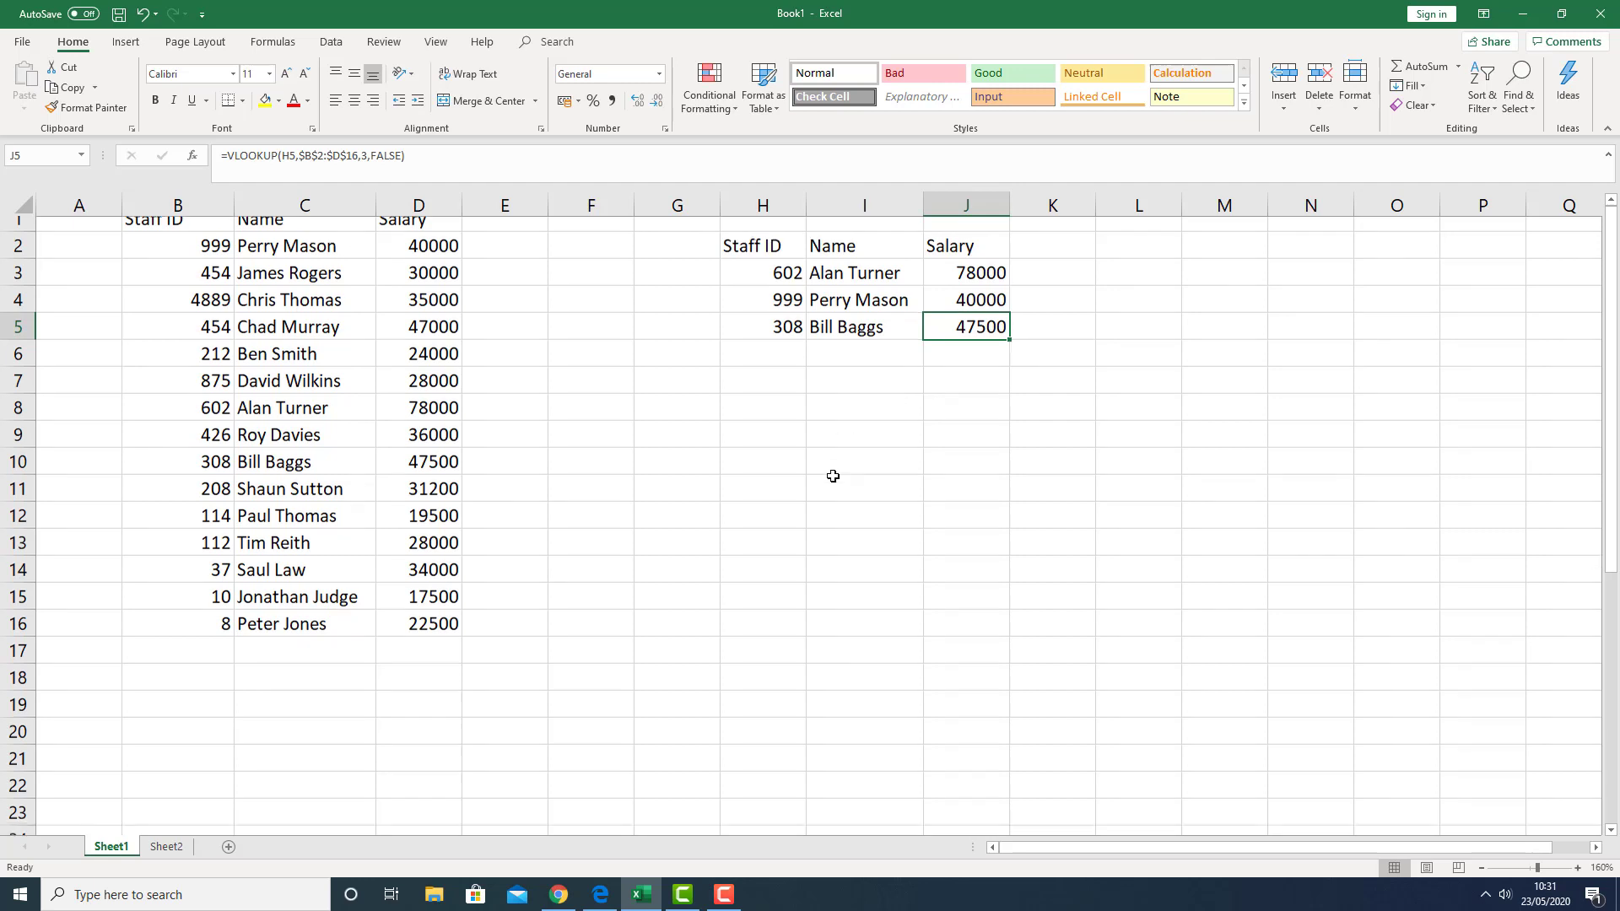
pyautogui.moveTo(767, 608); pyautogui.dragTo(770, 668)
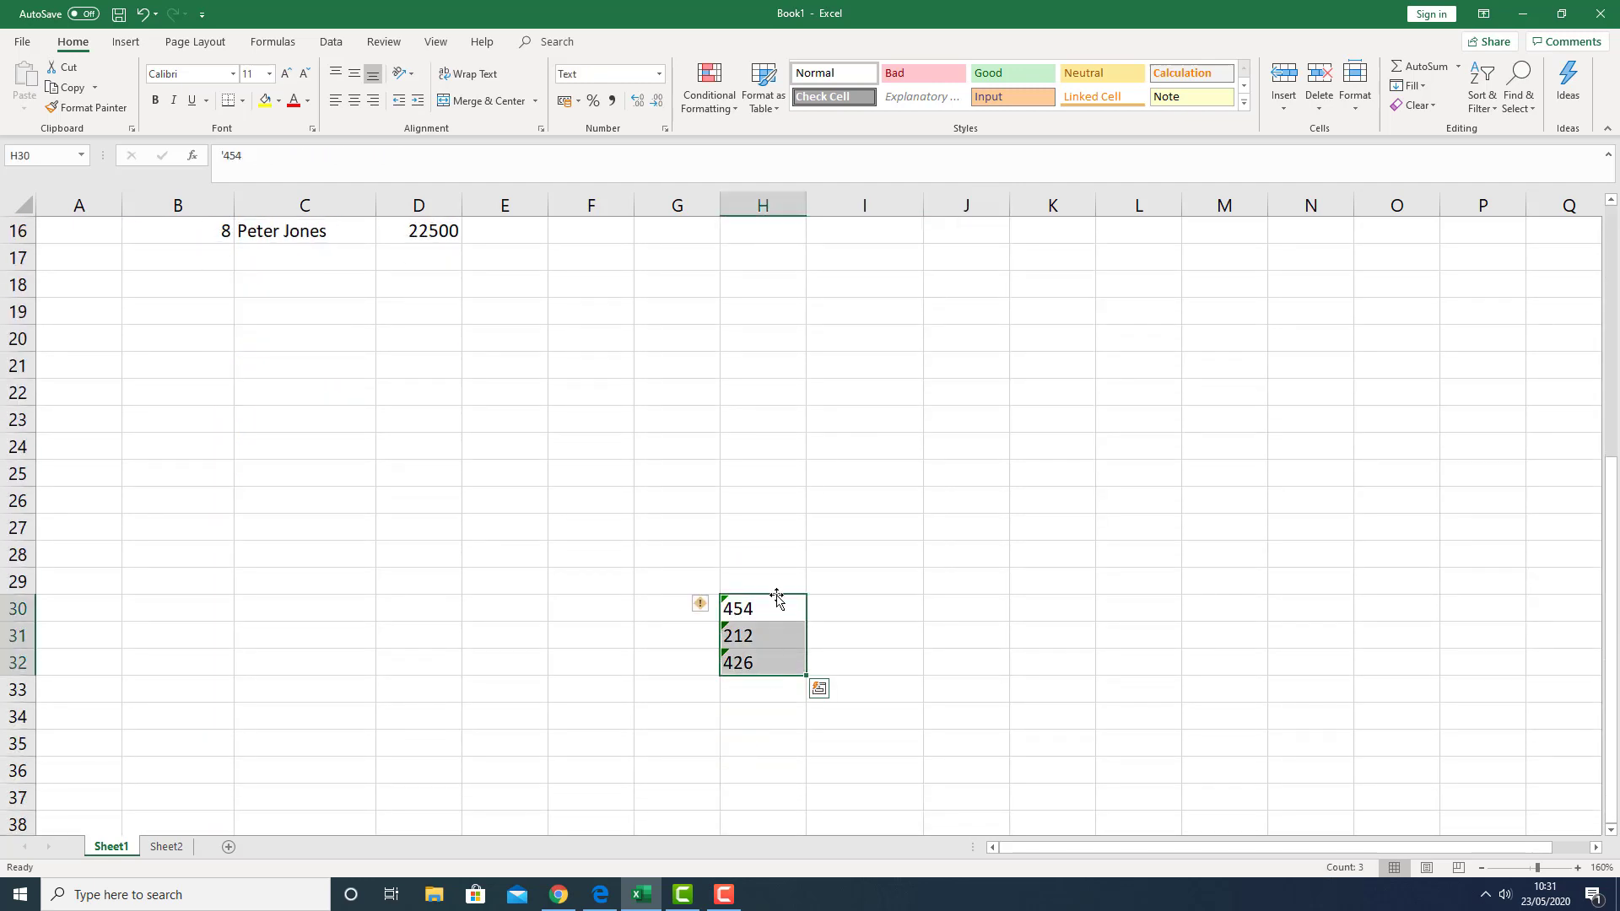
pyautogui.moveTo(774, 596); pyautogui.dragTo(785, 403)
pyautogui.click(870, 438)
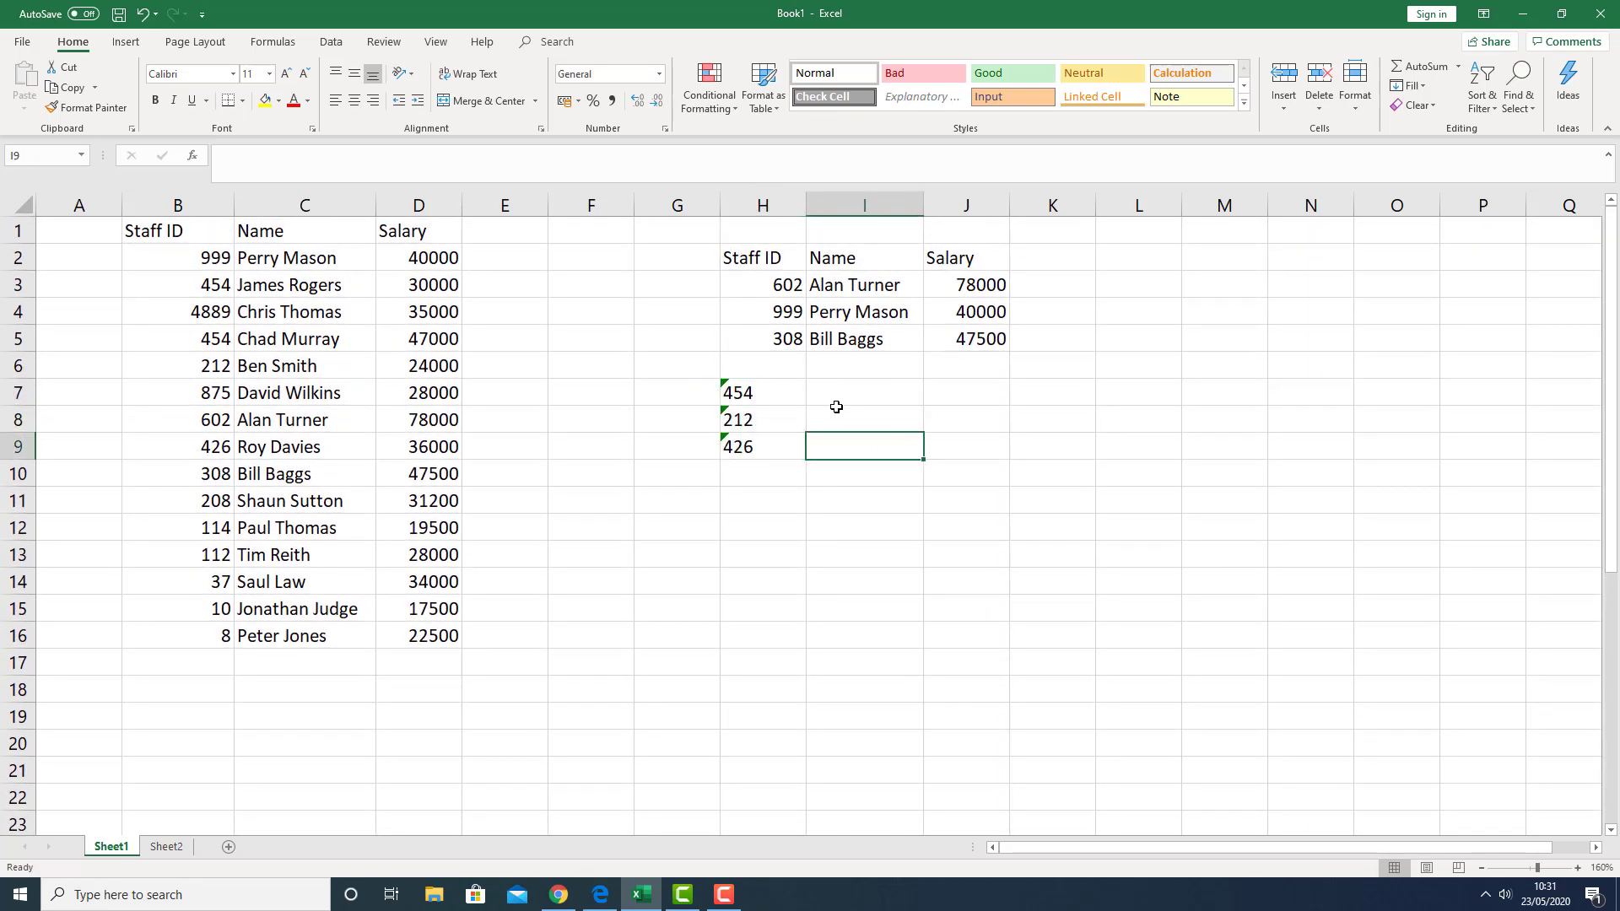
pyautogui.moveTo(200, 263); pyautogui.dragTo(431, 633)
pyautogui.click(428, 561)
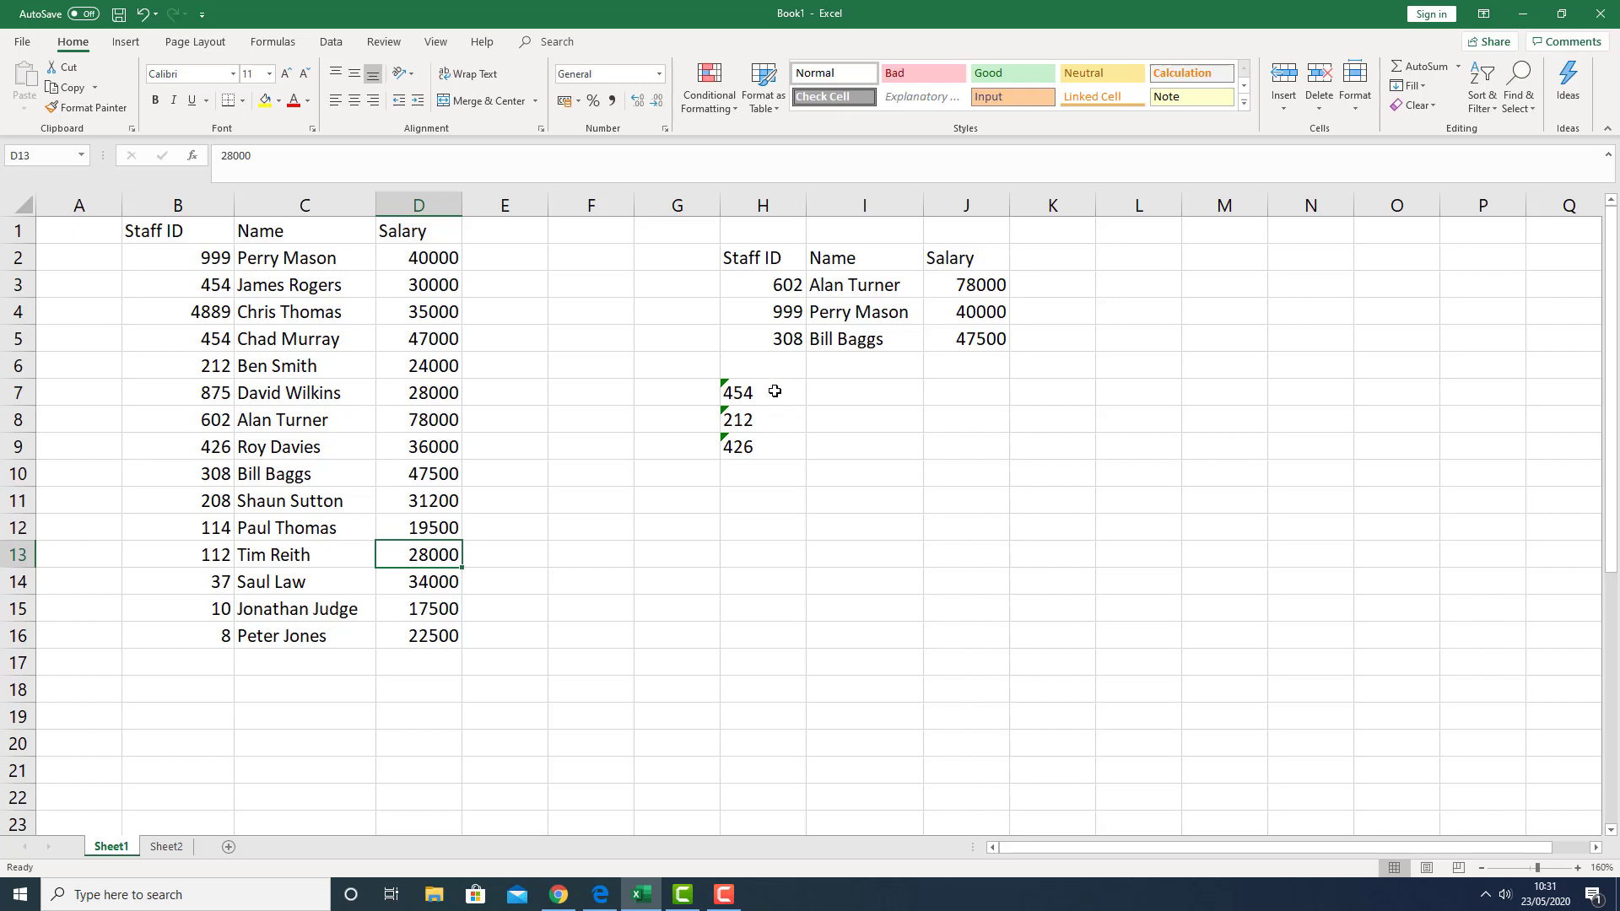
pyautogui.moveTo(776, 386); pyautogui.dragTo(785, 353)
# Step: Extend the name VLOOKUP from I5 down through I8 for the added Staff IDs
pyautogui.click(839, 344)
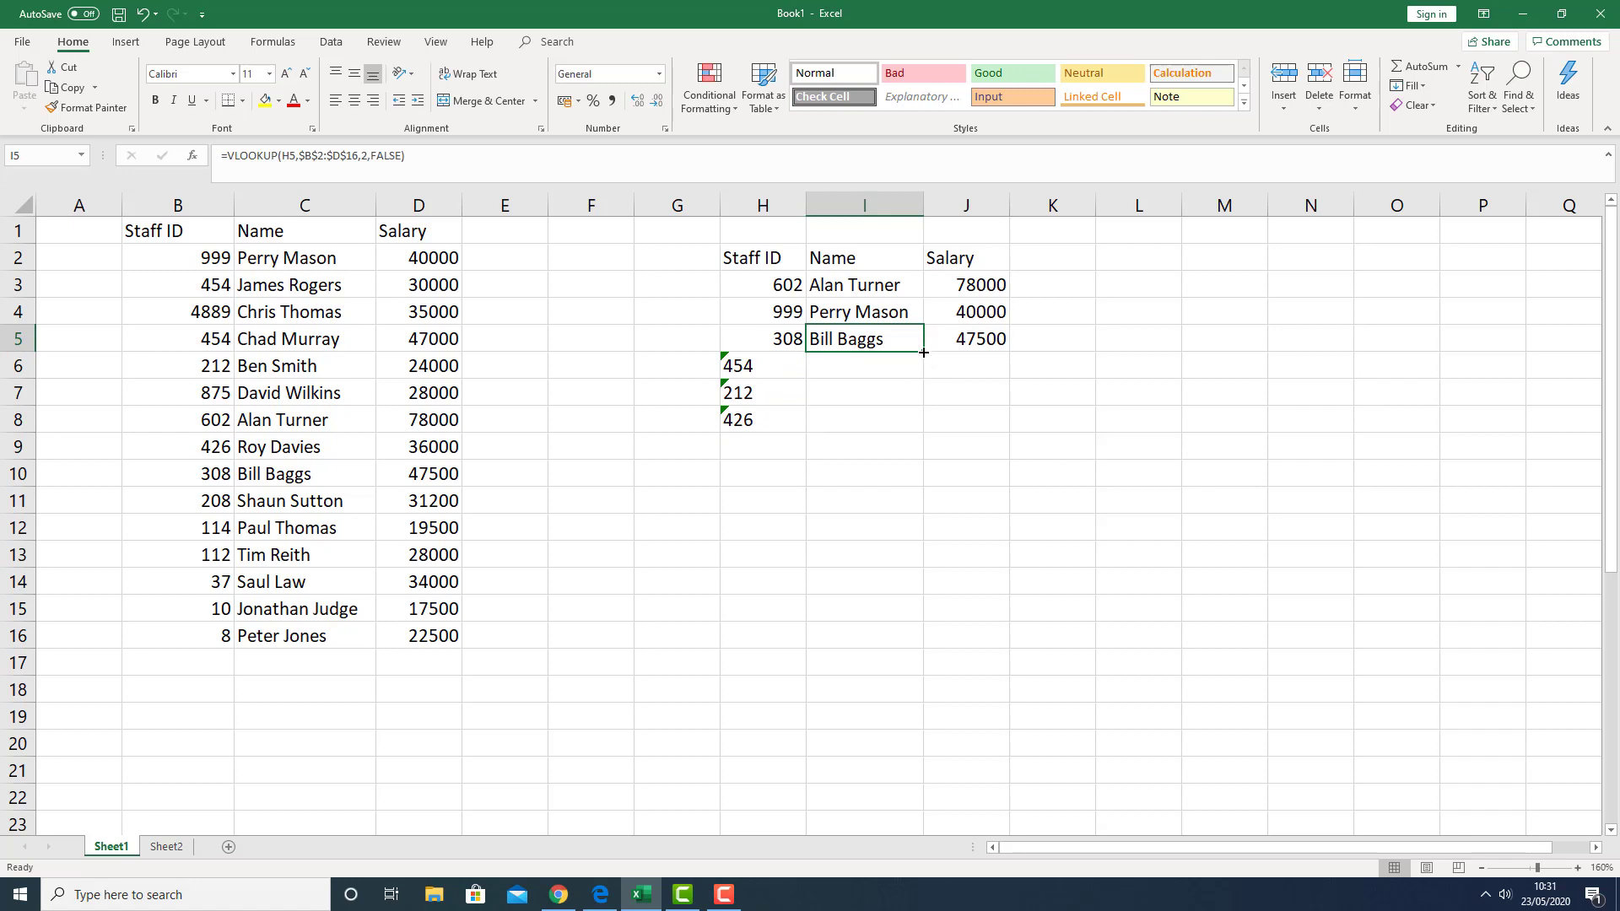
pyautogui.moveTo(923, 352); pyautogui.dragTo(922, 423)
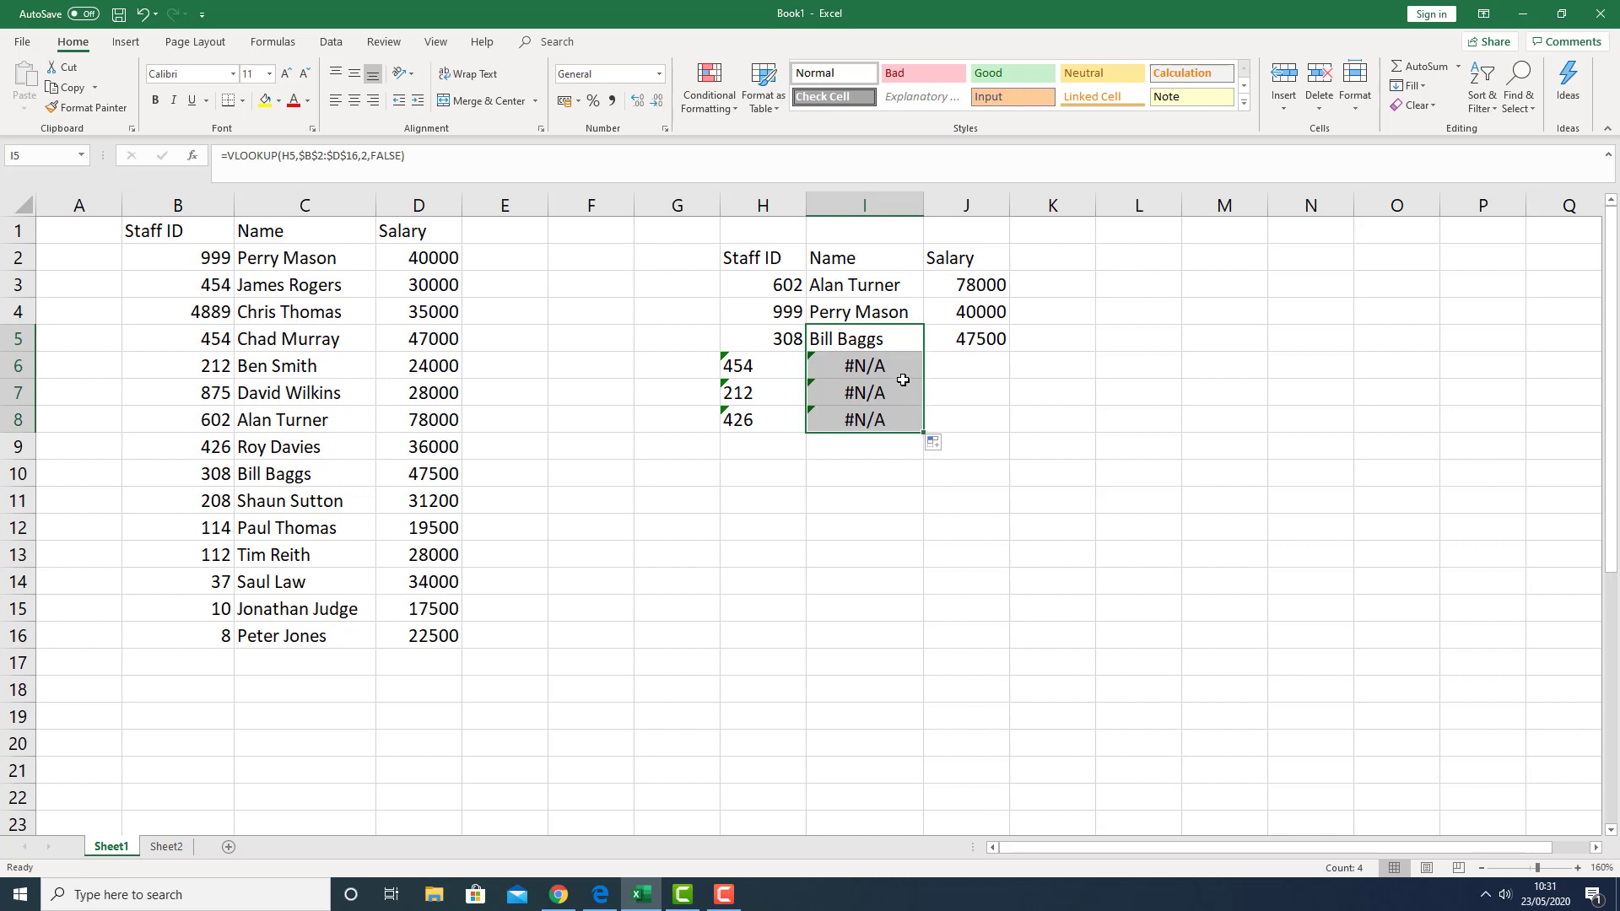
pyautogui.click(784, 462)
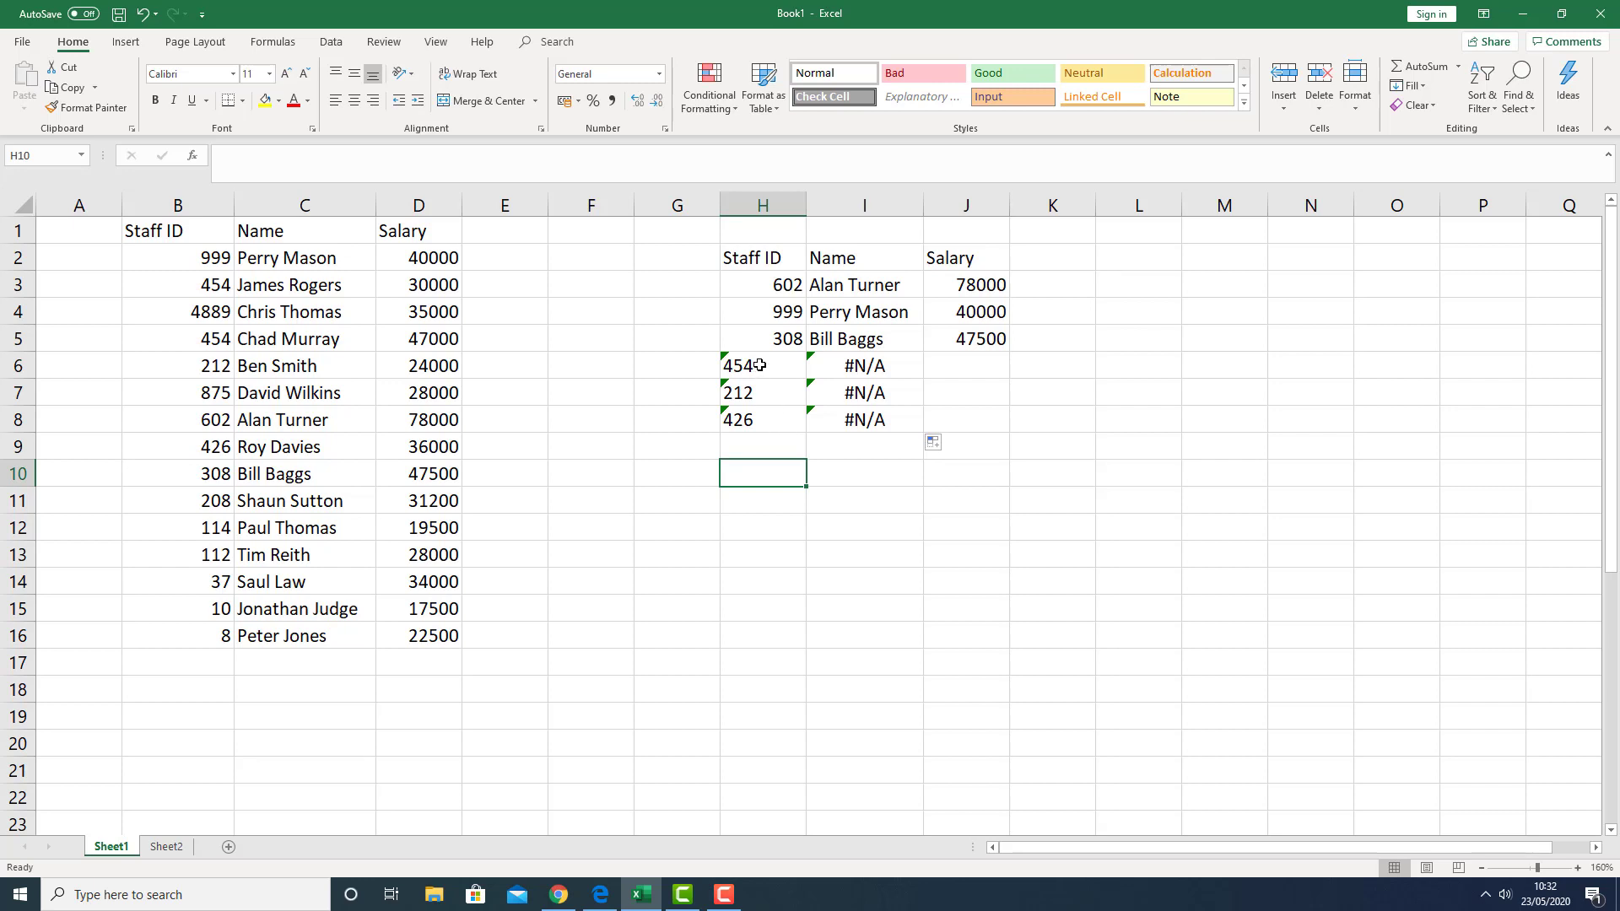
# Step: Convert the Staff IDs stored as text in H6:H8 to numbers
pyautogui.click(759, 366)
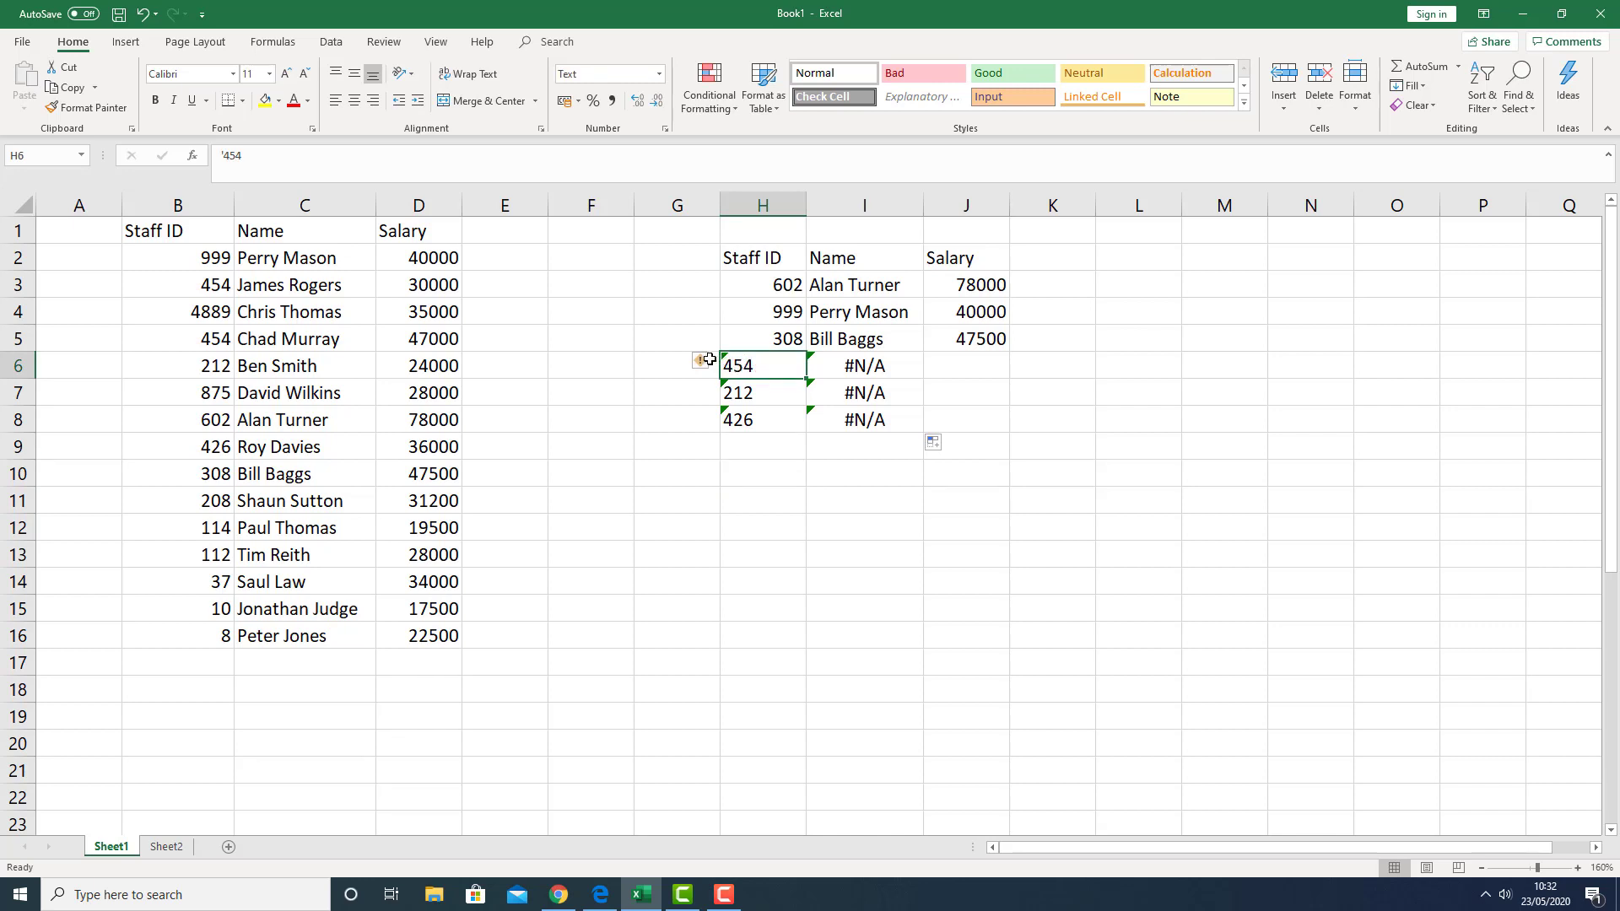
pyautogui.moveTo(701, 365)
pyautogui.moveTo(775, 364); pyautogui.dragTo(774, 419)
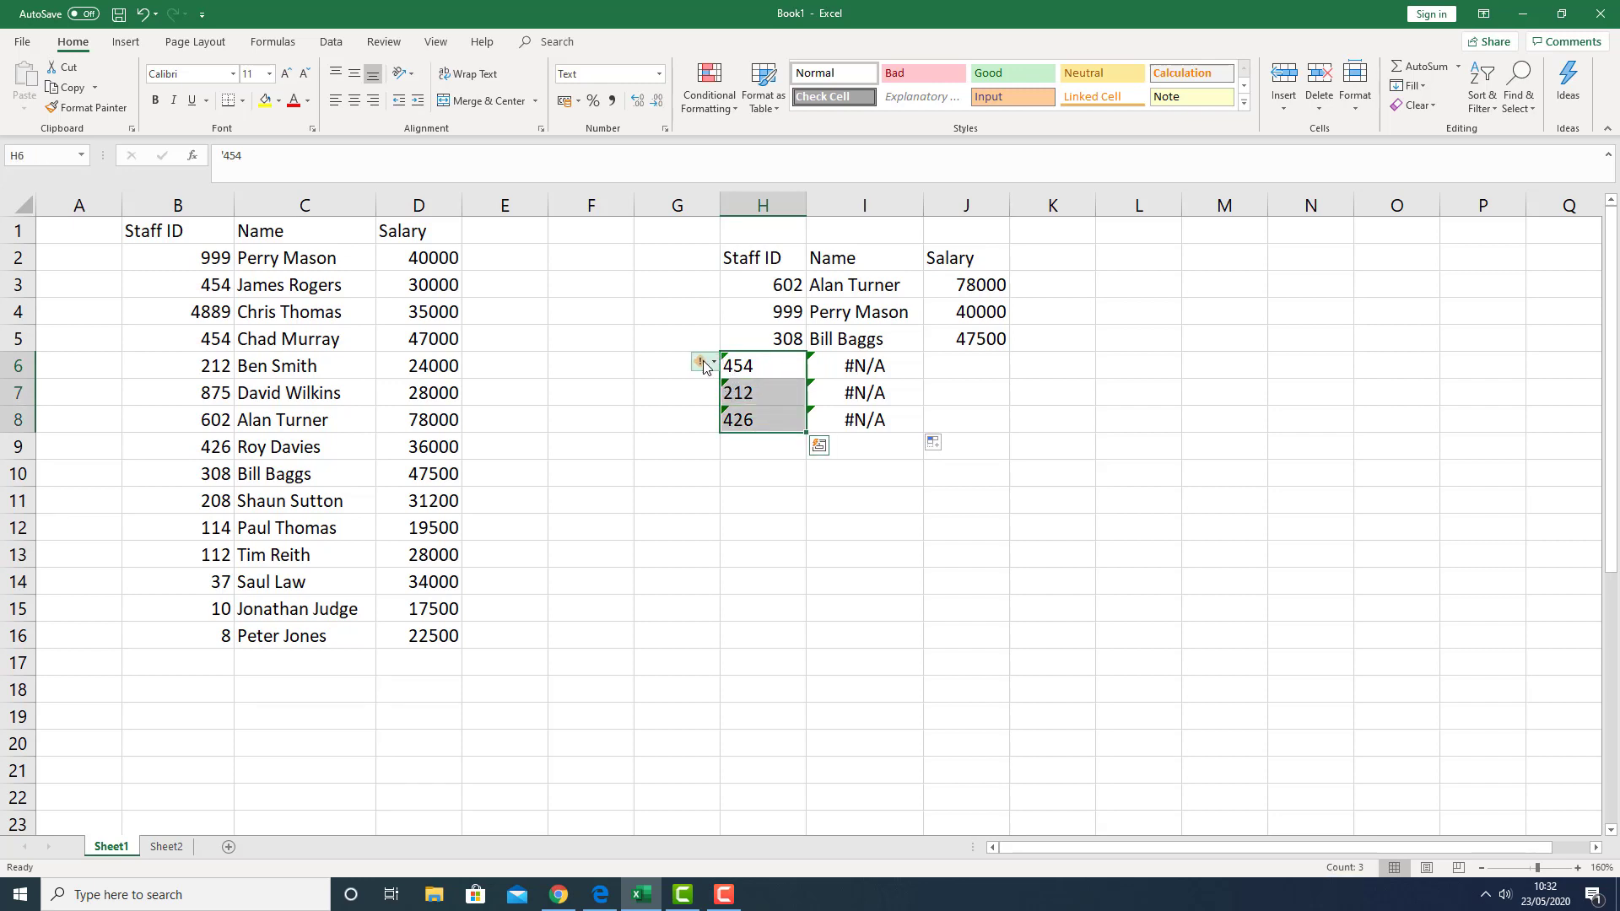
pyautogui.click(709, 363)
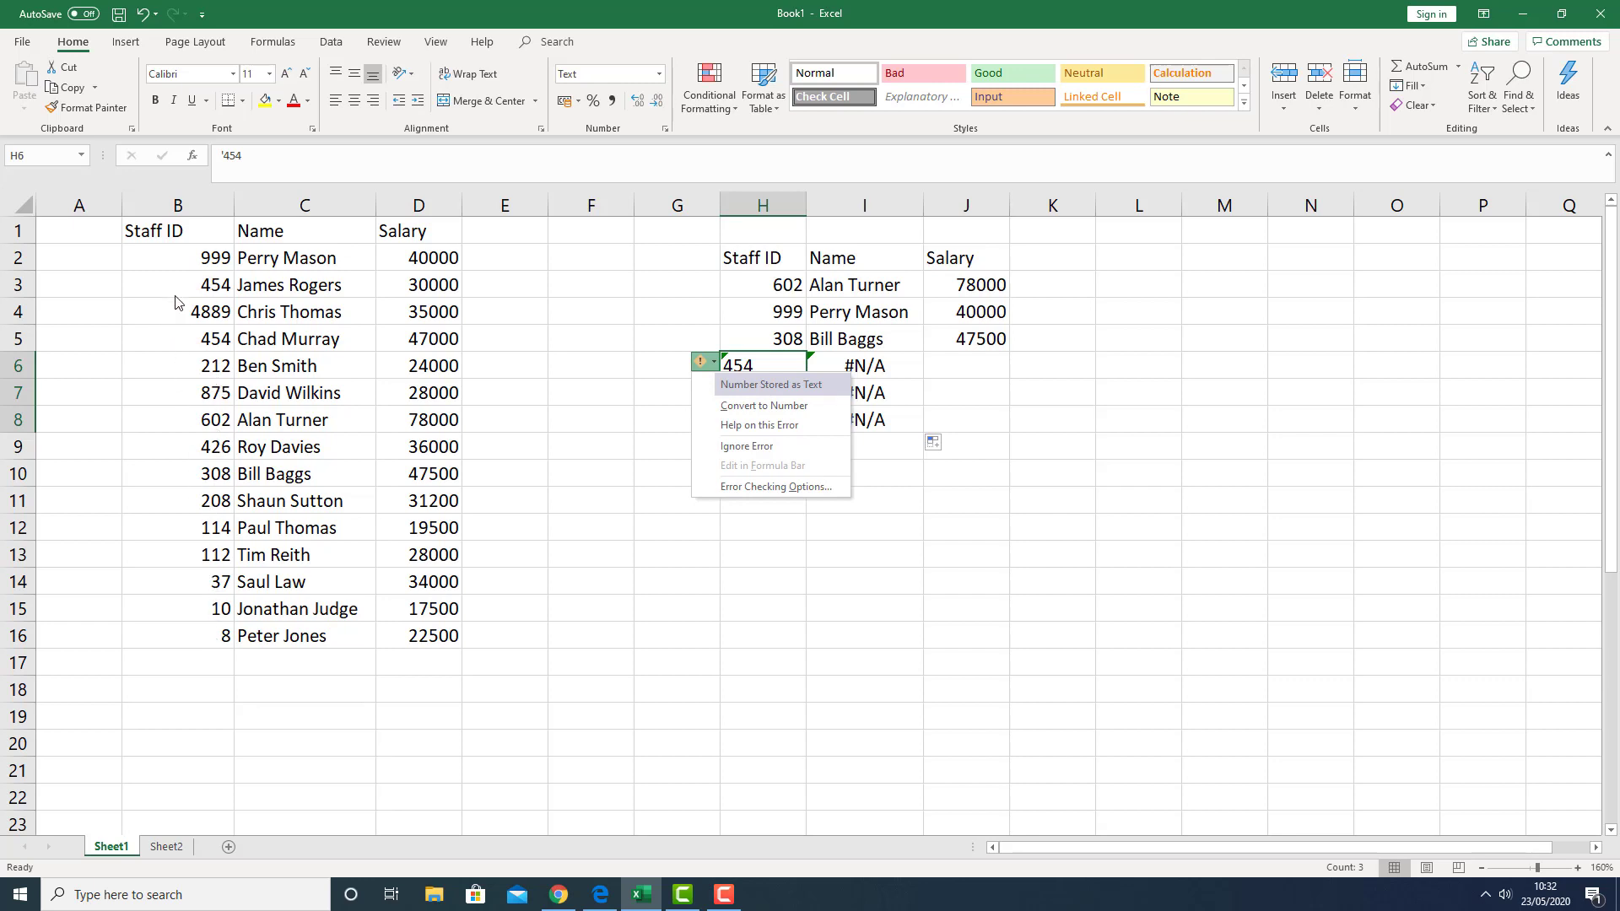
pyautogui.click(764, 408)
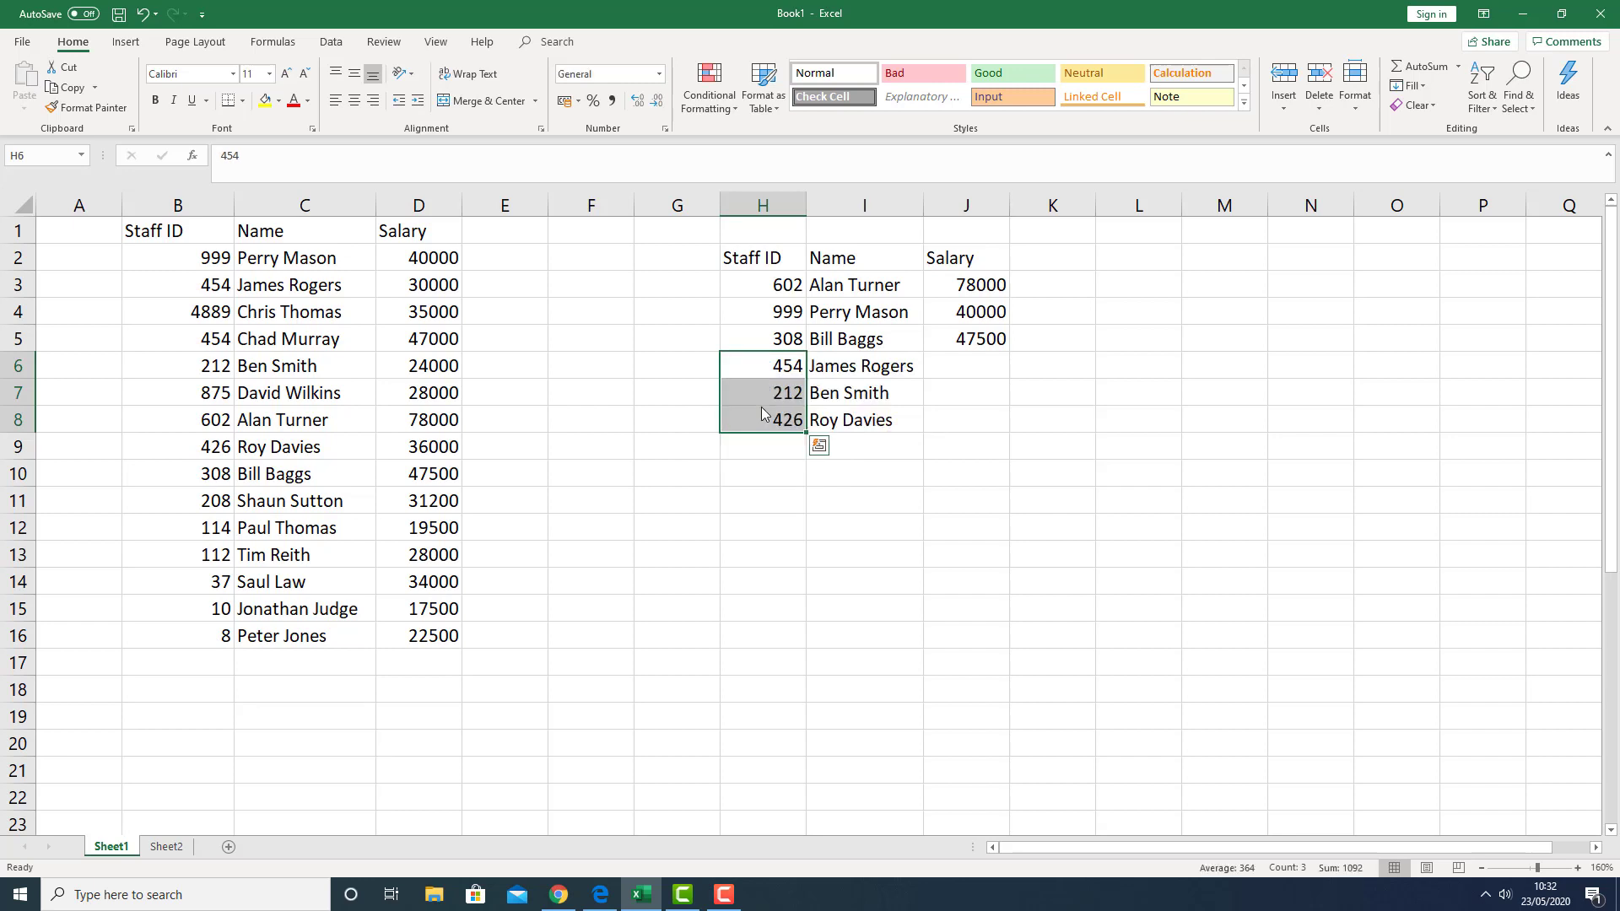
# Step: Extend the salary VLOOKUP from J5 down through J8
pyautogui.click(841, 360)
pyautogui.click(936, 339)
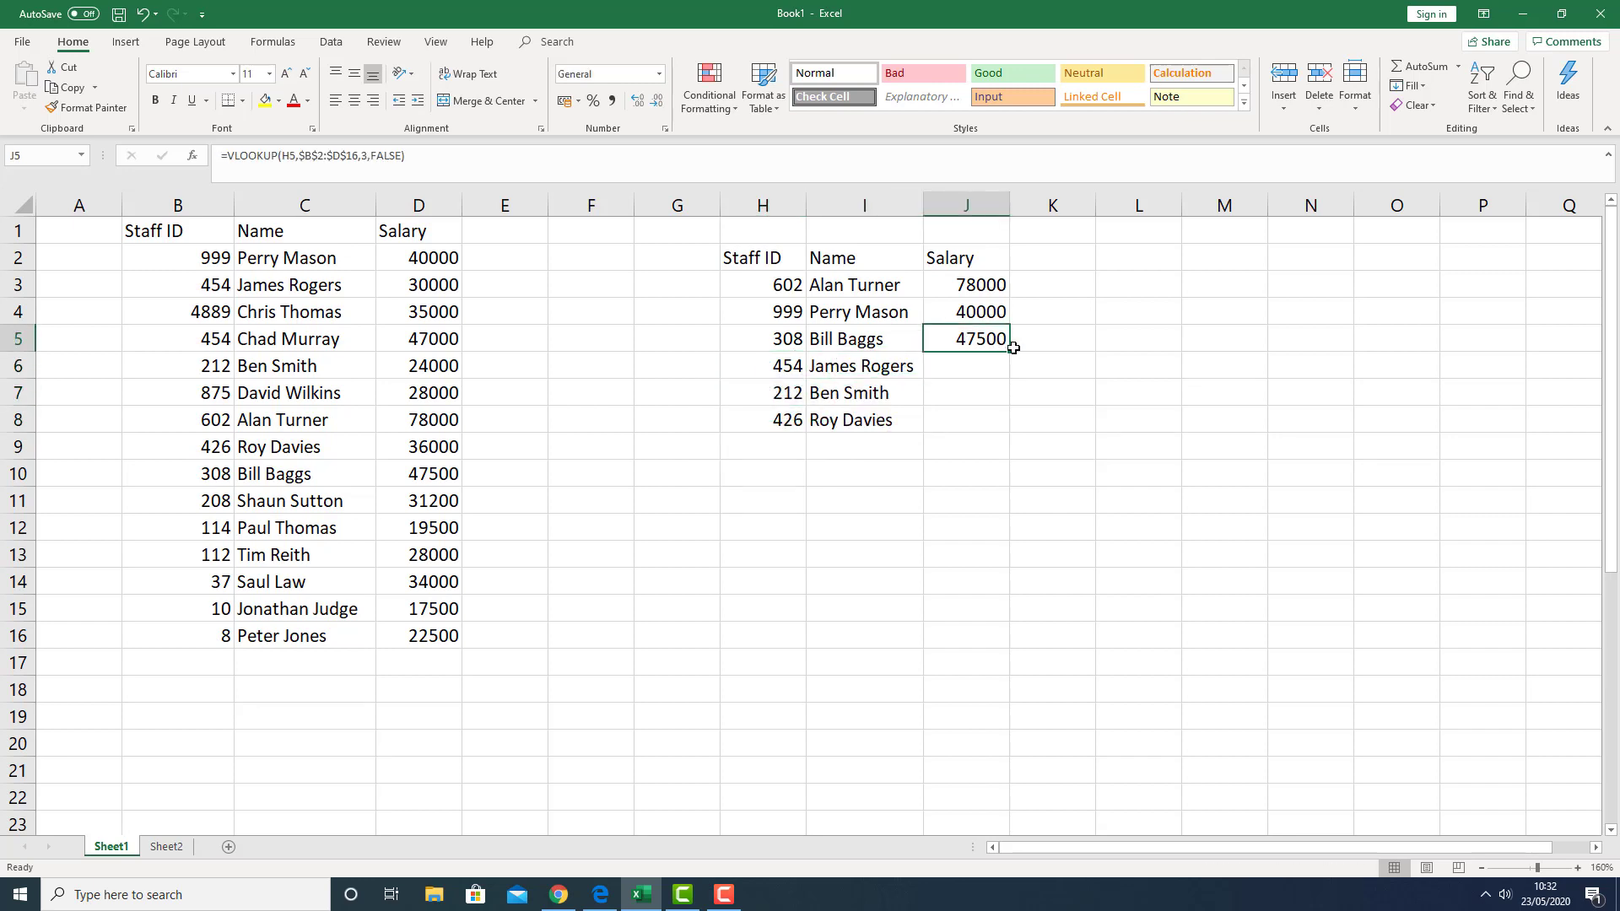
pyautogui.moveTo(1012, 353); pyautogui.dragTo(1015, 433)
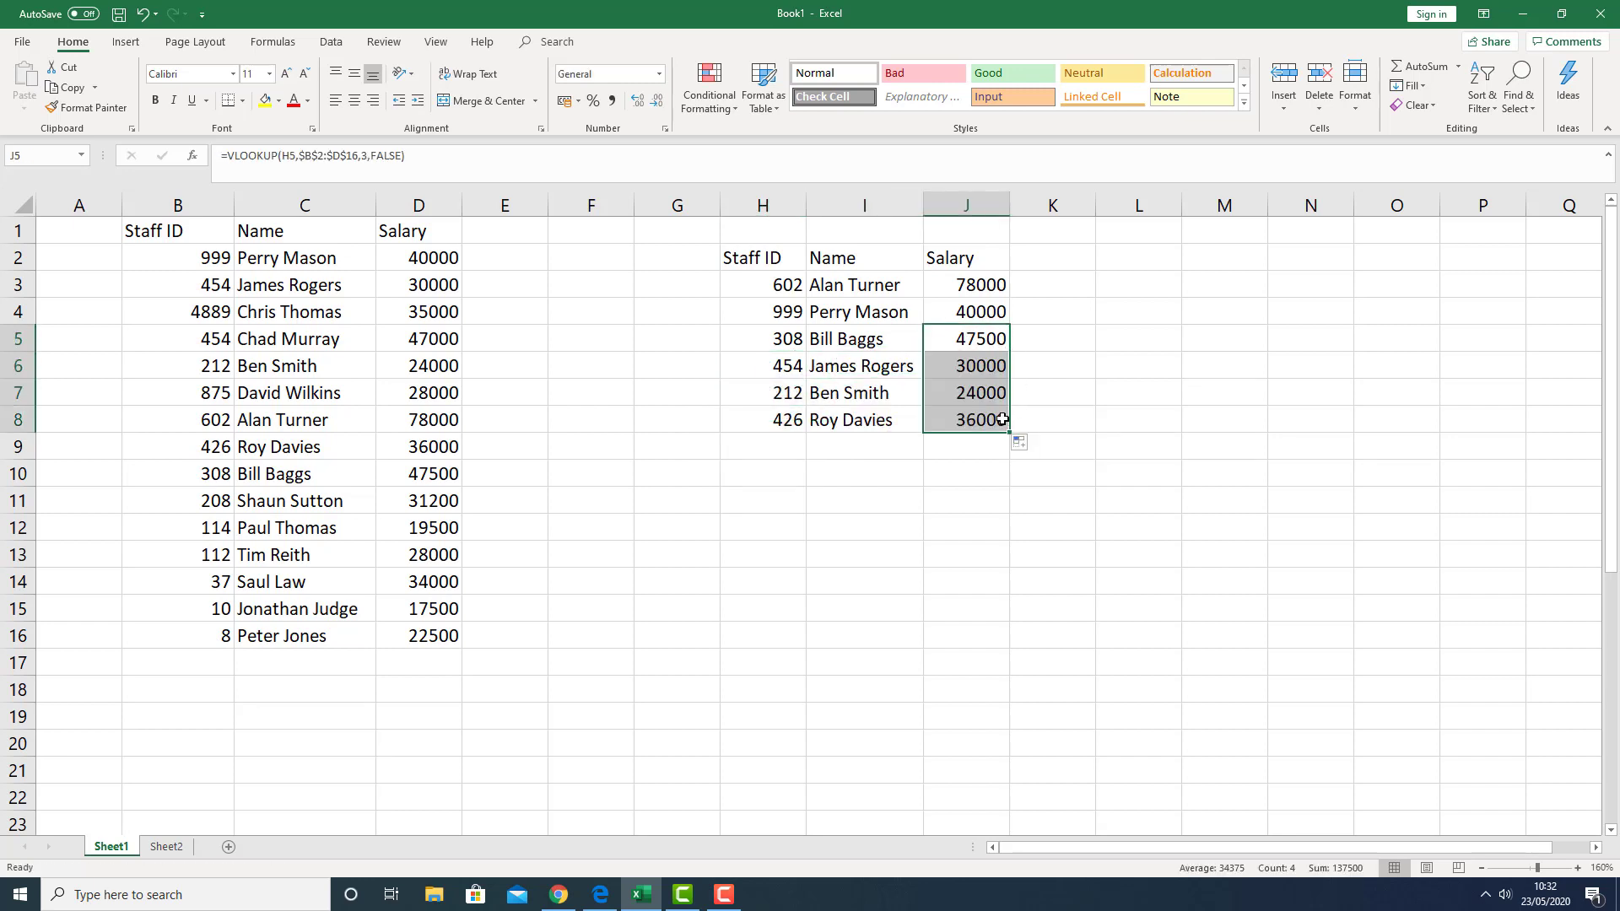
# Step: Review the lookup value, table array and column index arguments of the VLOOKUP in I3
pyautogui.click(908, 373)
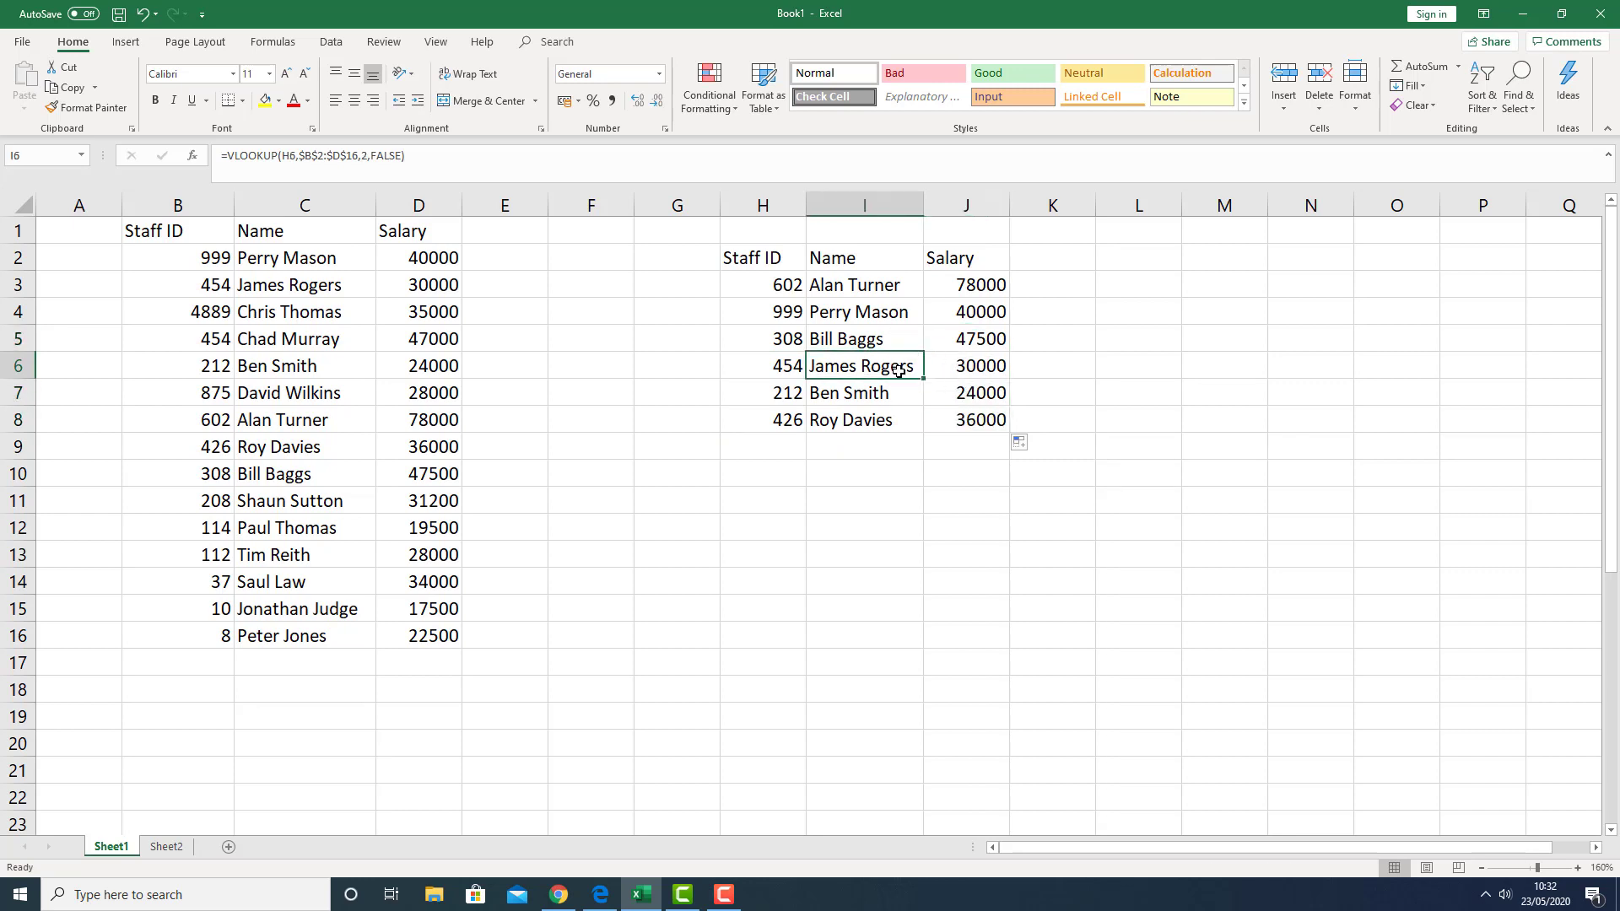
pyautogui.click(850, 293)
pyautogui.click(409, 156)
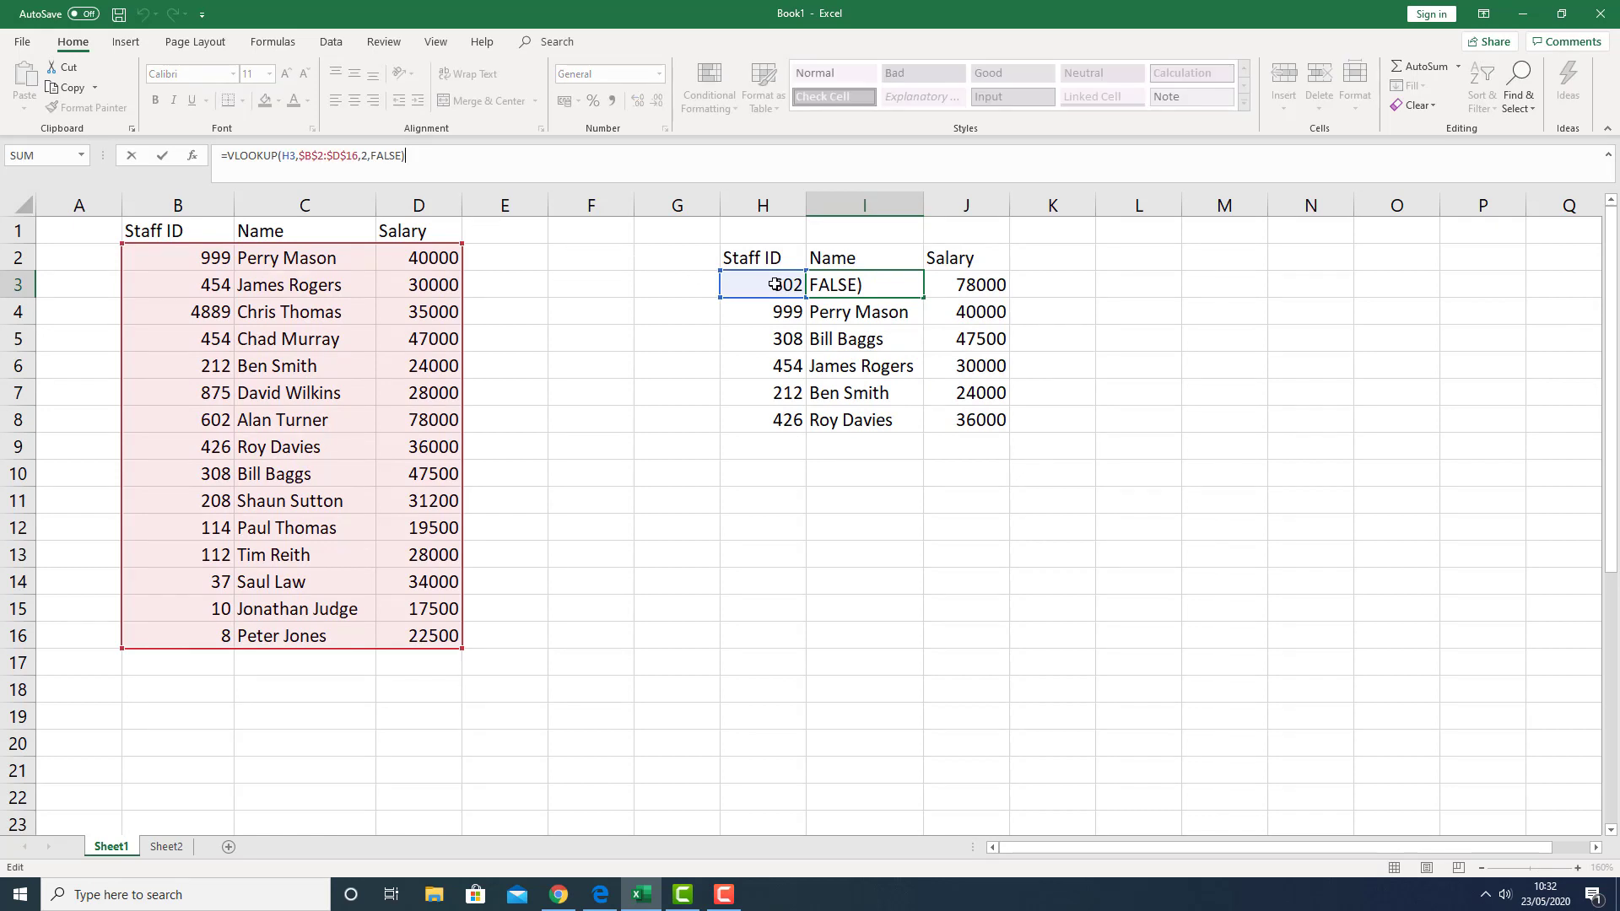
pyautogui.click(291, 161)
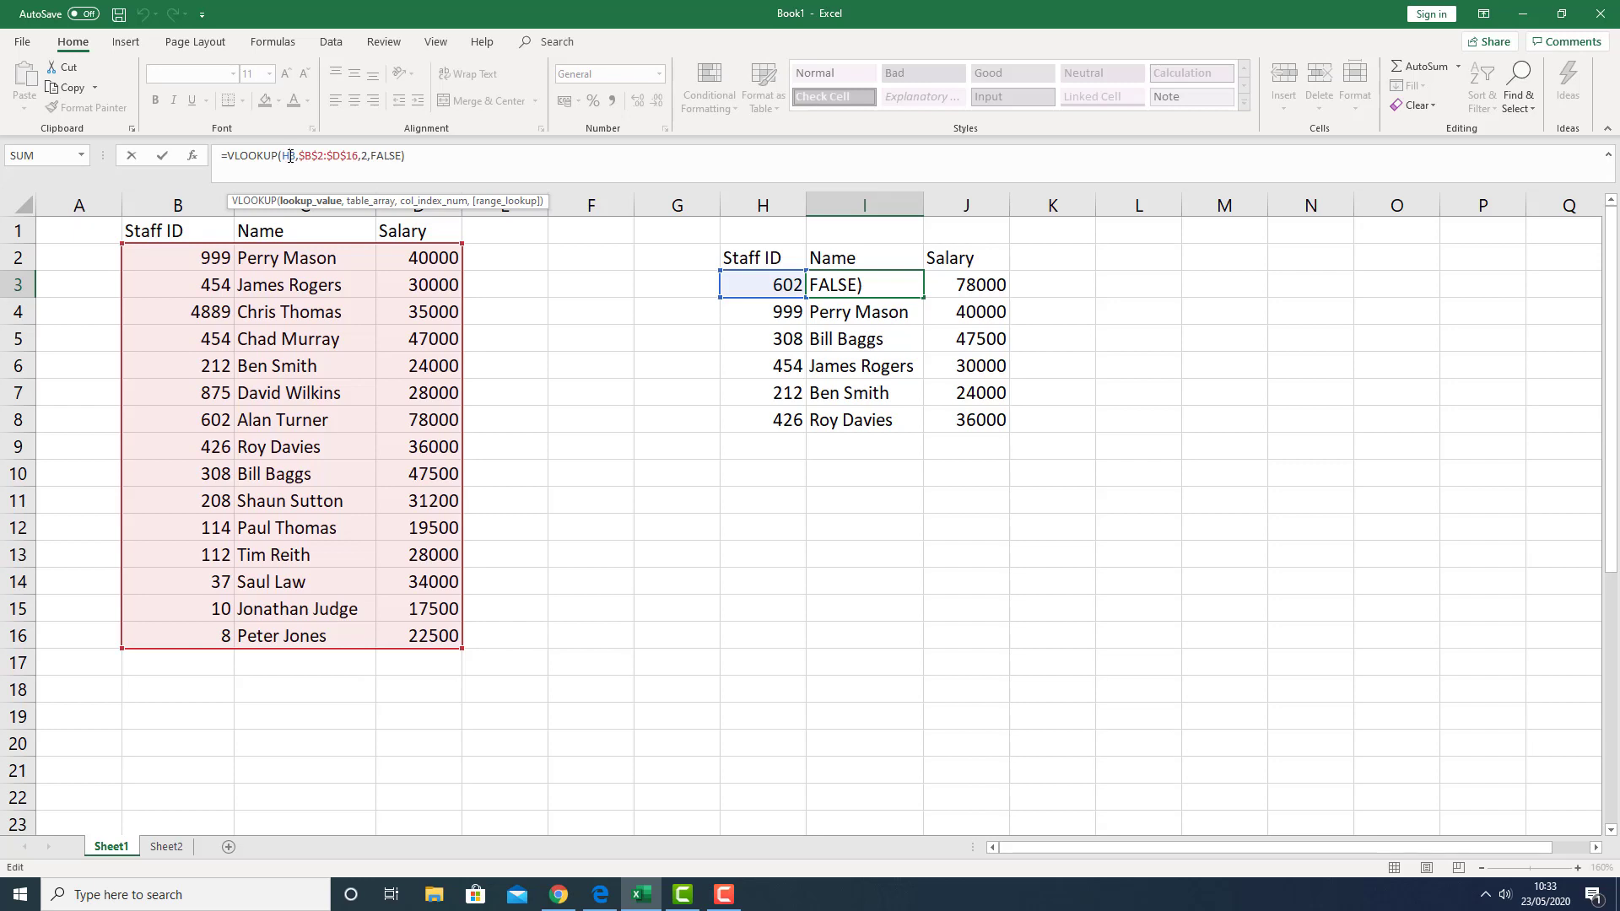
pyautogui.click(324, 156)
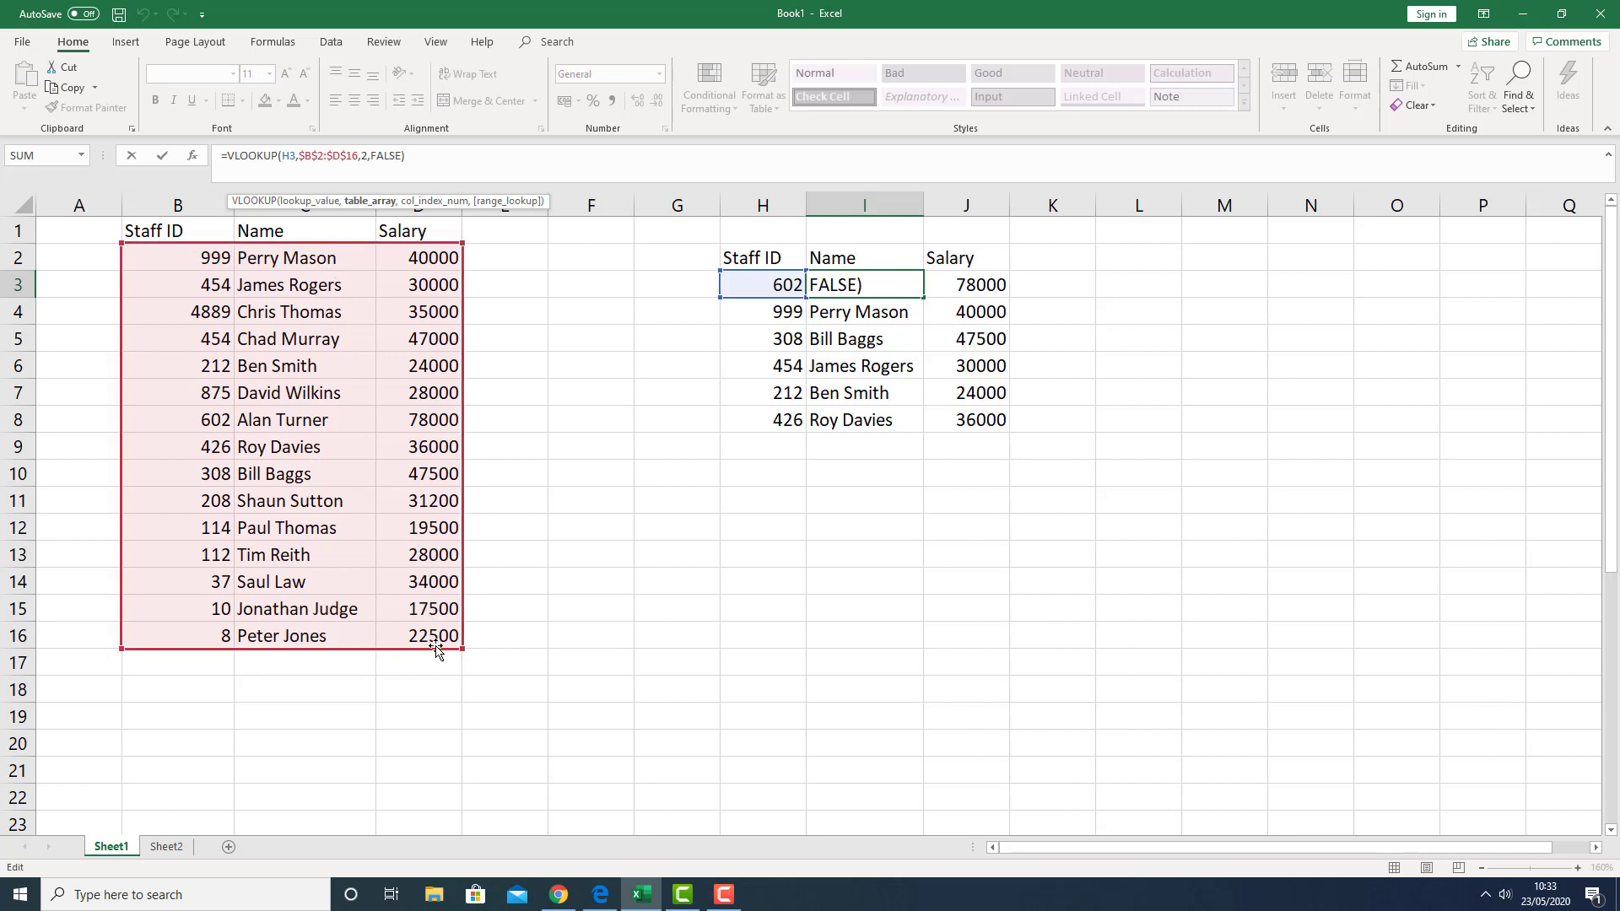
pyautogui.click(363, 163)
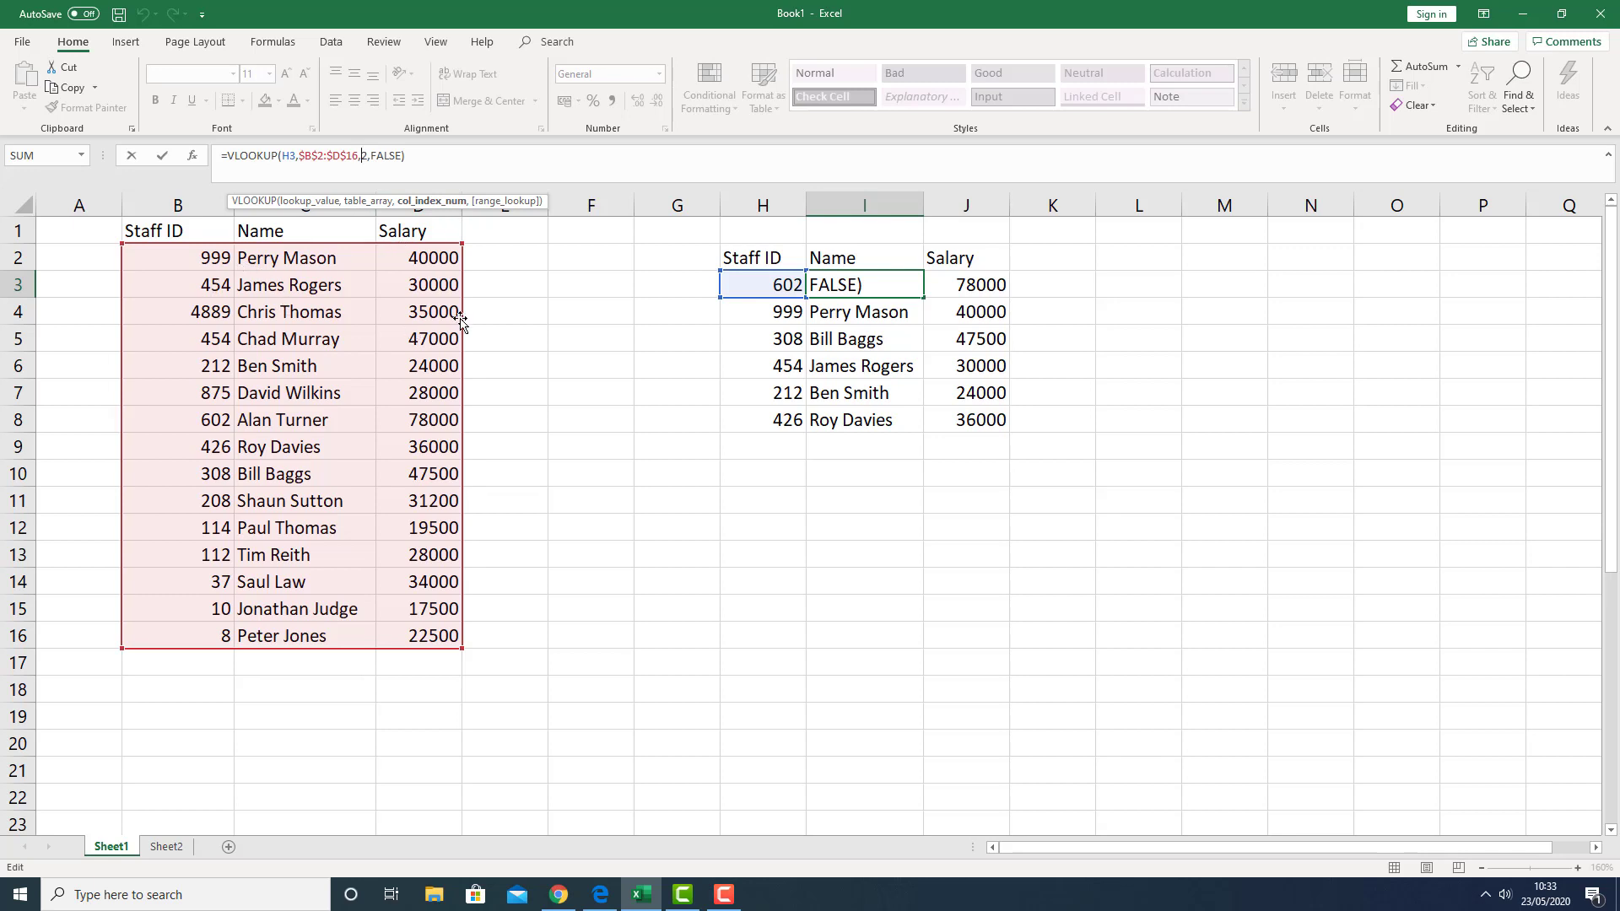
pyautogui.hotkey('ctrl', 'Return')
# Step: Set the column index in I3's VLOOKUP to 1
pyautogui.click(372, 166)
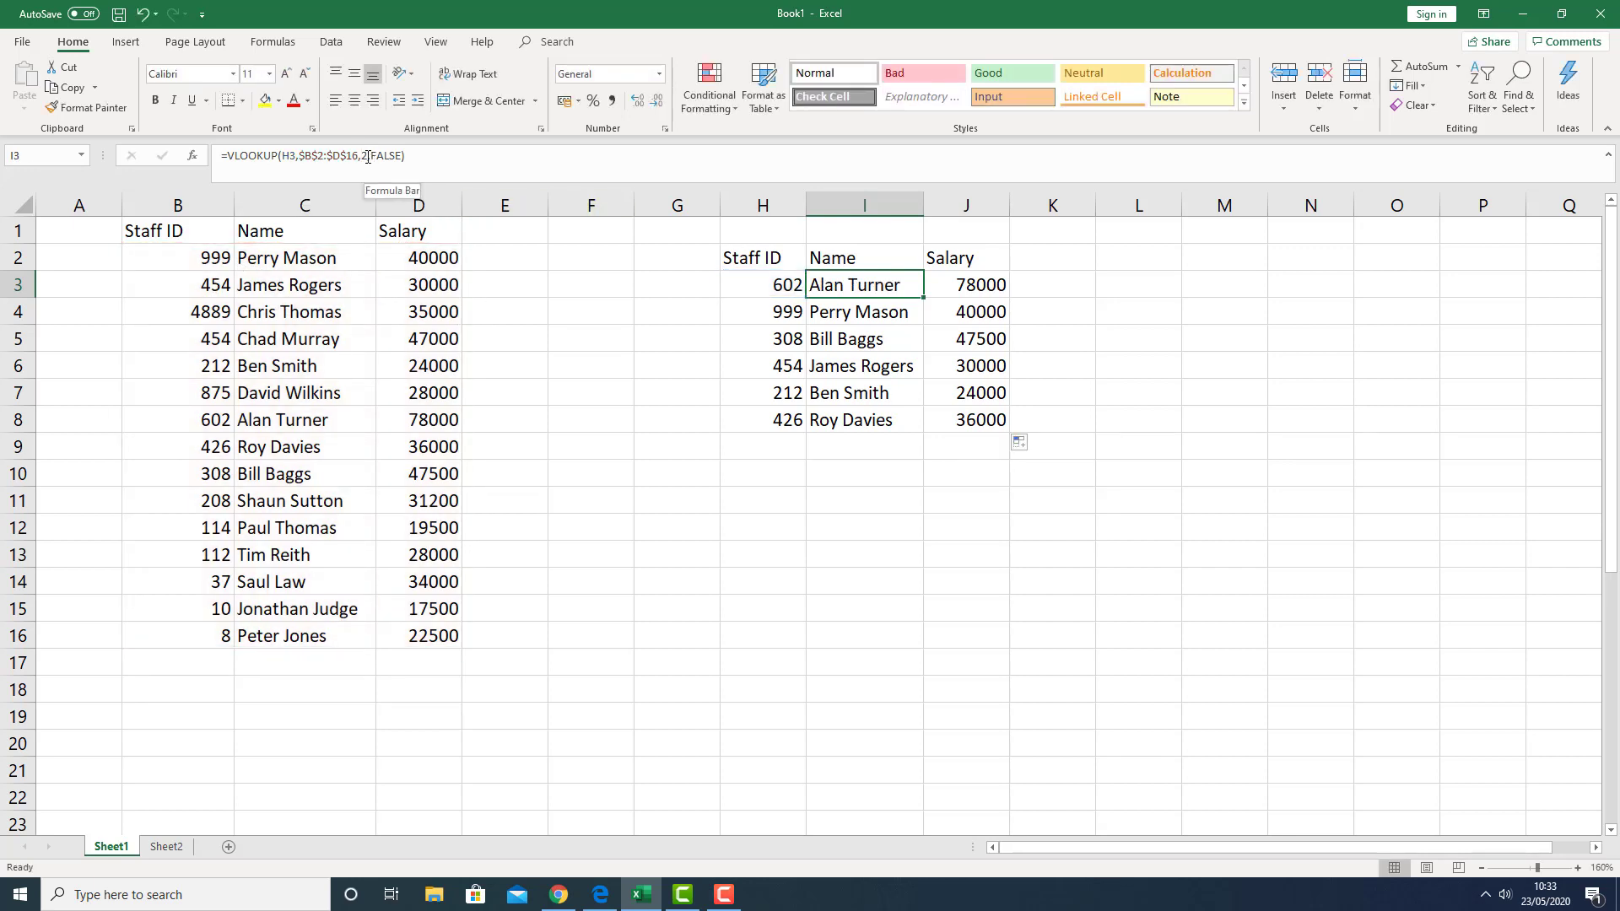
pyautogui.press('BackSpace')
pyautogui.press('BackSpace')
pyautogui.write('1,')
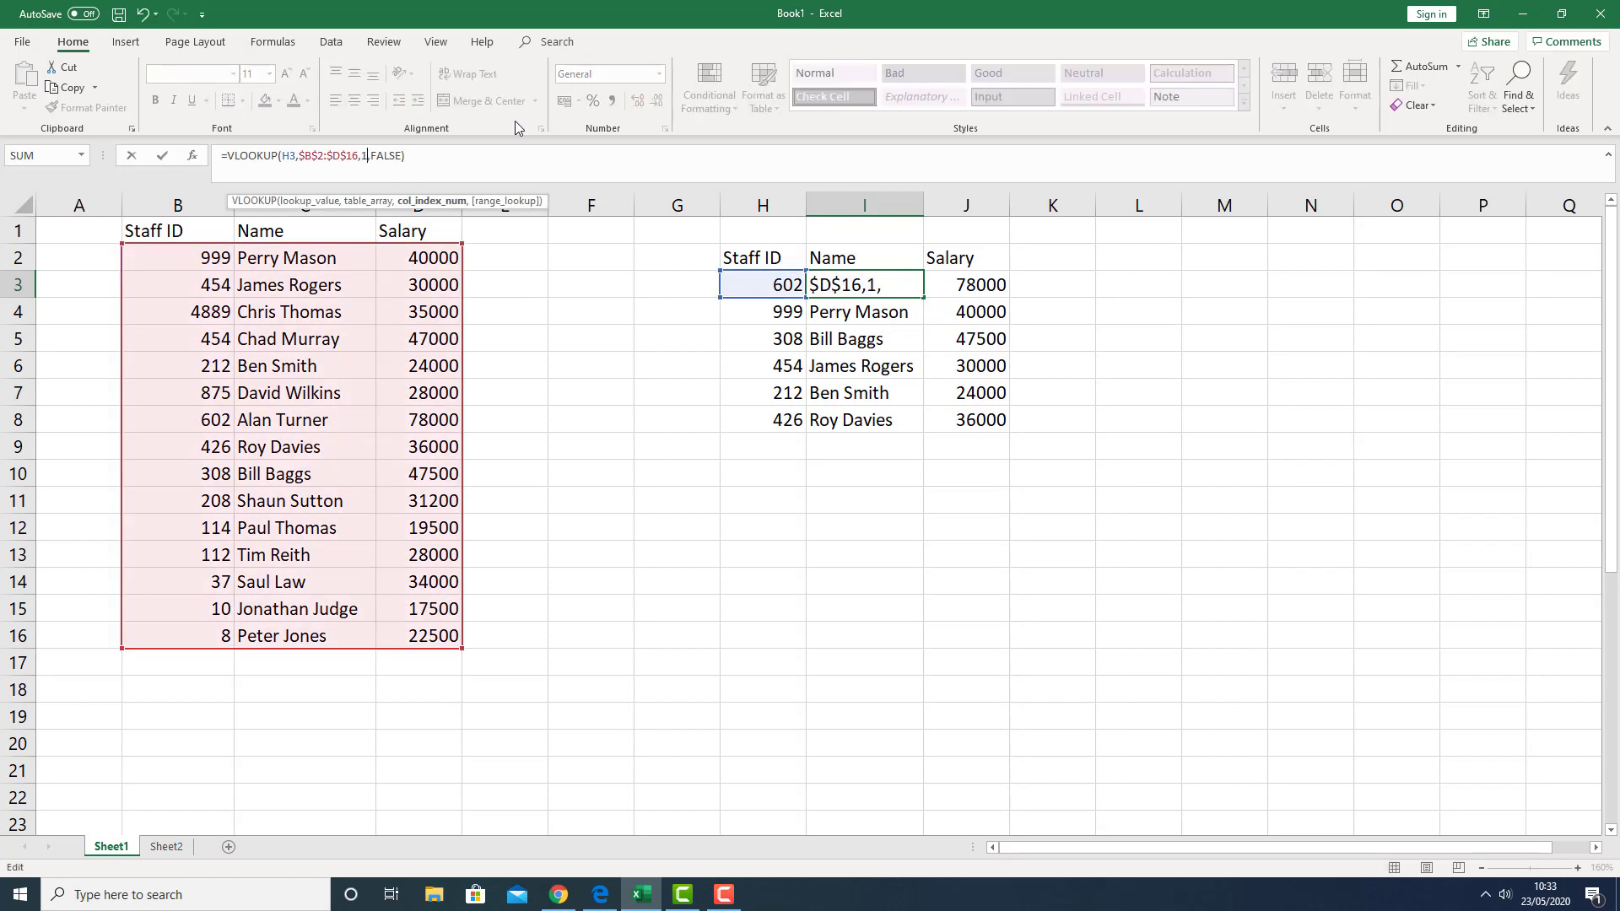
pyautogui.press('Return')
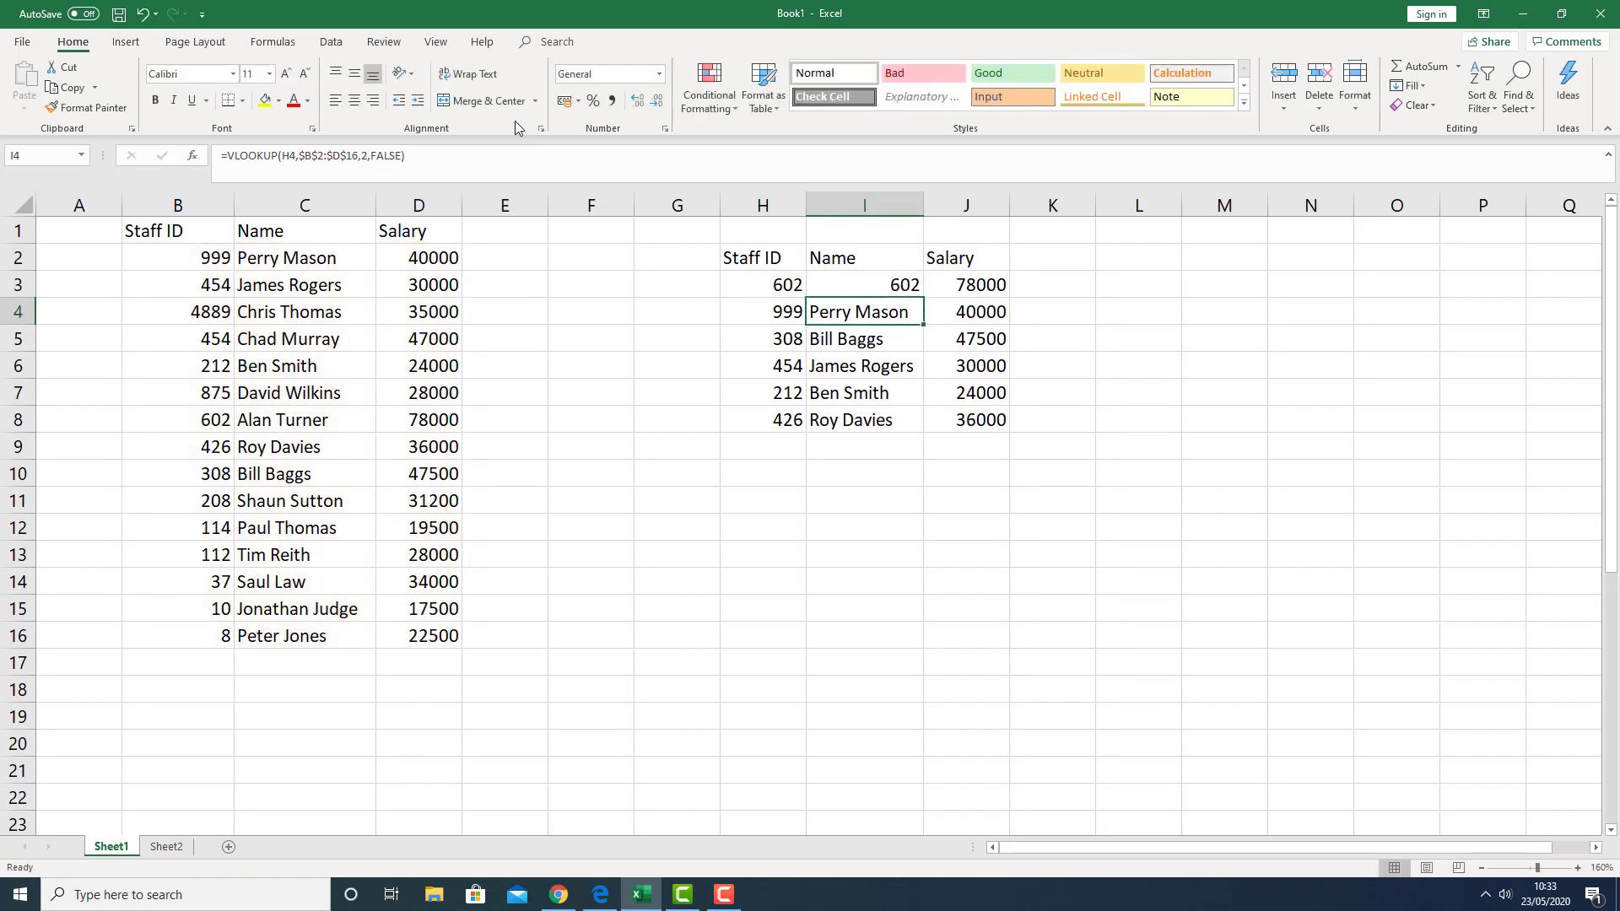
pyautogui.press('Up')
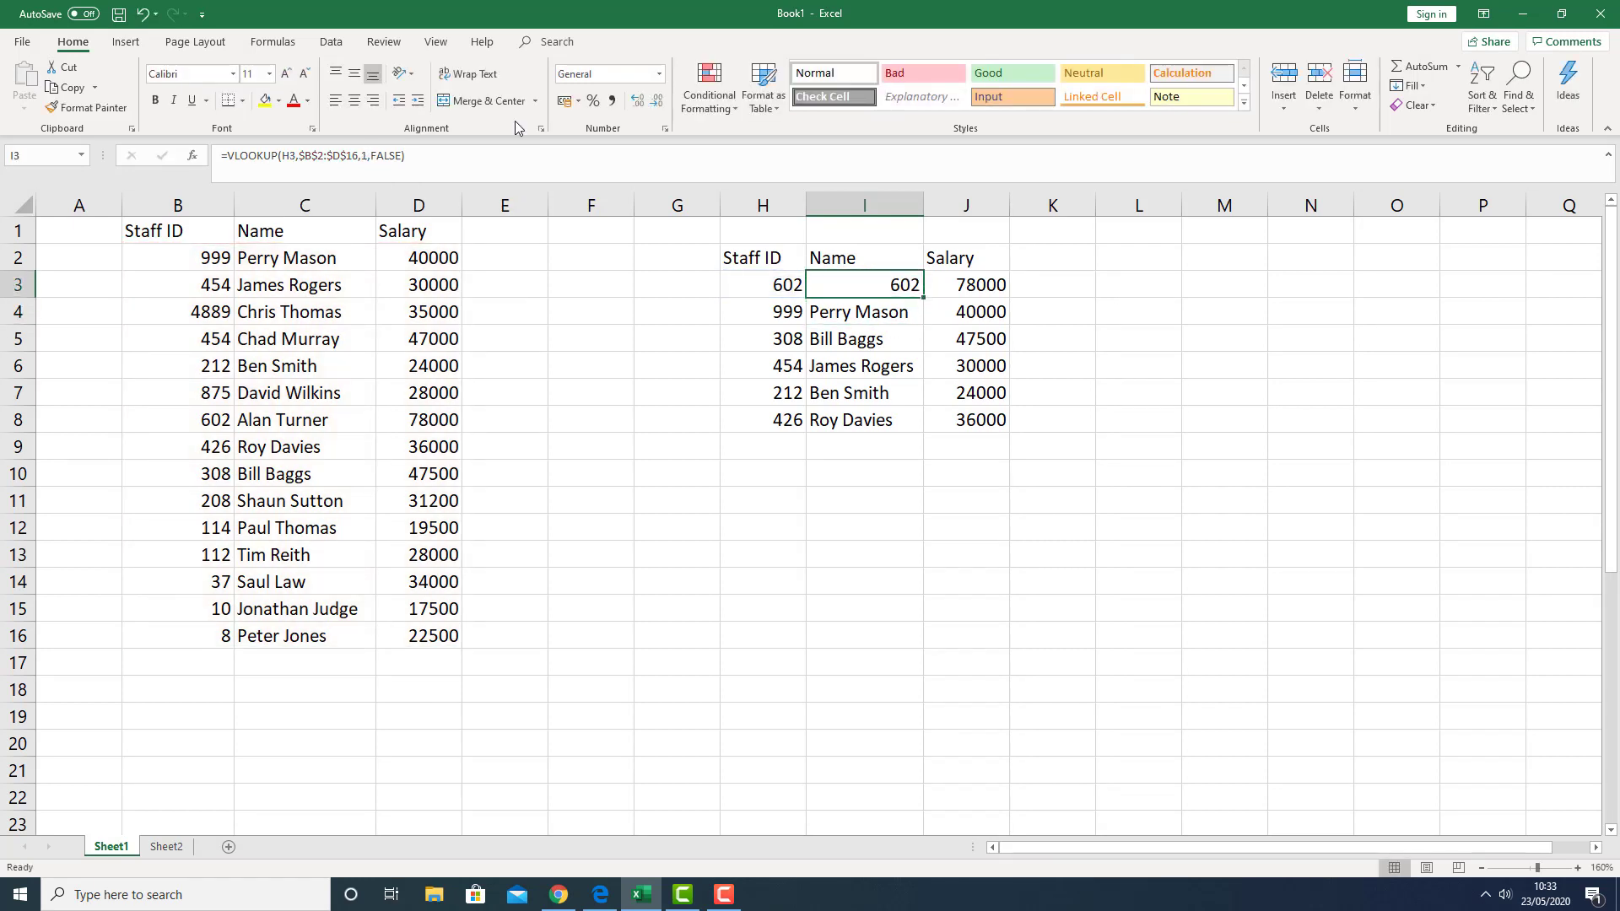
# Step: Set the column index in I3's VLOOKUP to 3
pyautogui.click(365, 156)
pyautogui.press('BackSpace')
pyautogui.write('3')
pyautogui.press('Return')
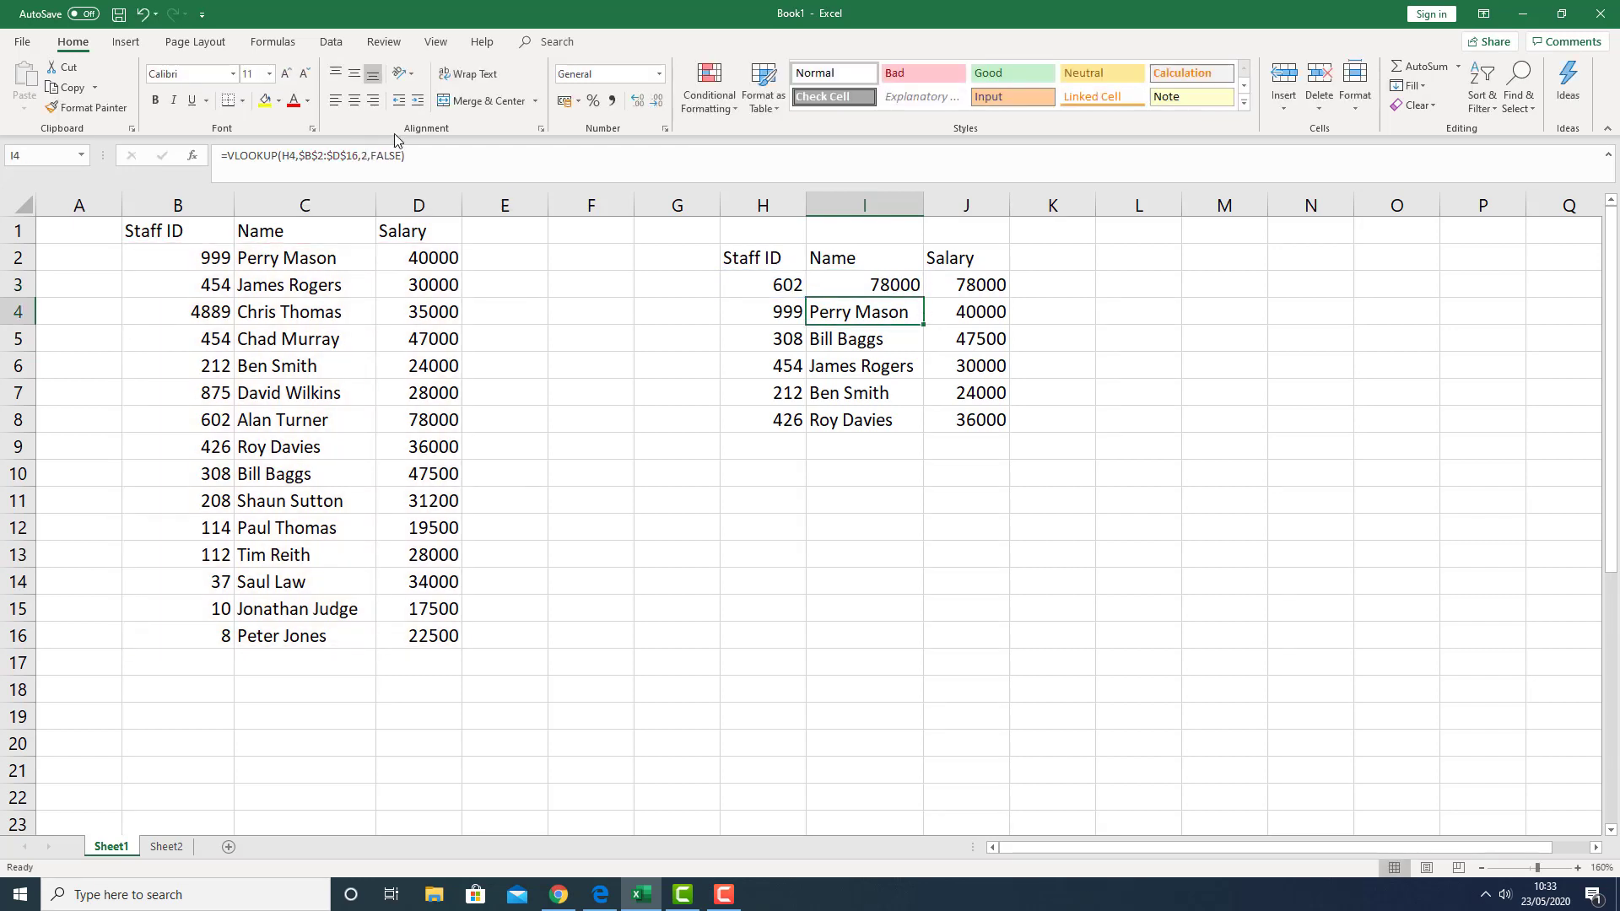
# Step: Set the column index in I3's VLOOKUP to 2
pyautogui.press('Up')
pyautogui.click(365, 158)
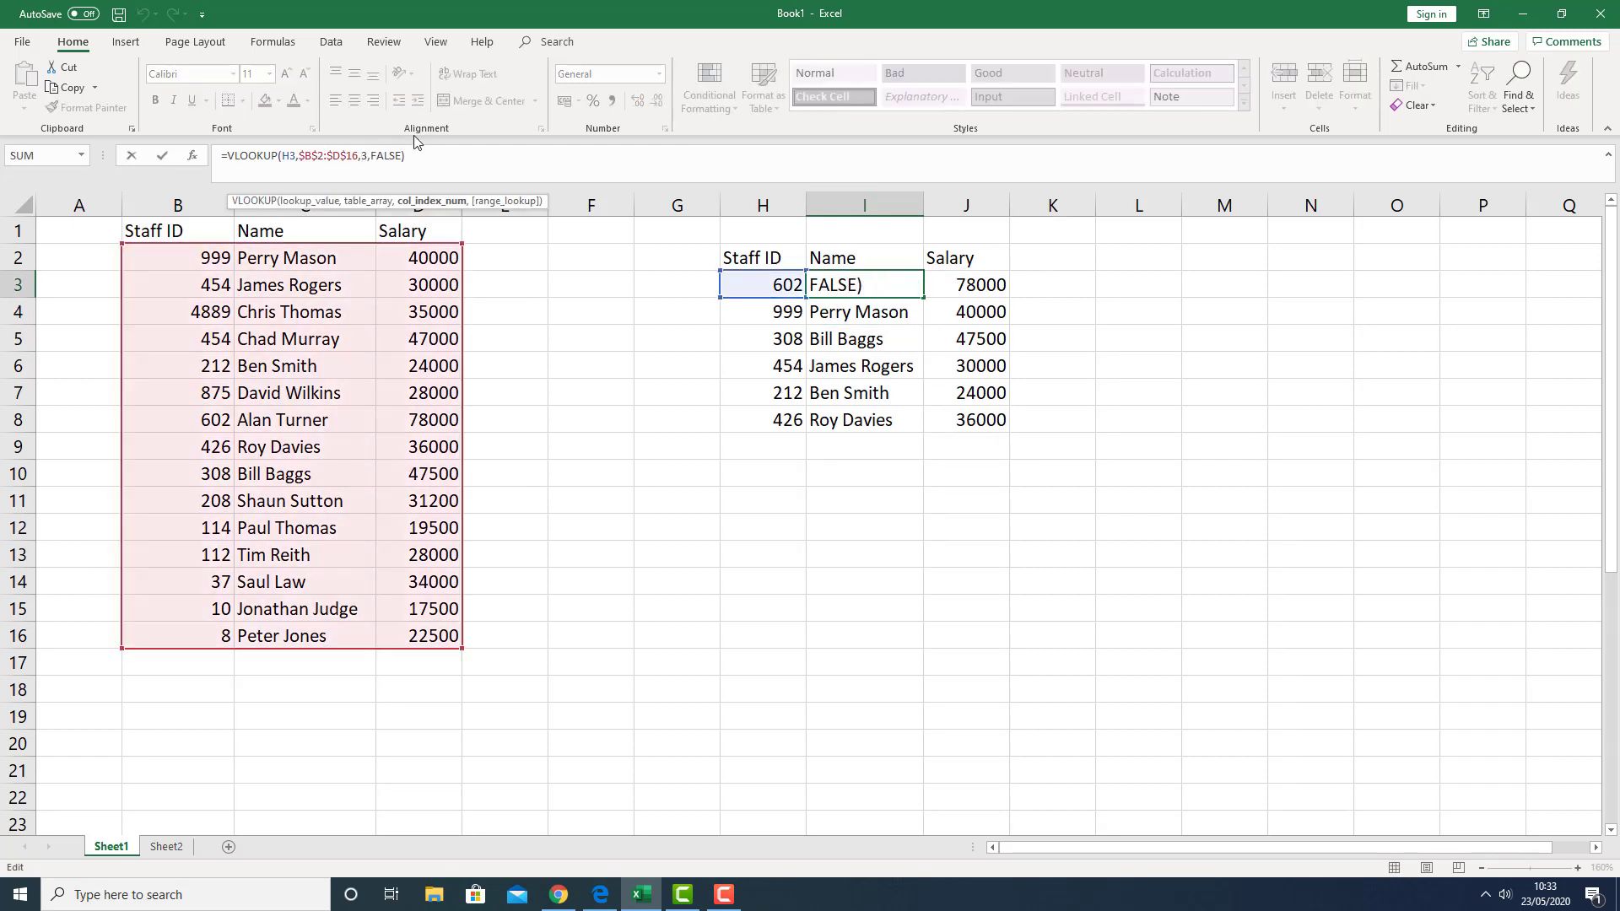
pyautogui.press('Delete')
pyautogui.write('2')
pyautogui.press('Return')
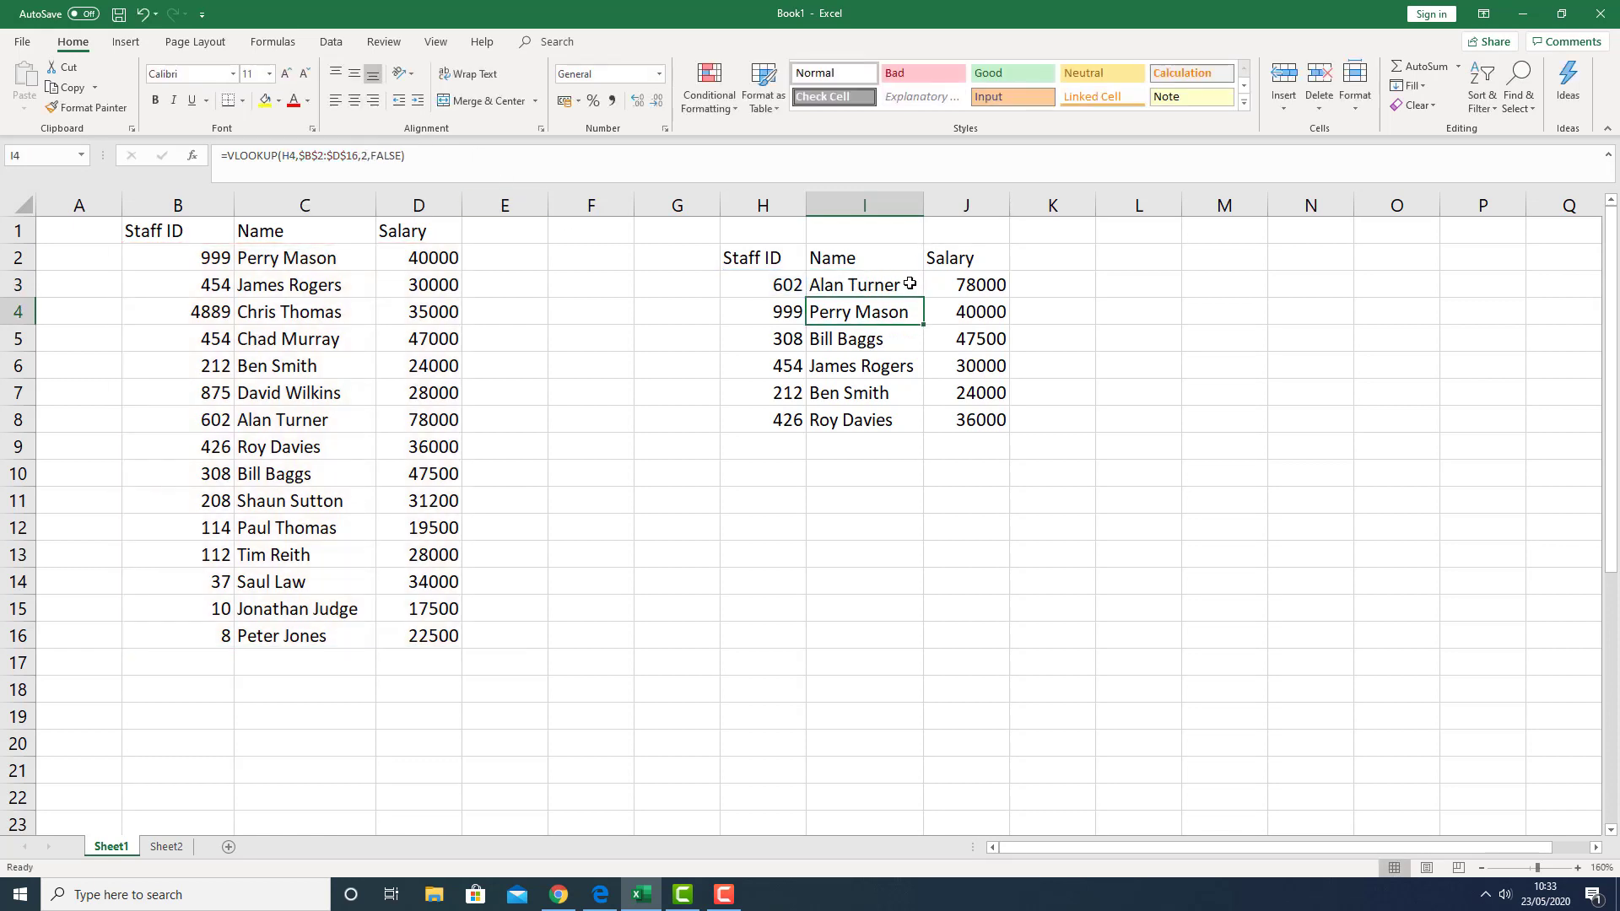
# Step: Examine the range lookup argument of the VLOOKUP in I3
pyautogui.click(861, 283)
pyautogui.click(389, 155)
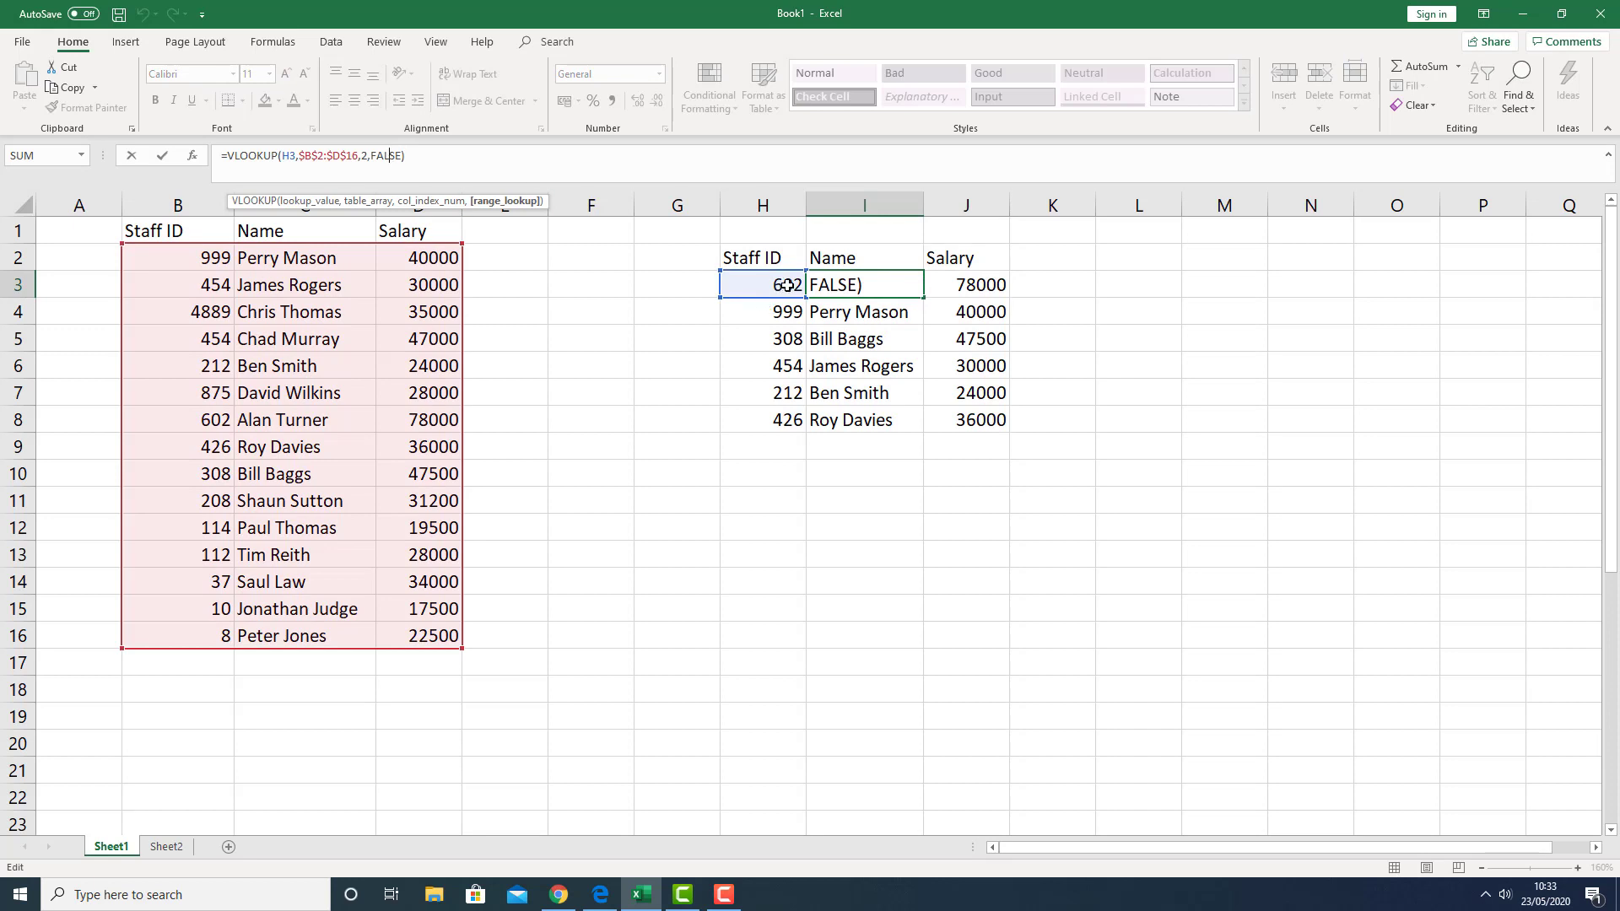
pyautogui.click(848, 287)
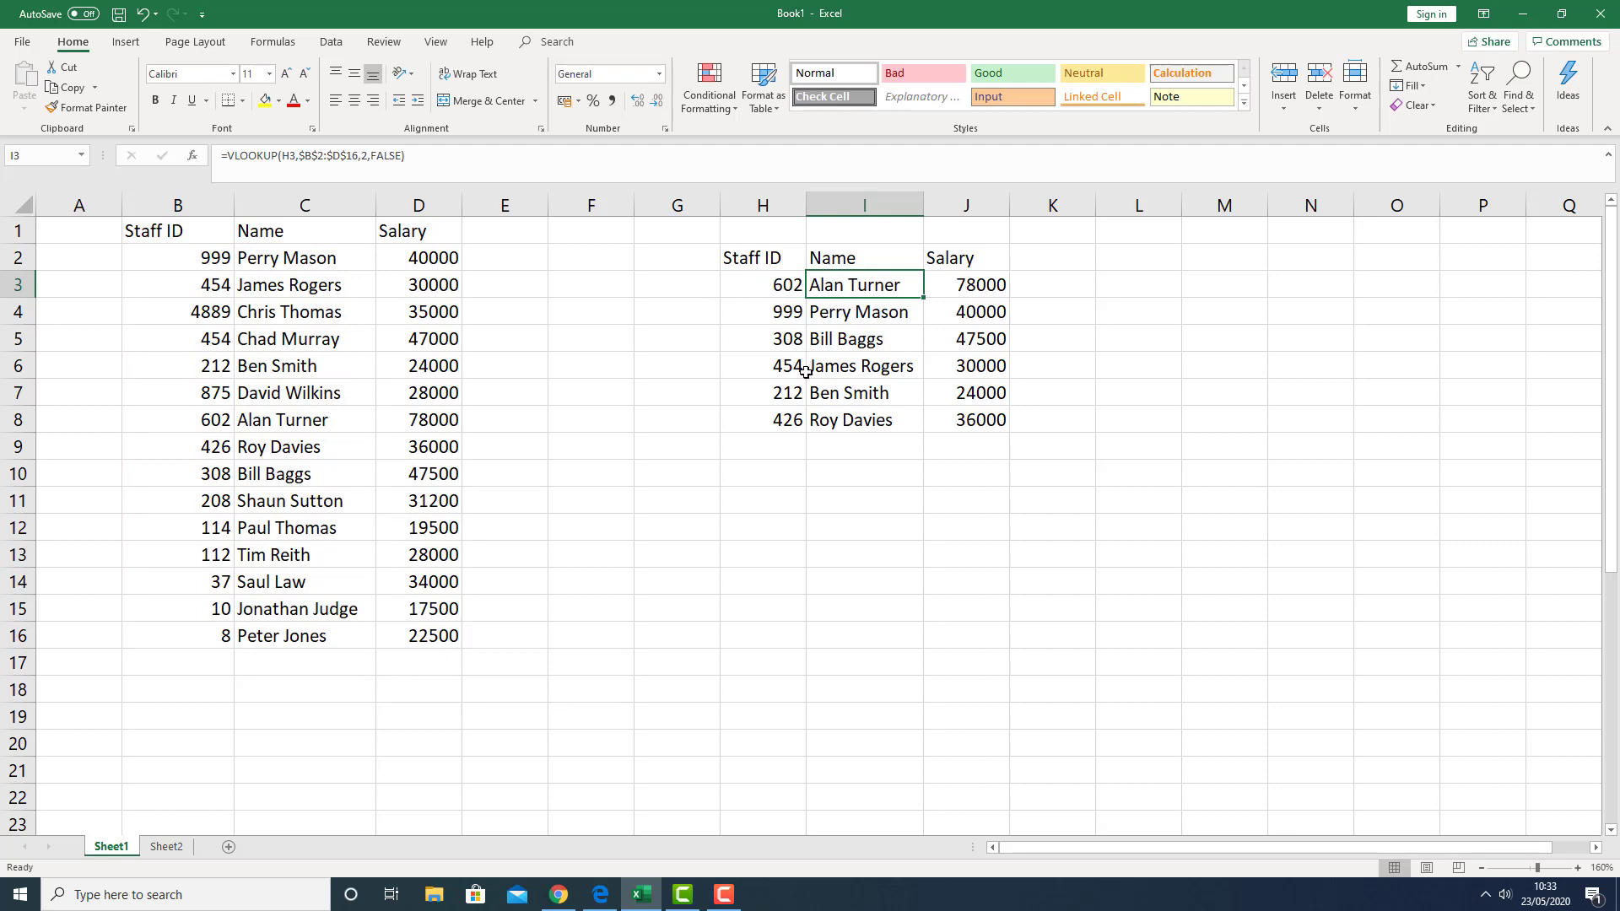
# Step: Enter the numbers 1, 2 and 3 in cells G13:G15
pyautogui.click(700, 552)
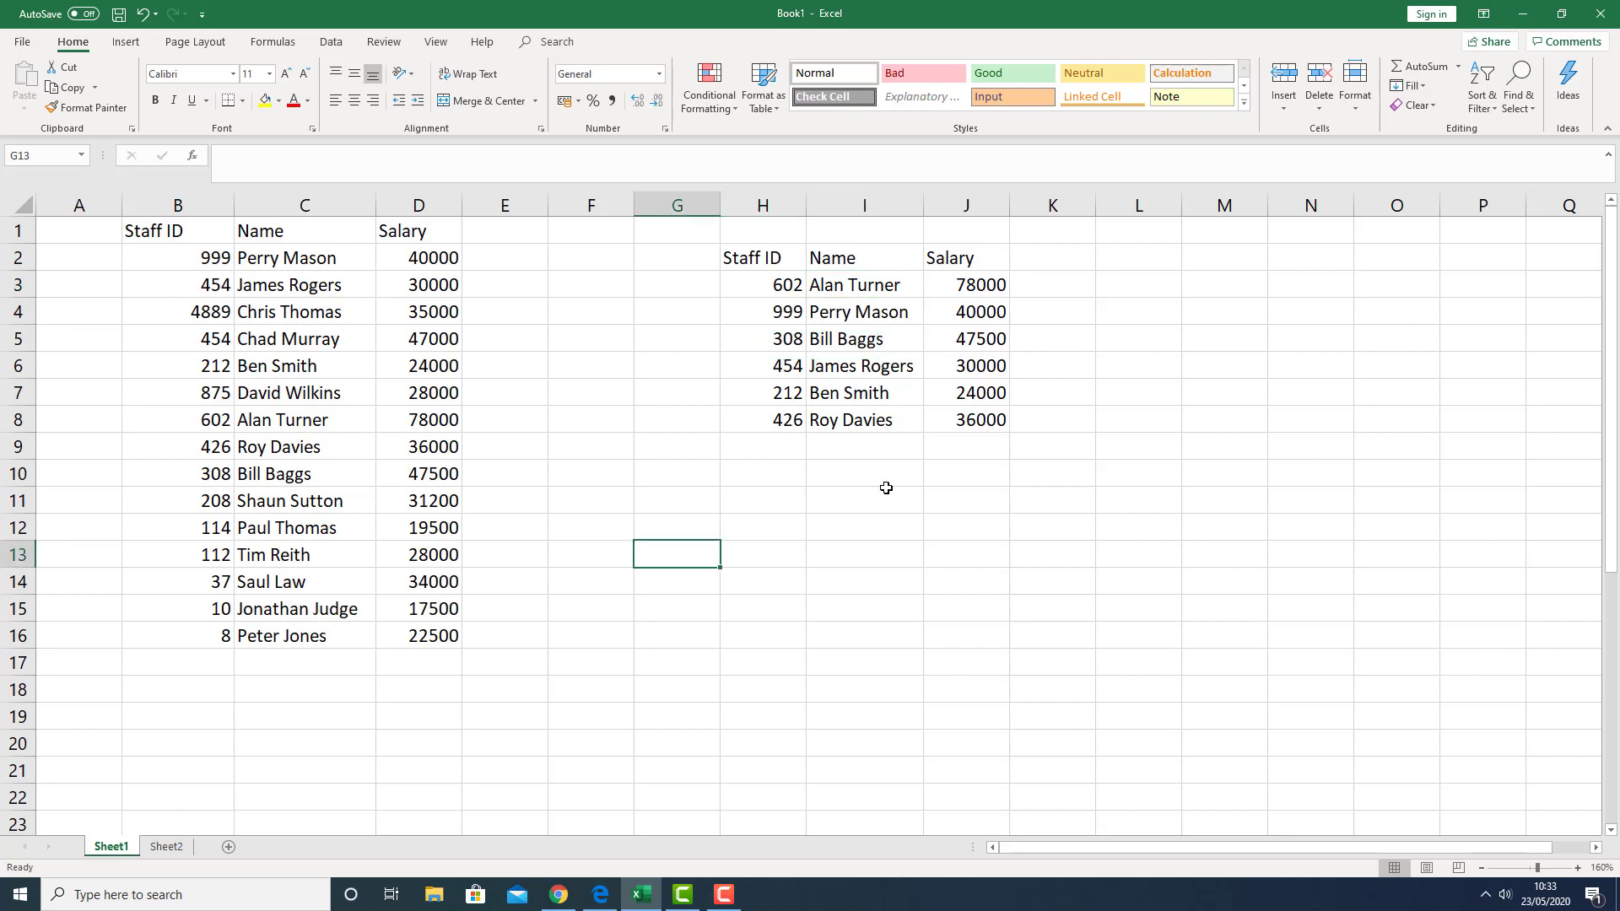
pyautogui.write('1')
pyautogui.press('Return')
pyautogui.write('2')
pyautogui.press('Return')
pyautogui.write('3')
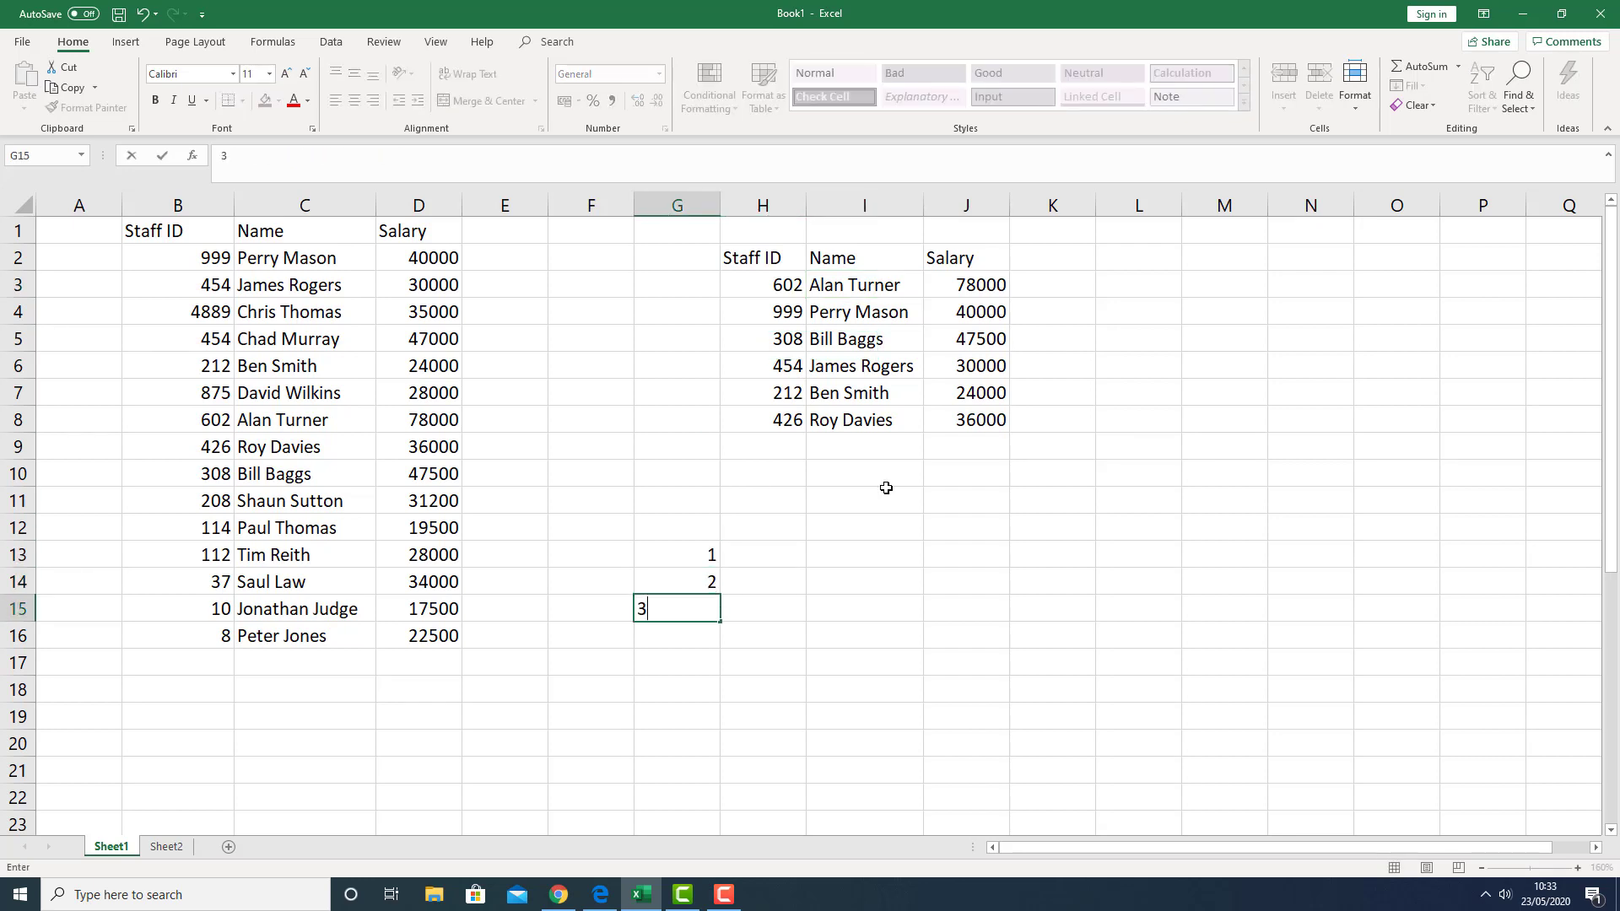
pyautogui.press('Return')
# Step: Enter a sample first name beside each number in cells H13:H15
pyautogui.press('Right')
pyautogui.press('Right')
pyautogui.press('Right')
pyautogui.press('Up')
pyautogui.press('Up')
pyautogui.press('Left')
pyautogui.press('Left')
pyautogui.press('Up')
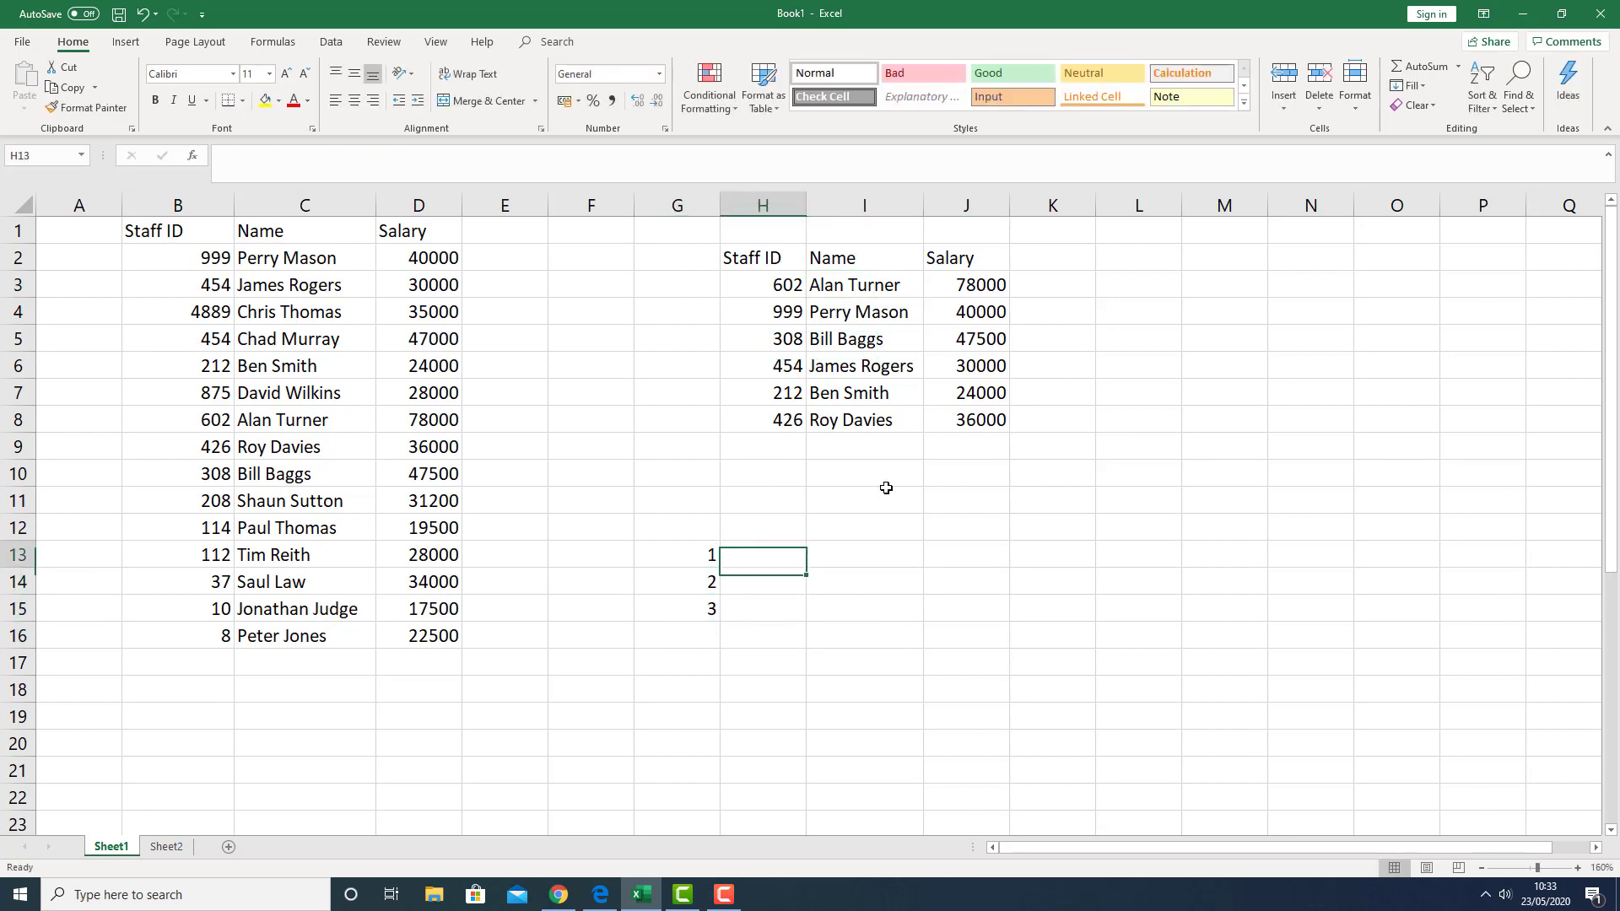
pyautogui.write('bill')
pyautogui.press('Return')
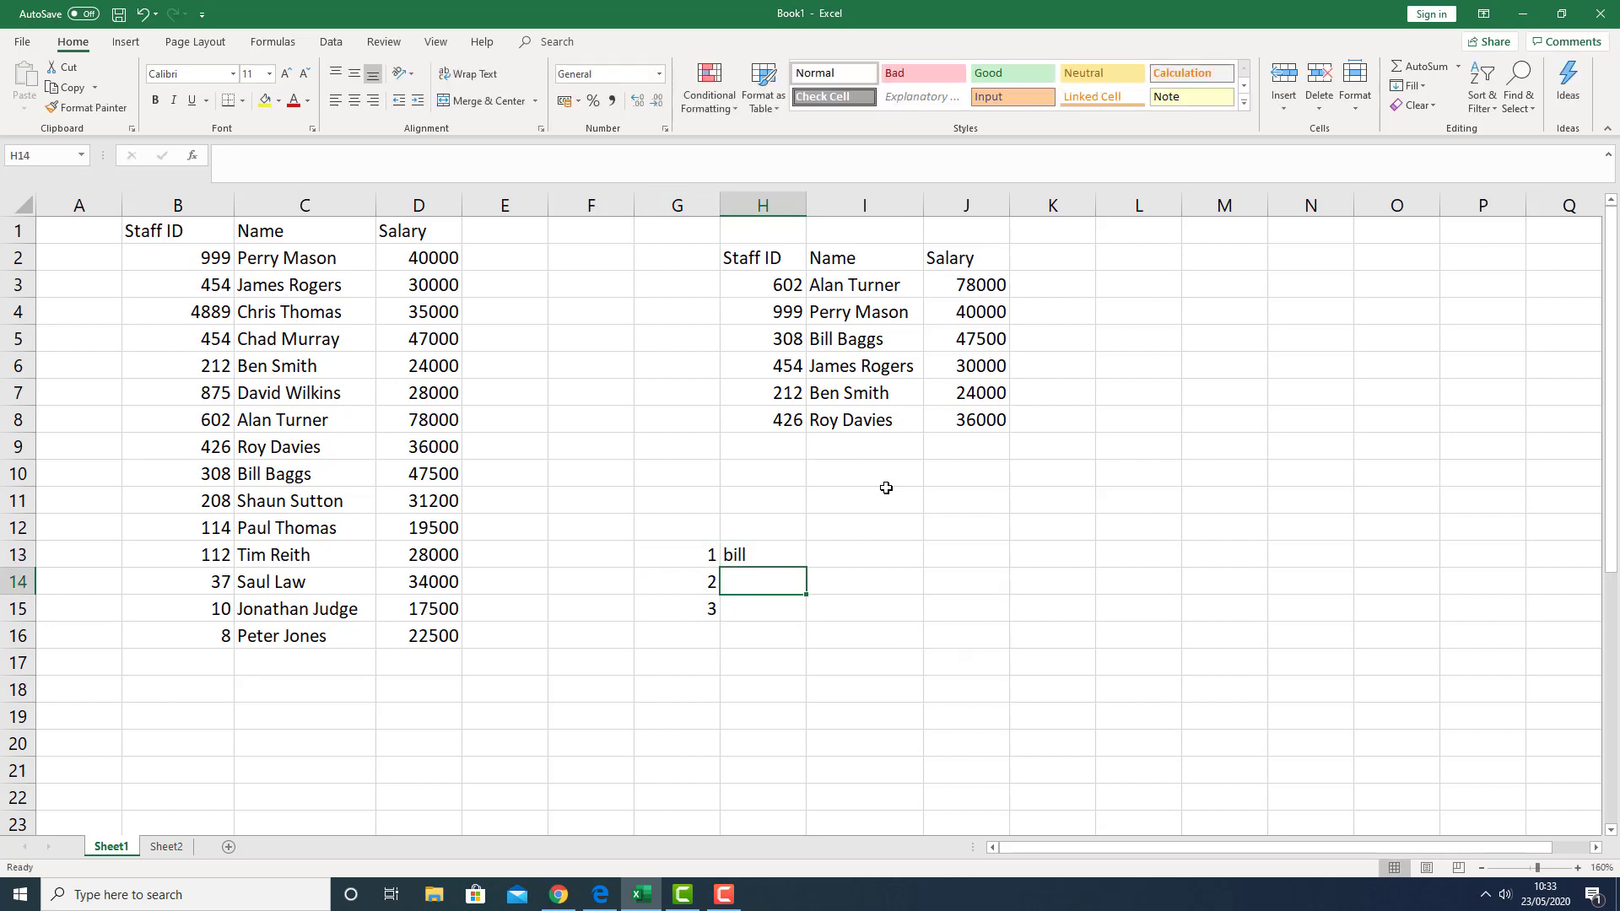
pyautogui.write('will')
pyautogui.press('Return')
pyautogui.write('jim')
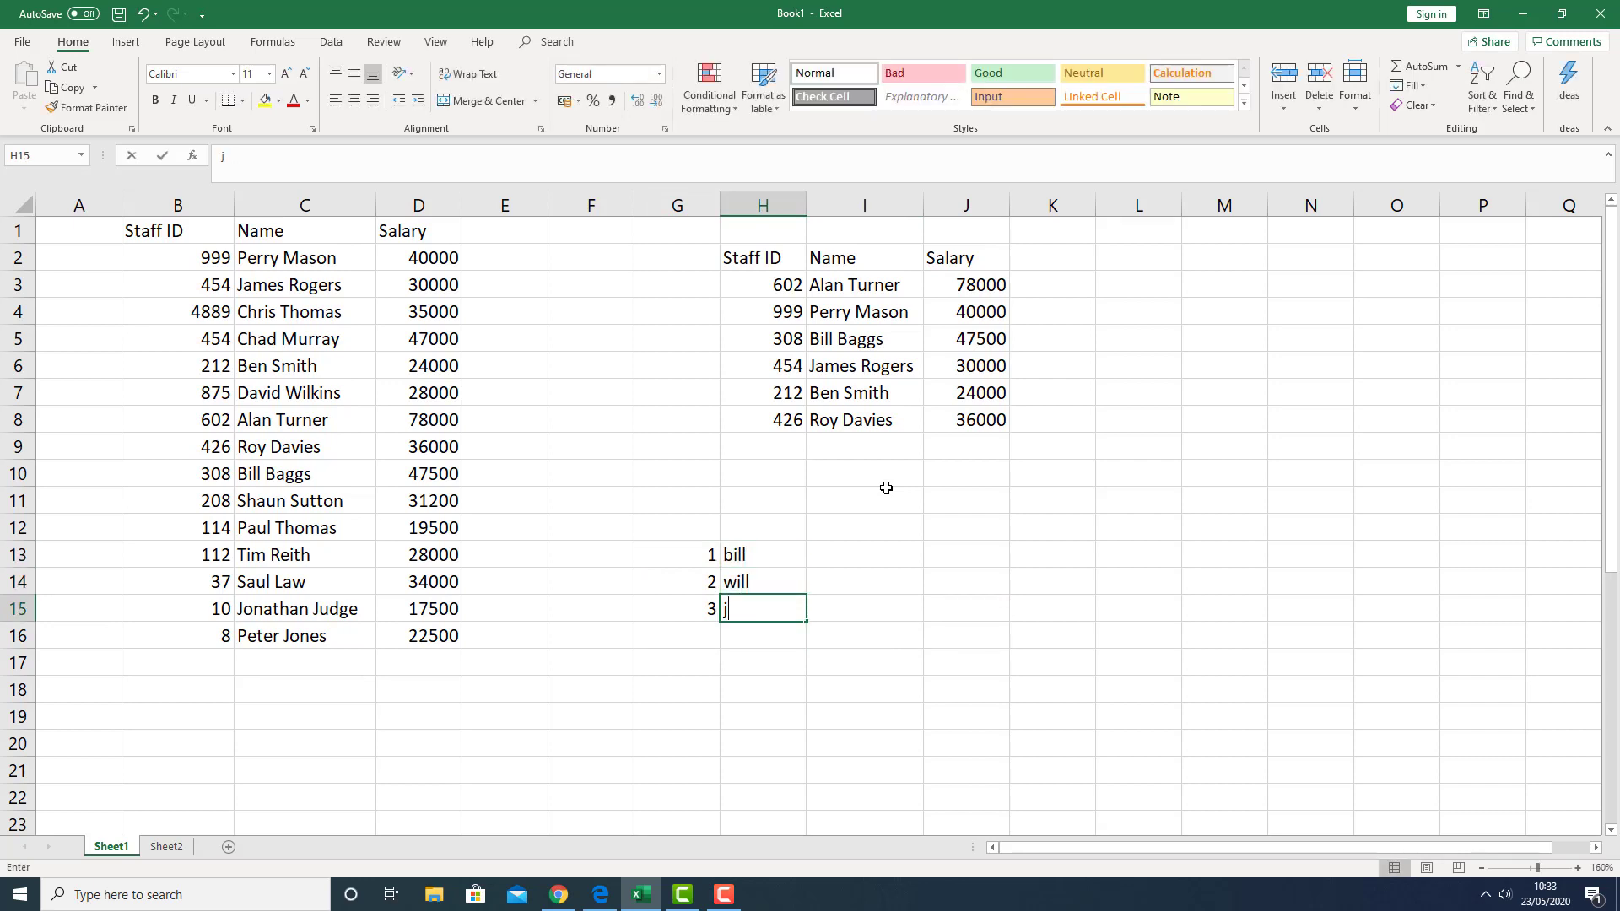
pyautogui.press('Return')
pyautogui.press('Up')
pyautogui.press('Right')
pyautogui.press('Right')
pyautogui.press('Right')
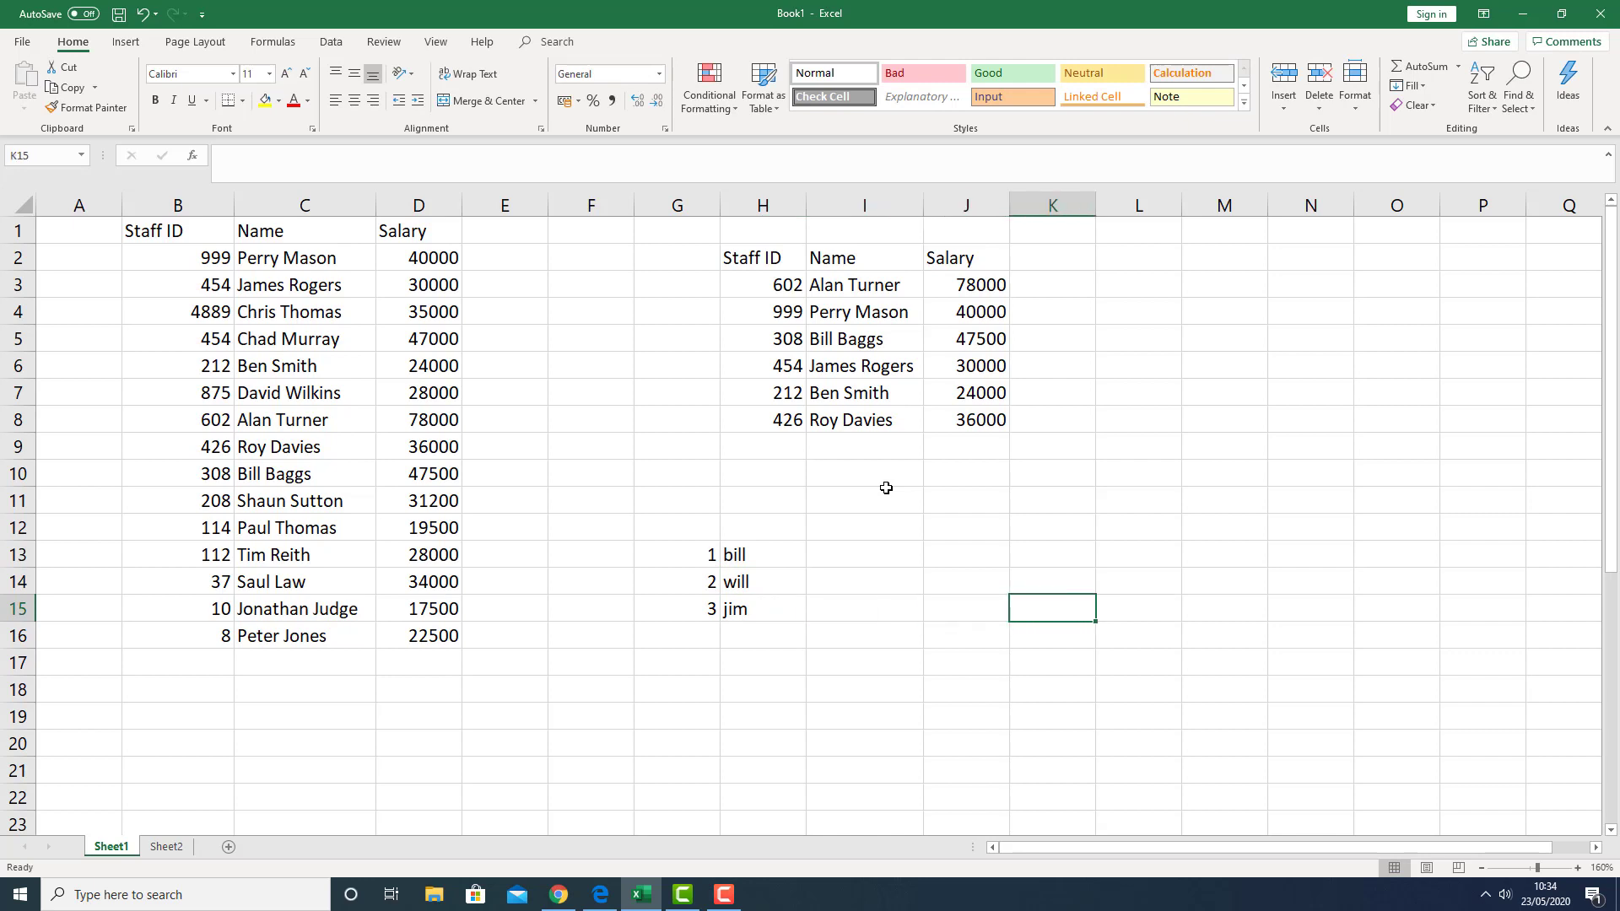
# Step: Enter the lookup value 3 in cell J13, beside the small sample table
pyautogui.press('Up')
pyautogui.press('Left')
pyautogui.press('Up')
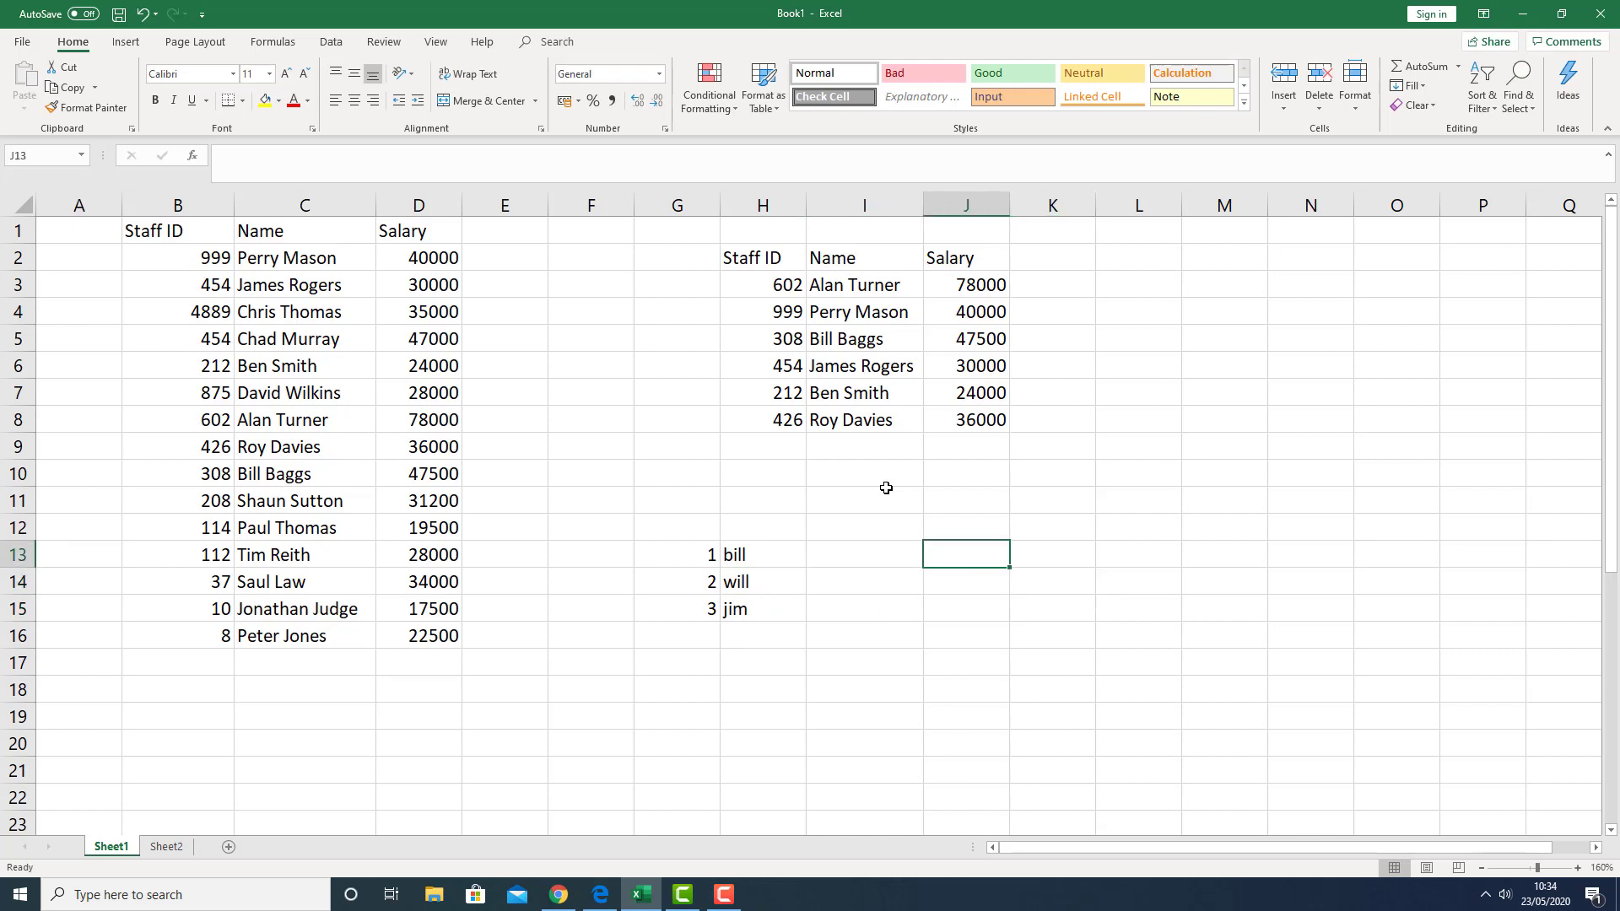
pyautogui.write('3')
pyautogui.press('Tab')
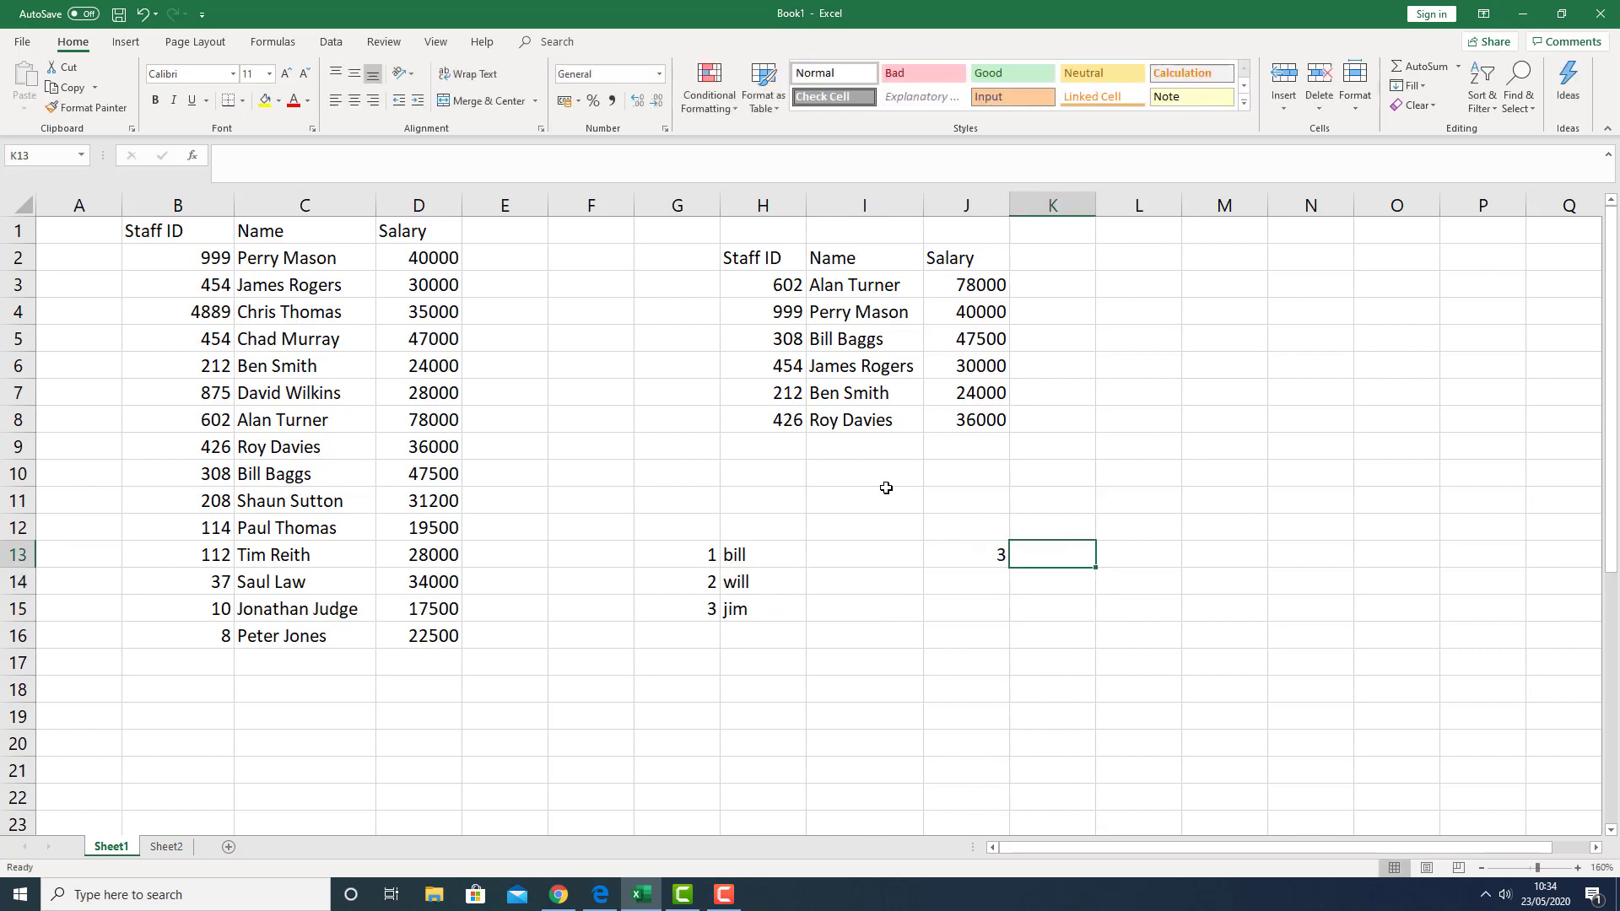
# Step: Enter a VLOOKUP in K13 that looks up J13 in G13:H15 and returns column 2 with range lookup set to false
pyautogui.write('=')
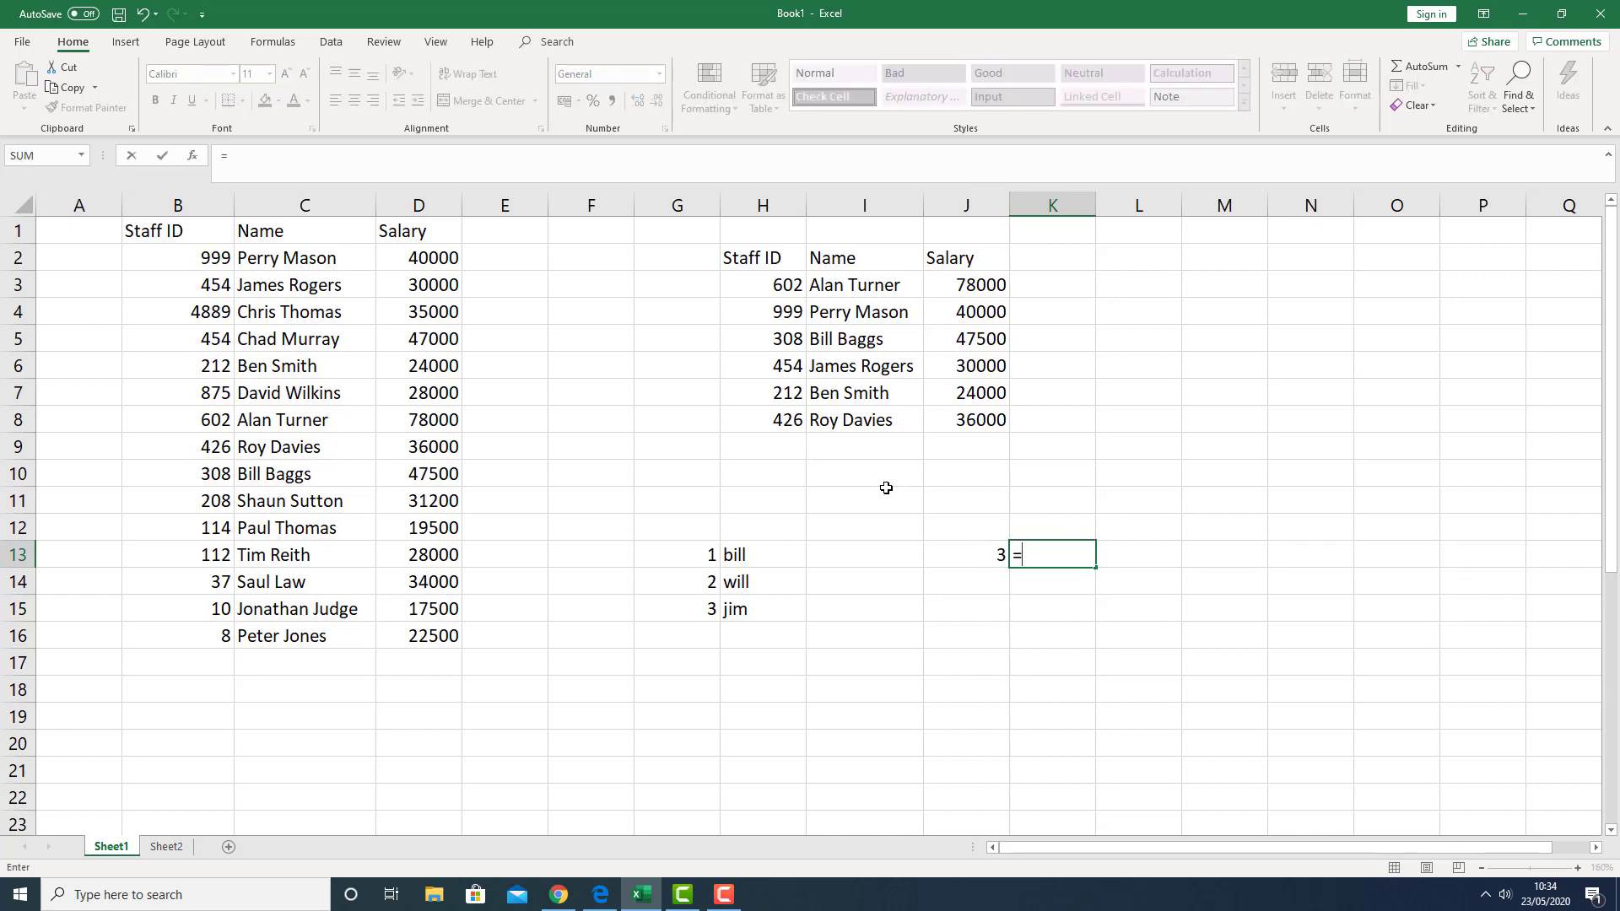
pyautogui.write('vloo')
pyautogui.press('Tab')
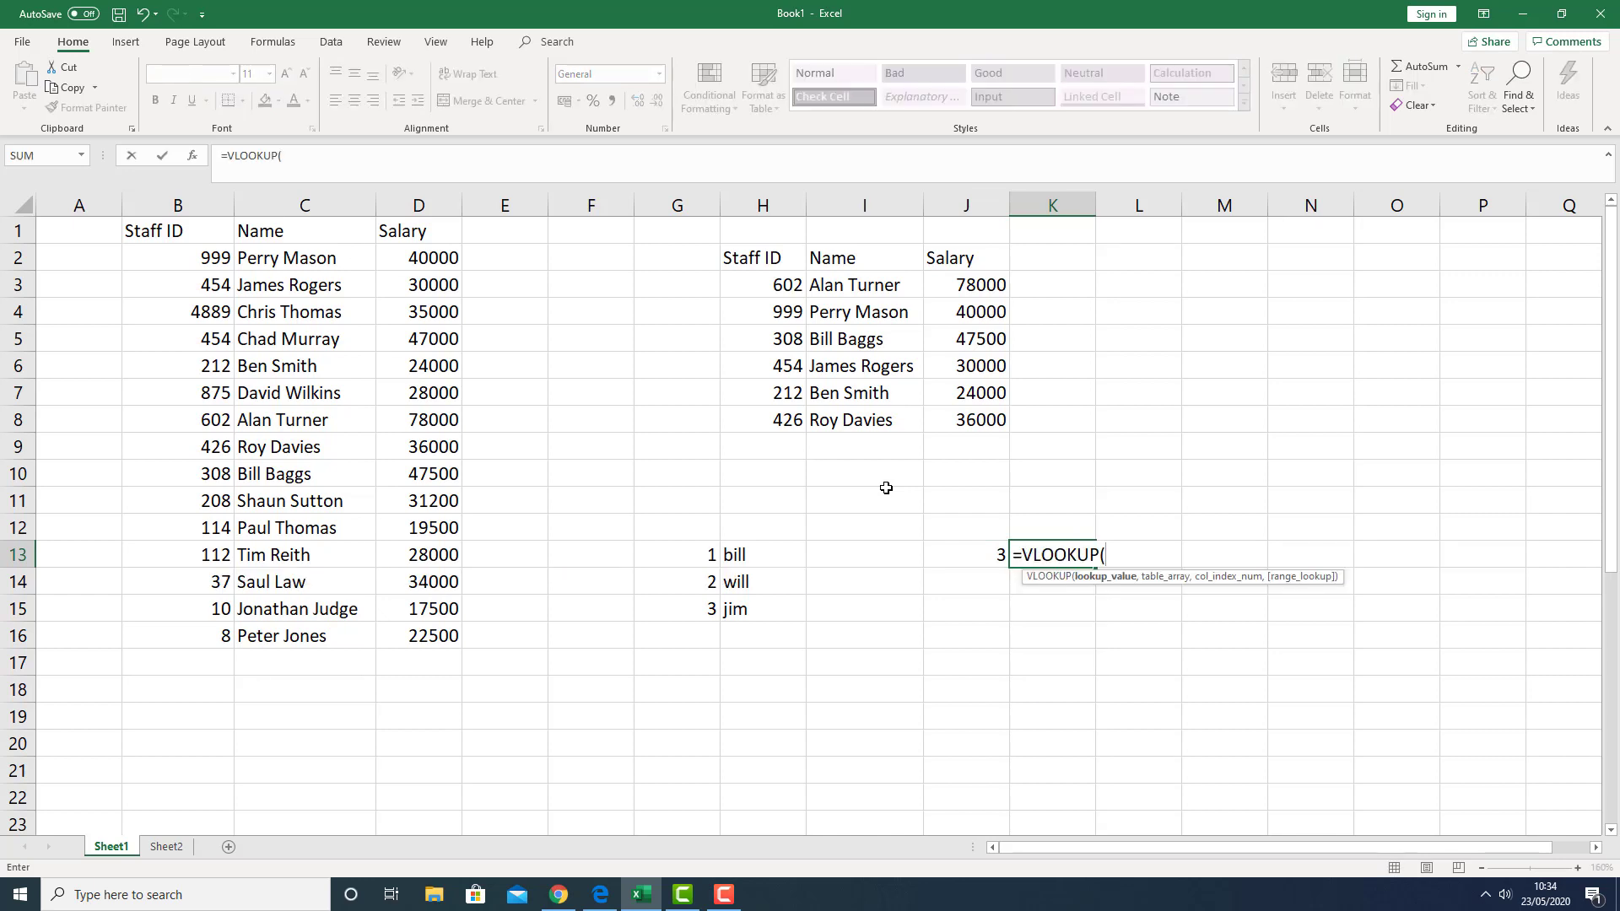
pyautogui.click(981, 553)
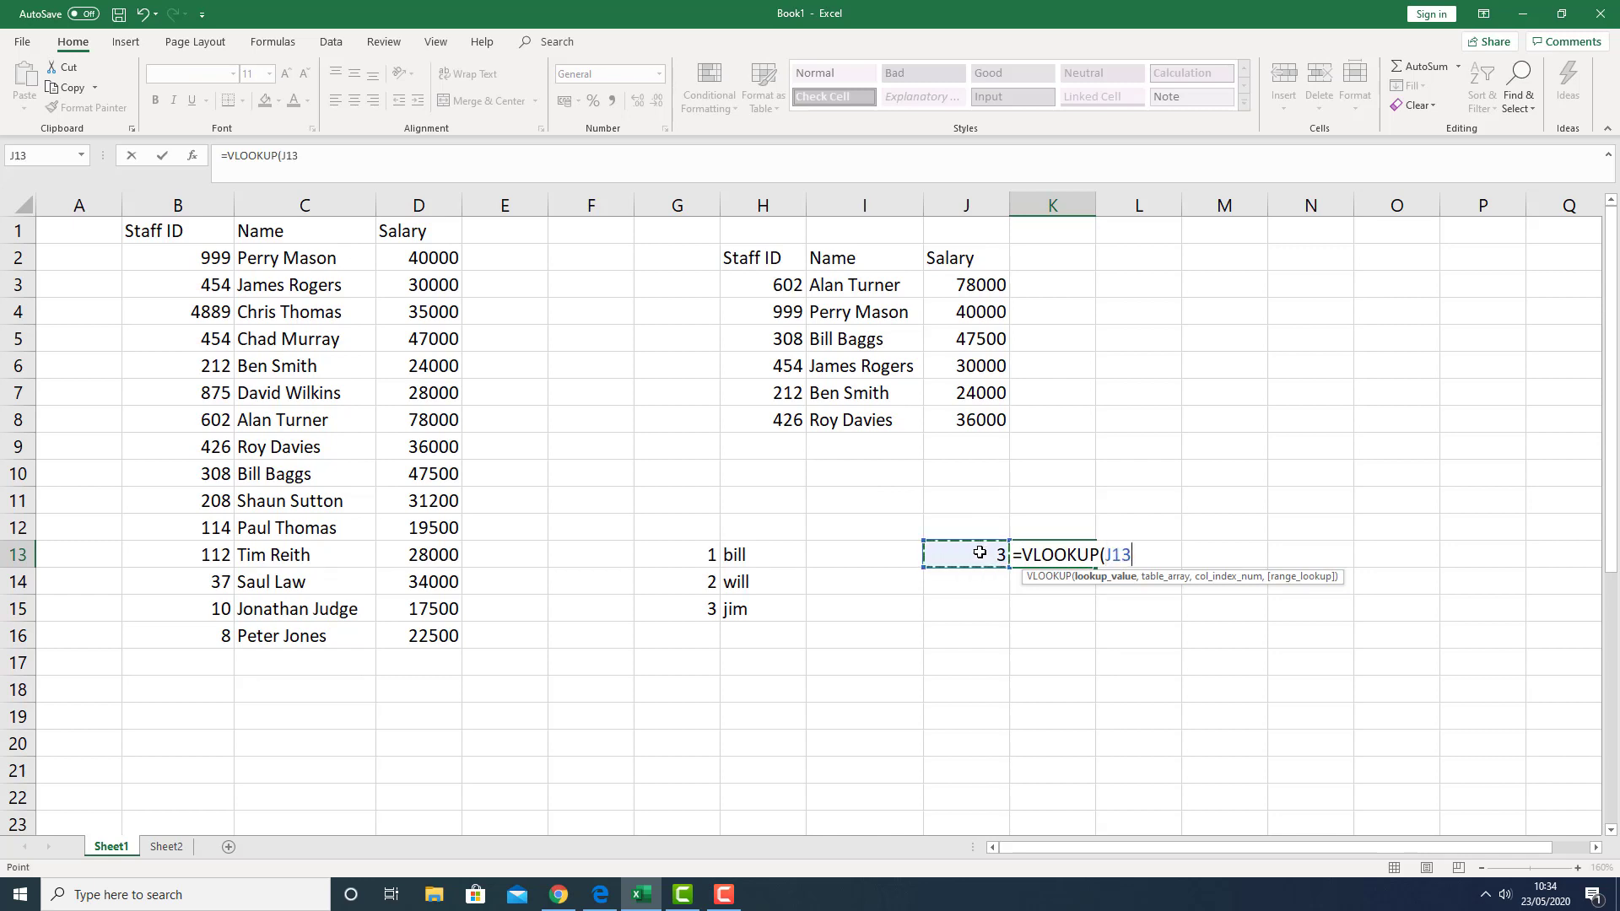
pyautogui.write(',')
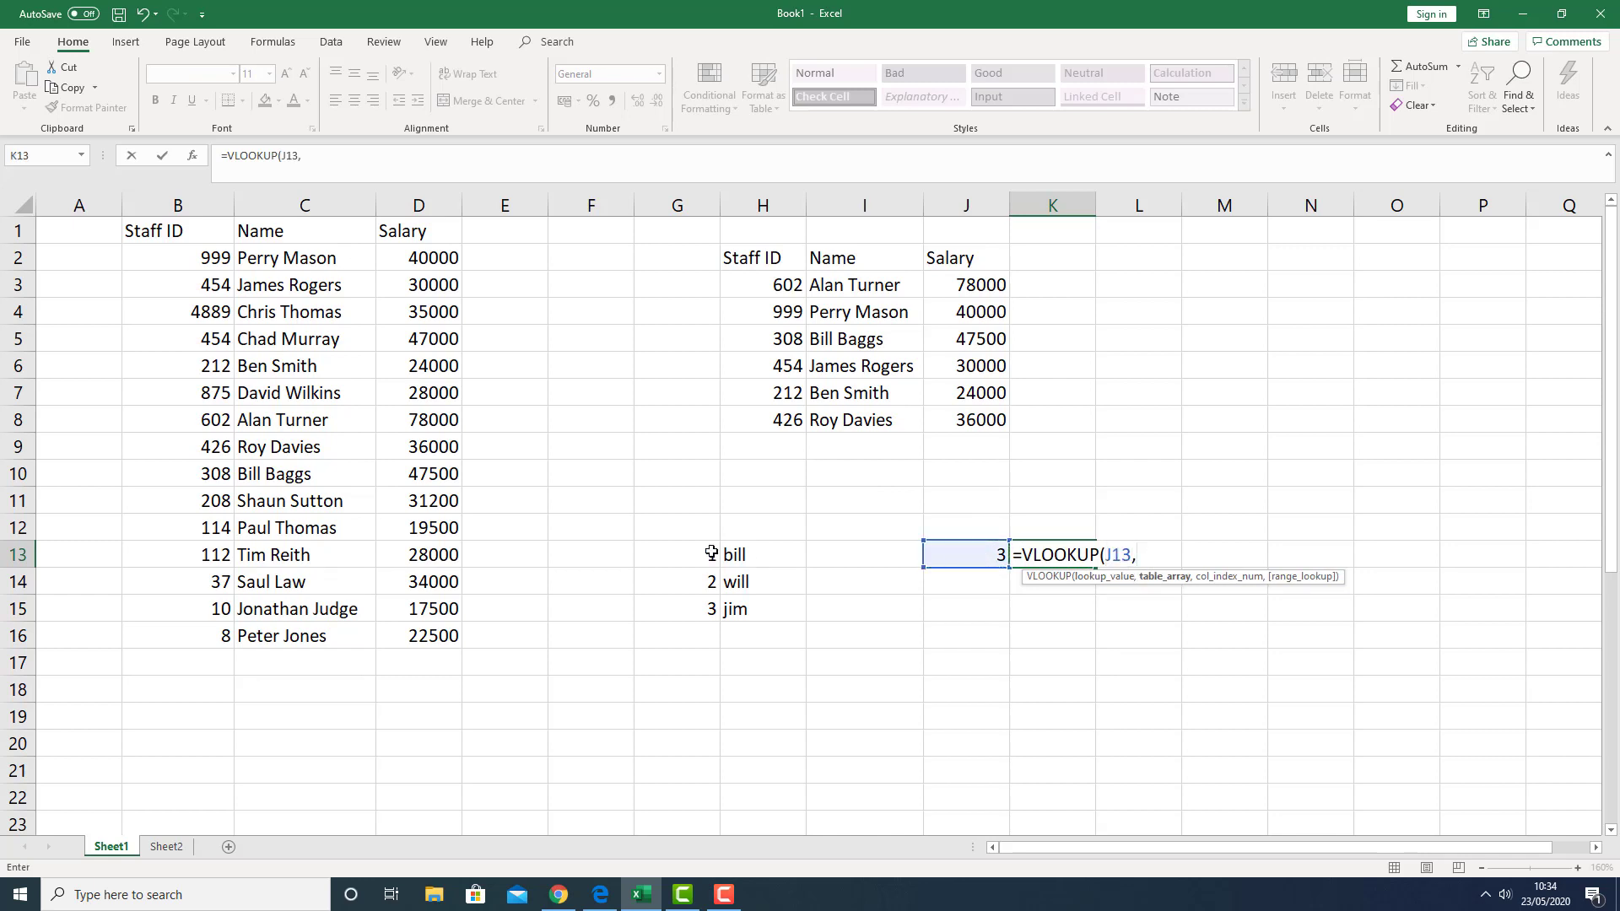
pyautogui.moveTo(712, 553); pyautogui.dragTo(749, 607)
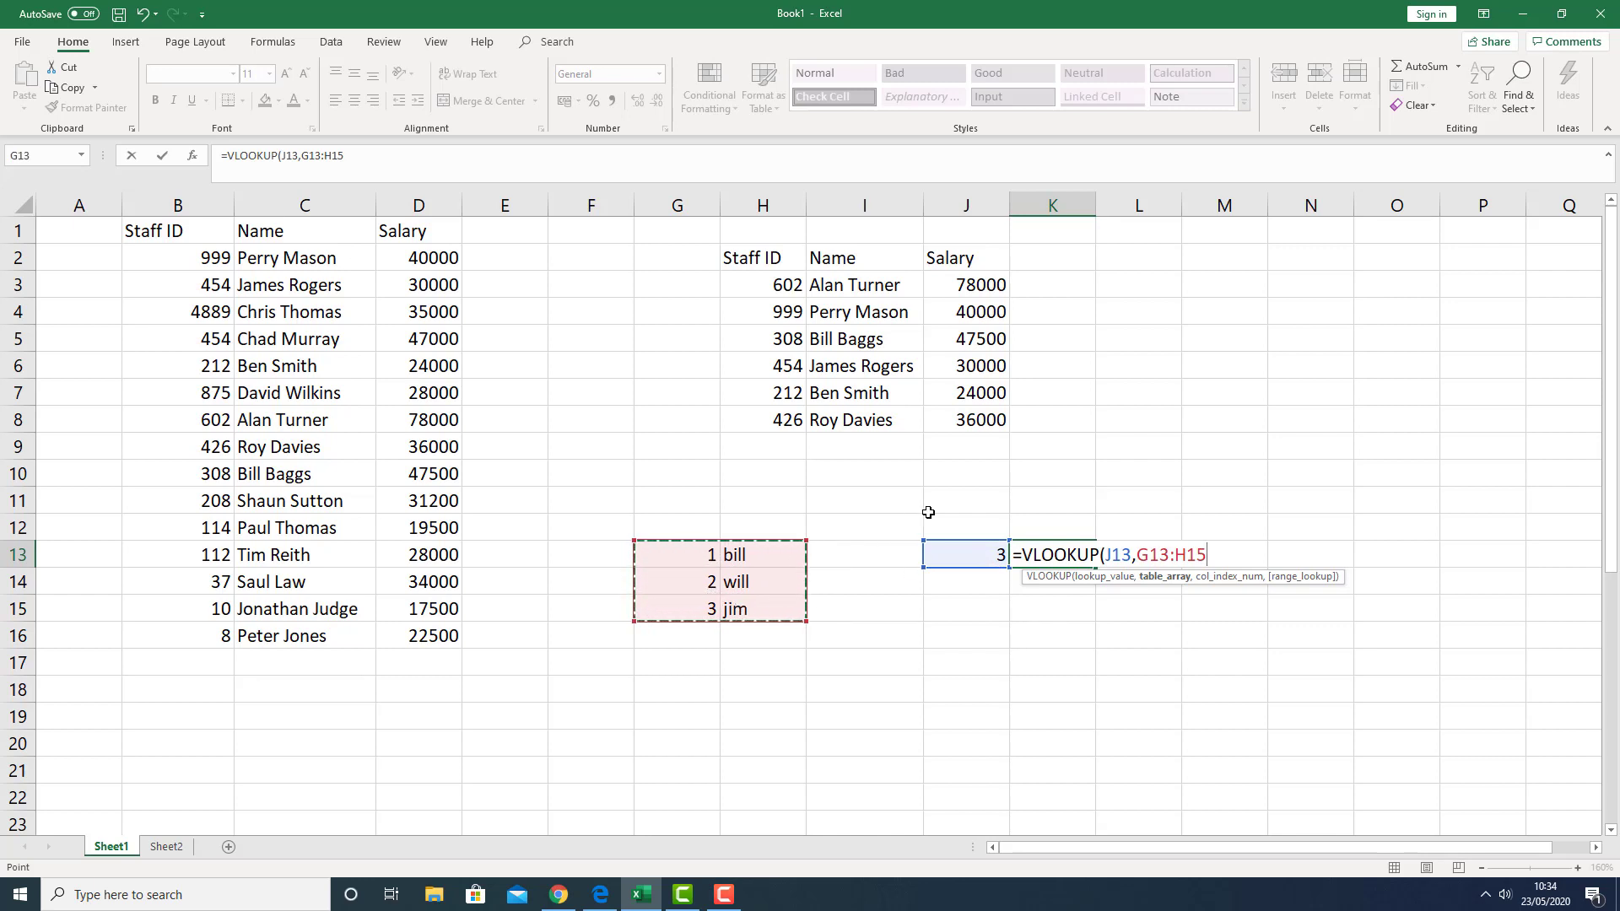
pyautogui.write(',')
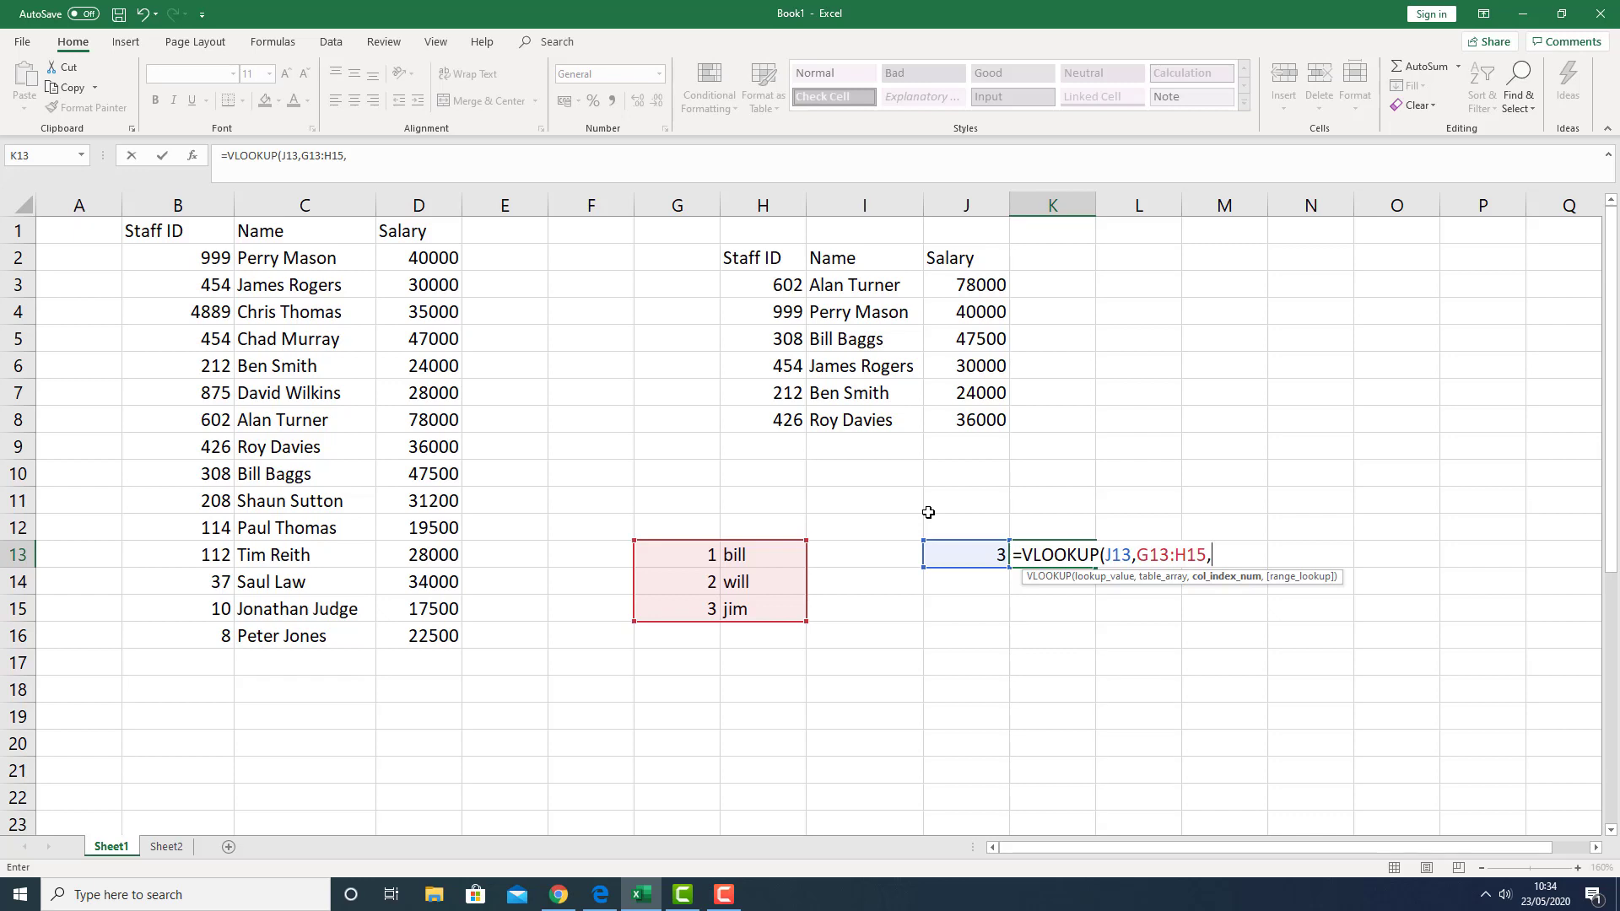
pyautogui.write('2,false)')
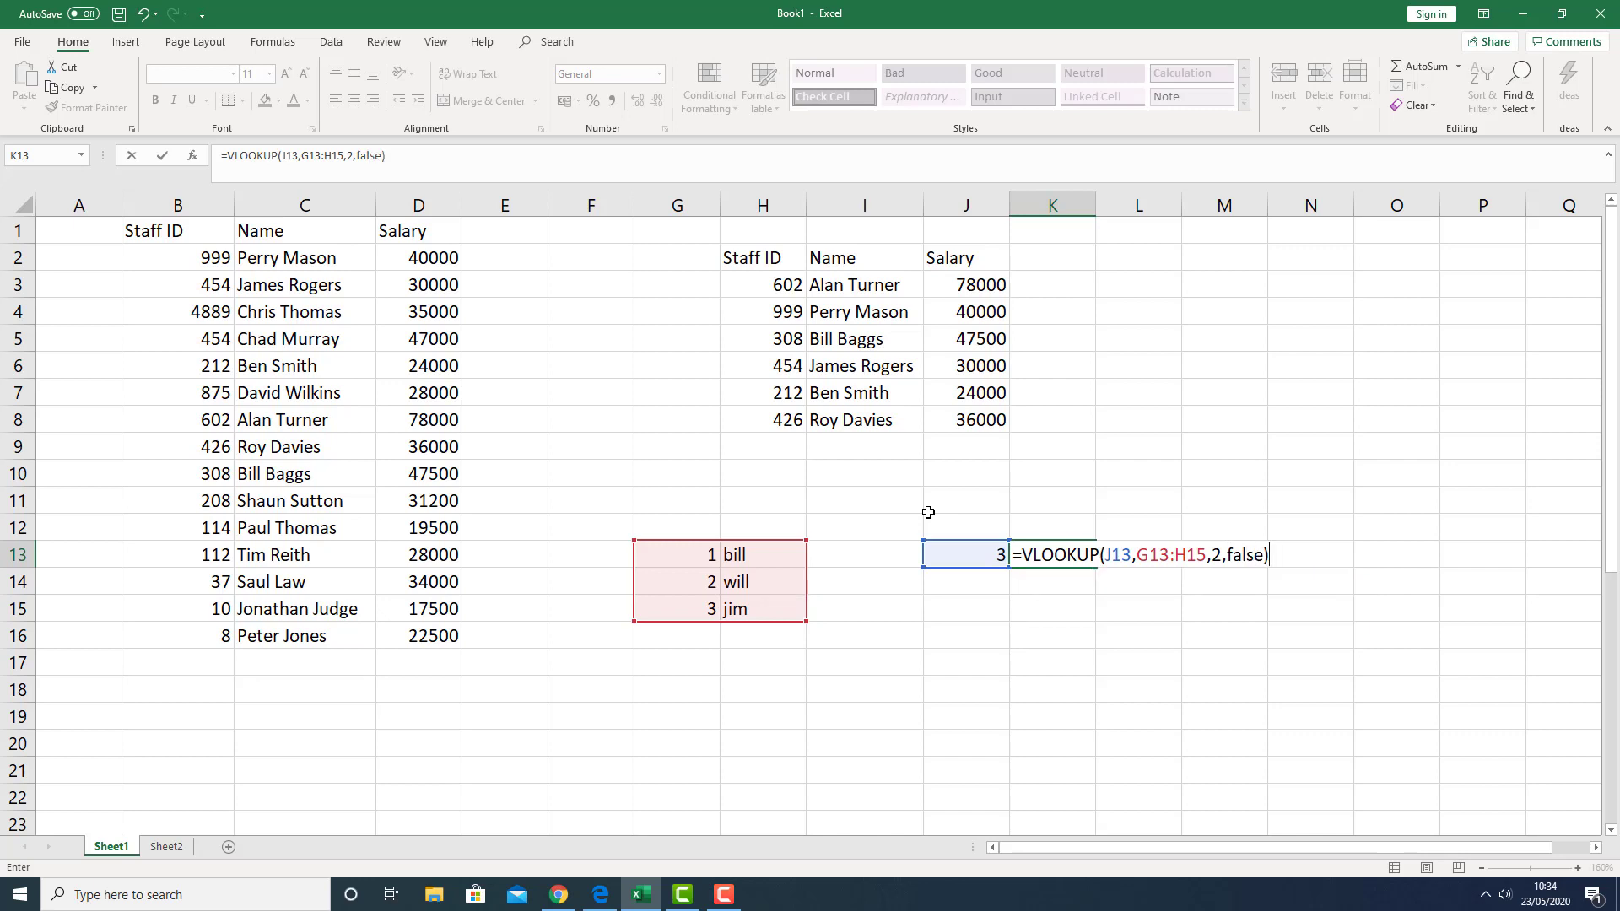
pyautogui.press('Return')
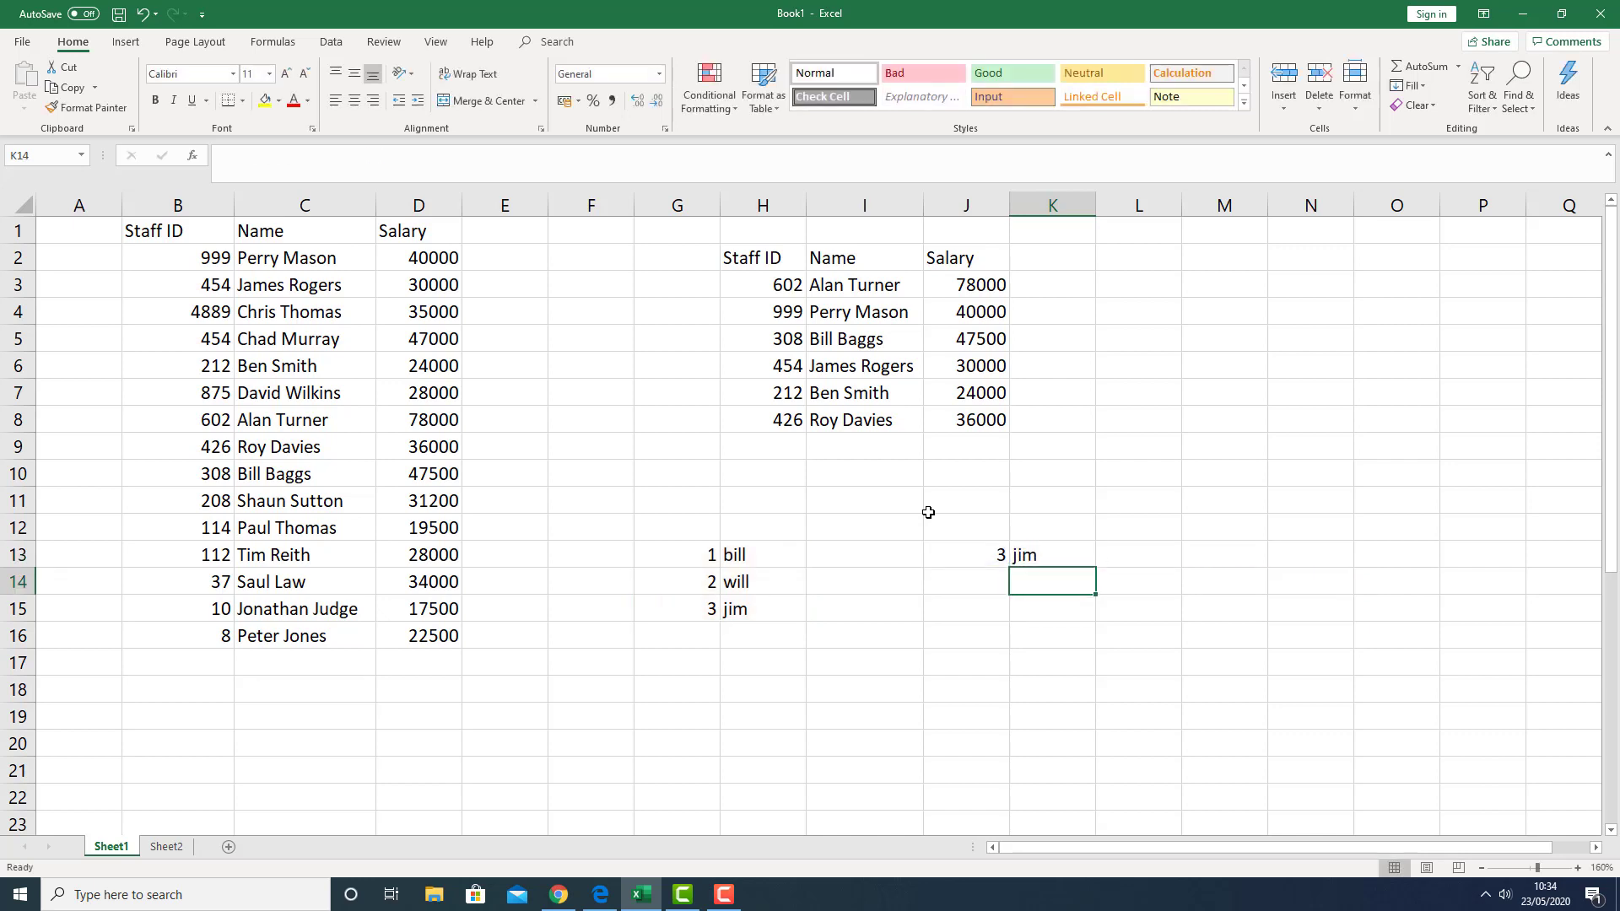